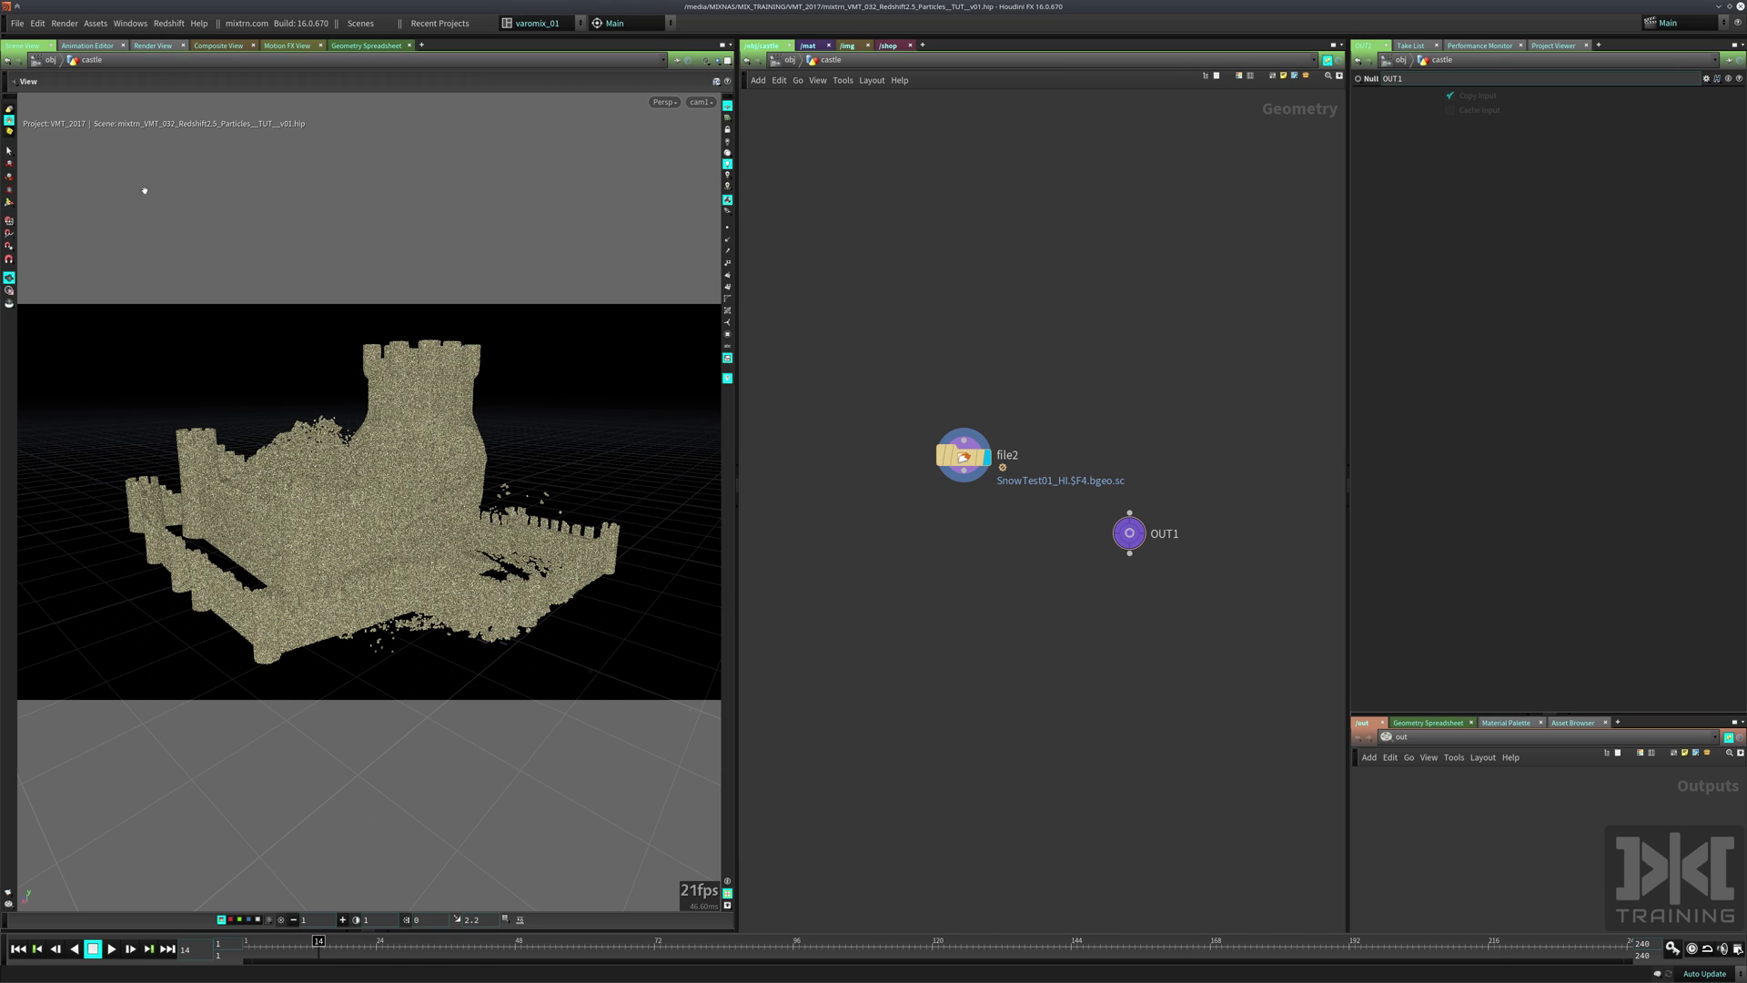
Check the Redshift plugin's version information and its plugin options.
left_click(176, 24)
left_click(207, 293)
left_click(170, 23)
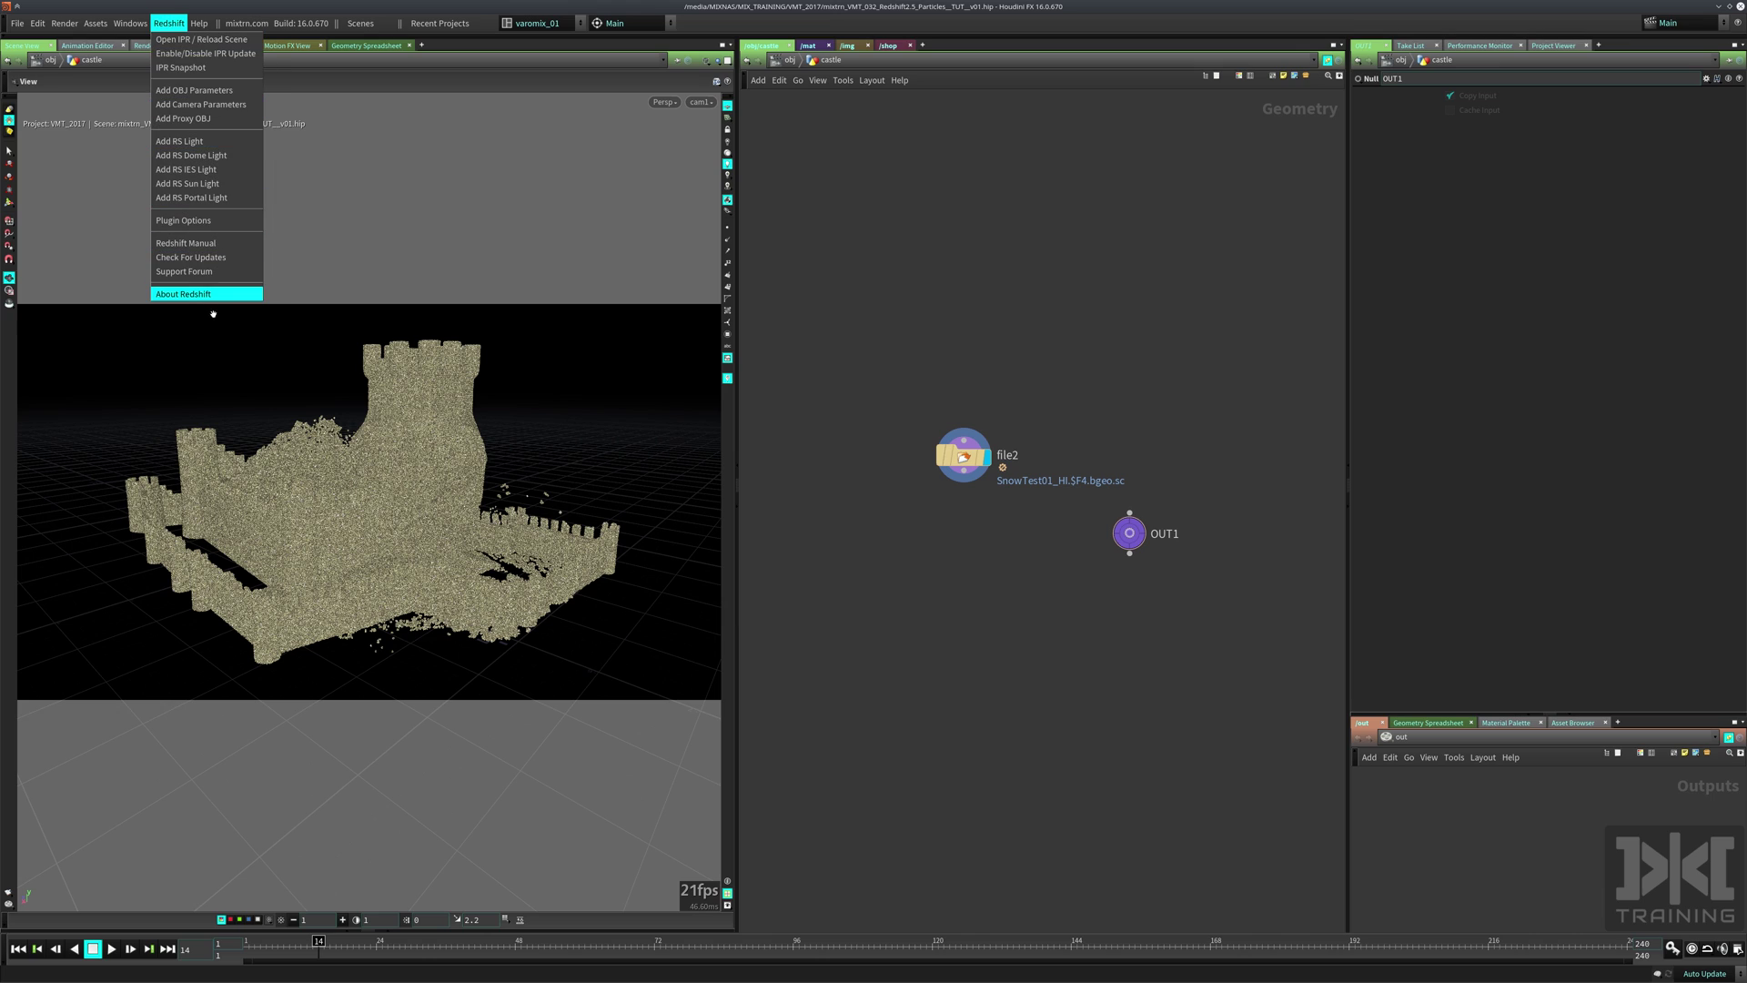
left_click(211, 293)
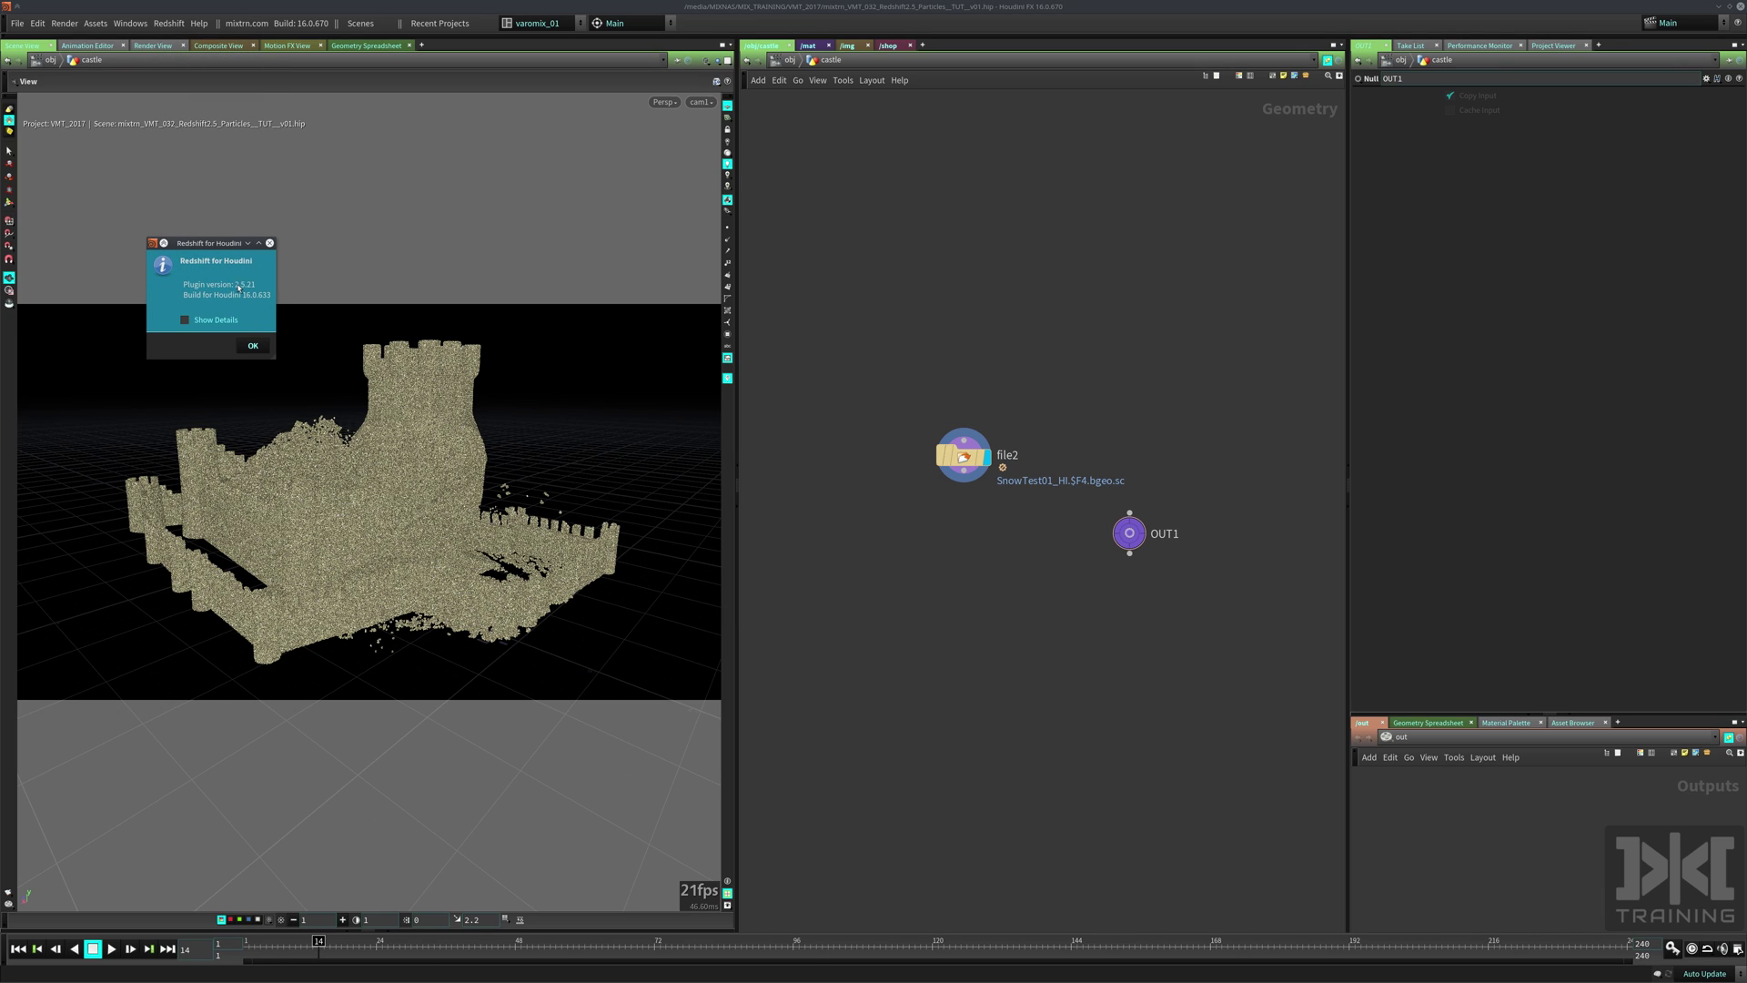
left_click(271, 244)
left_click(169, 24)
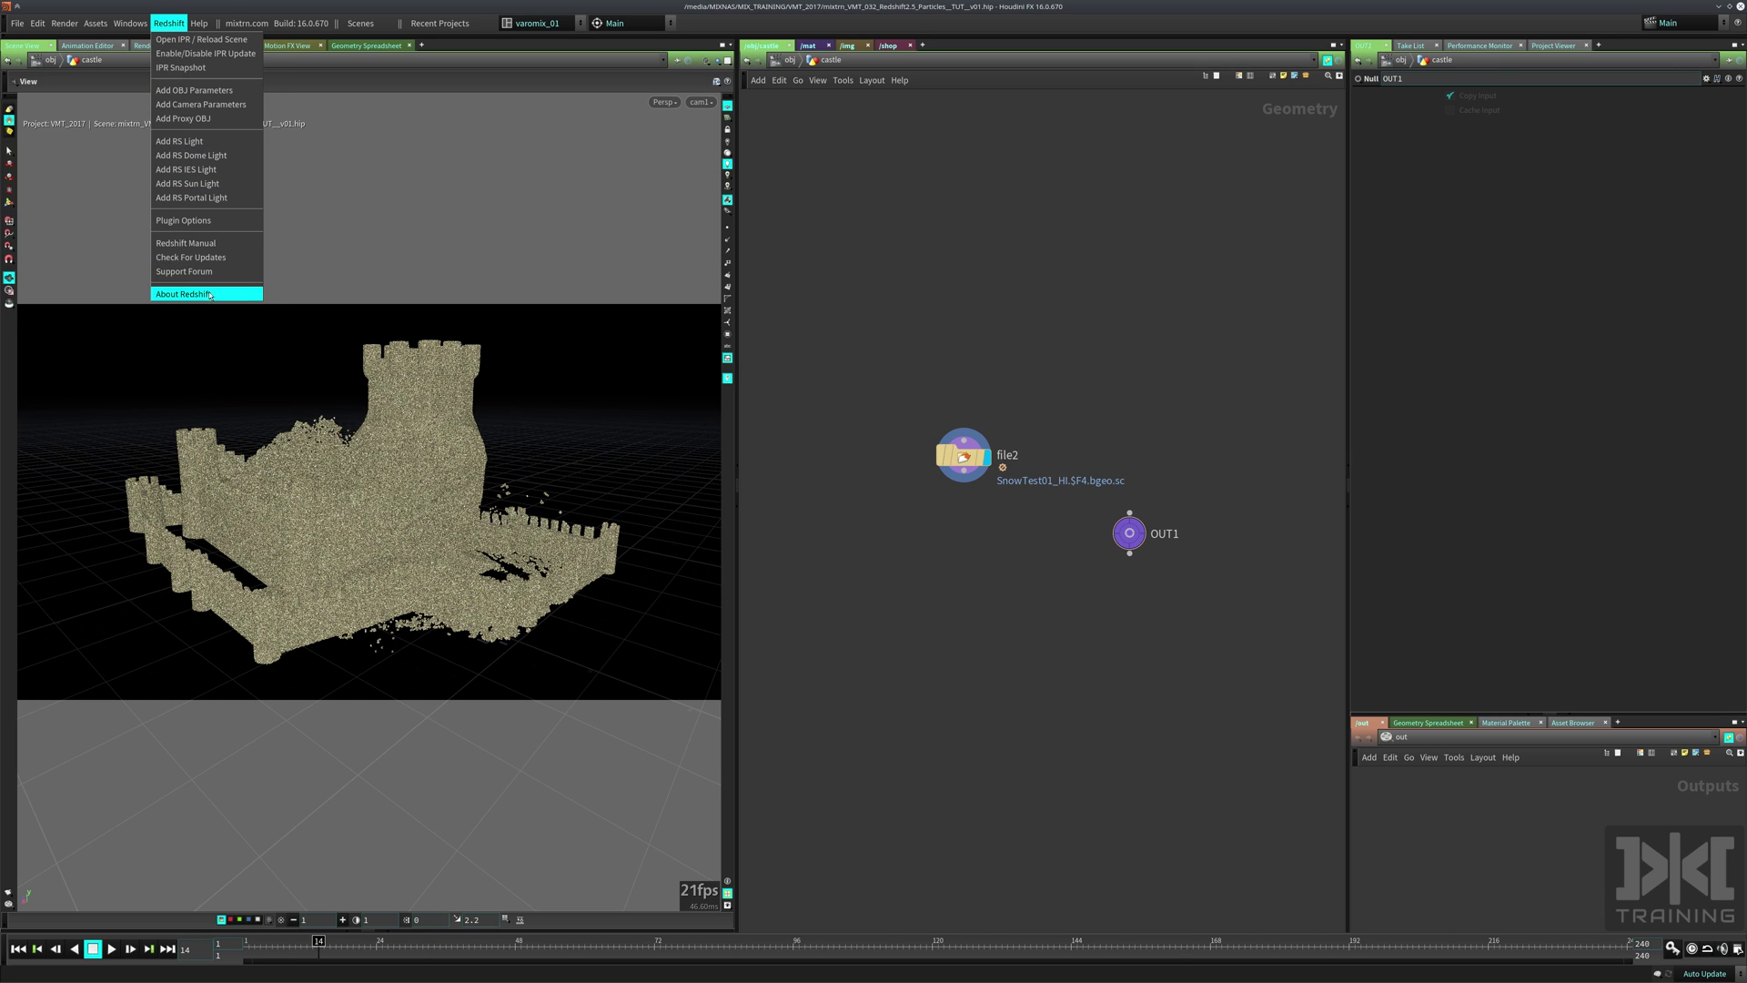
left_click(197, 220)
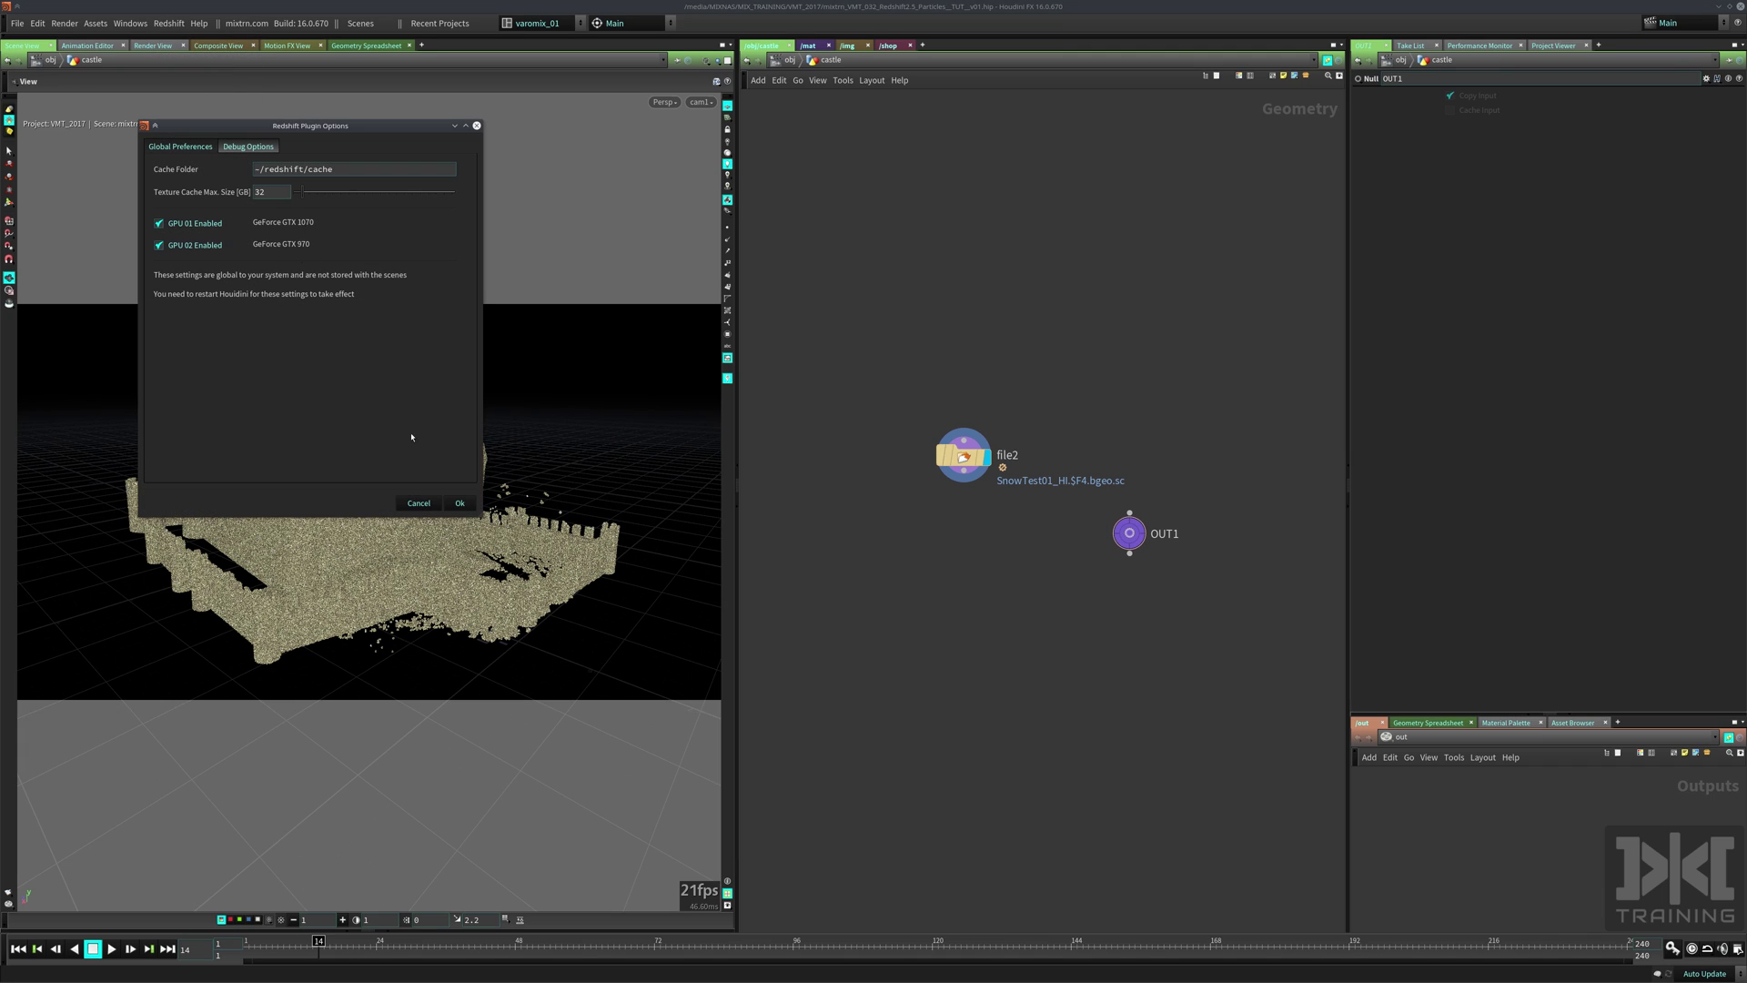
left_click(459, 504)
Read the forums' New Version Announcements (For Customers and Experimental 2.5), then return to Houdini.
key("alt+Tab")
key("alt+Tab")
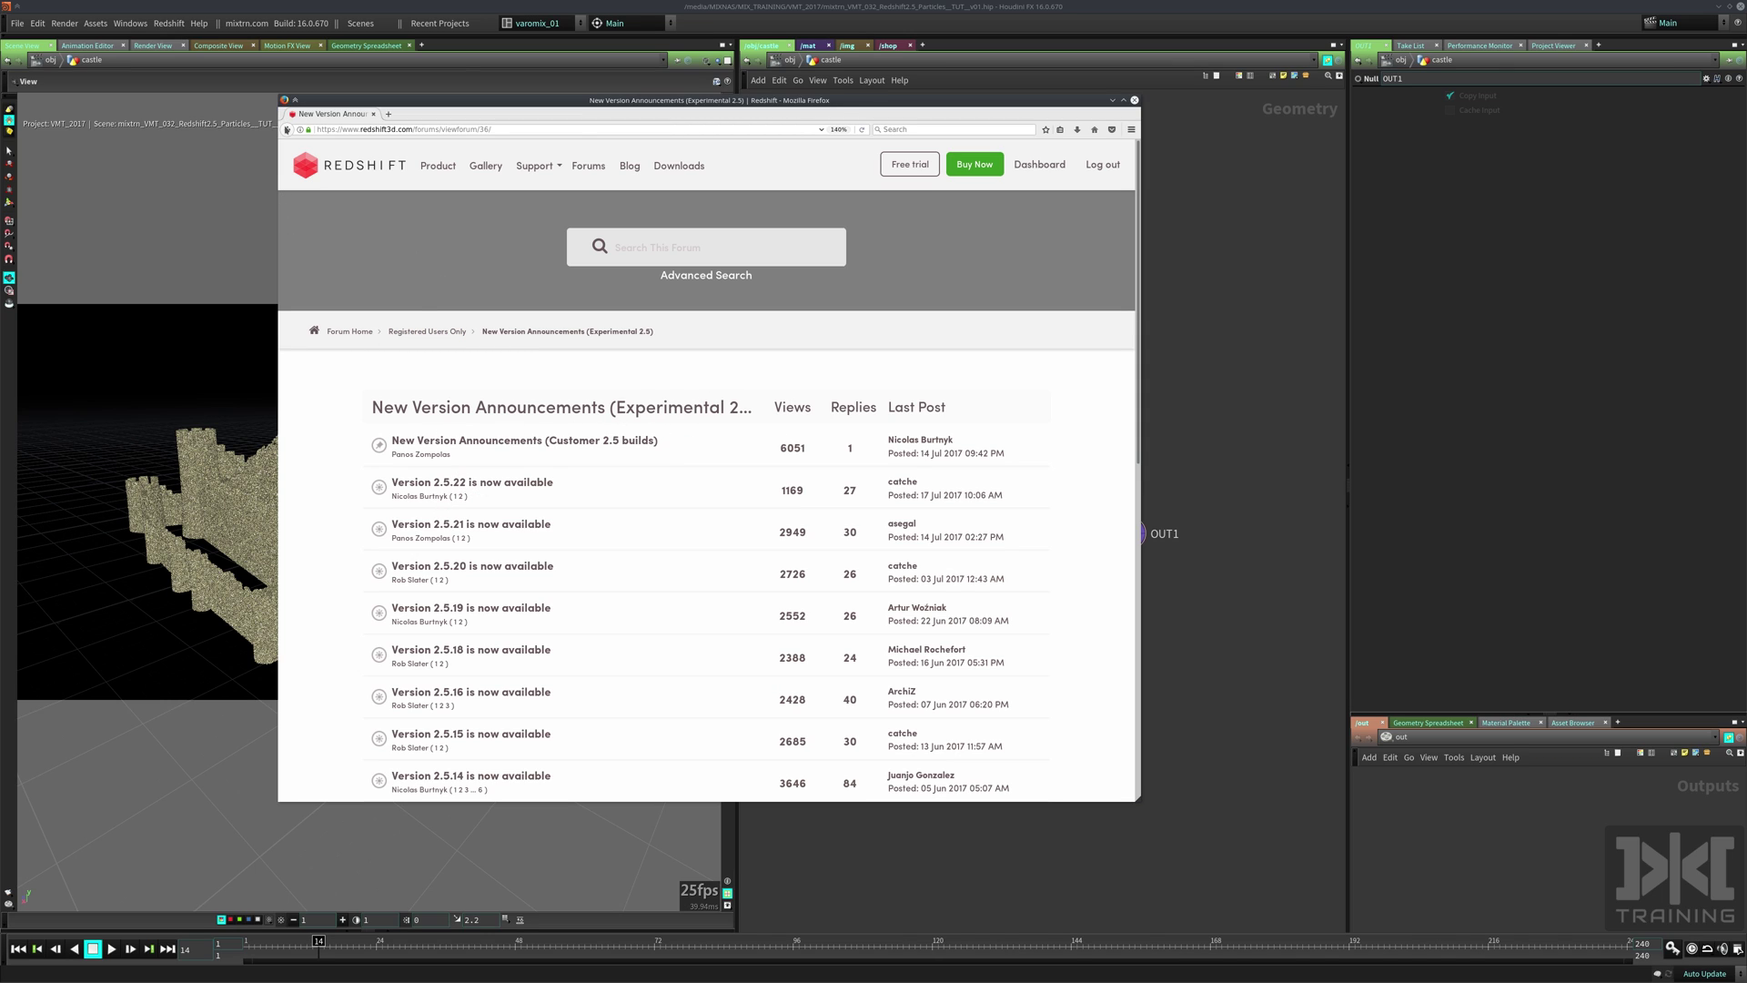
key("alt+Left")
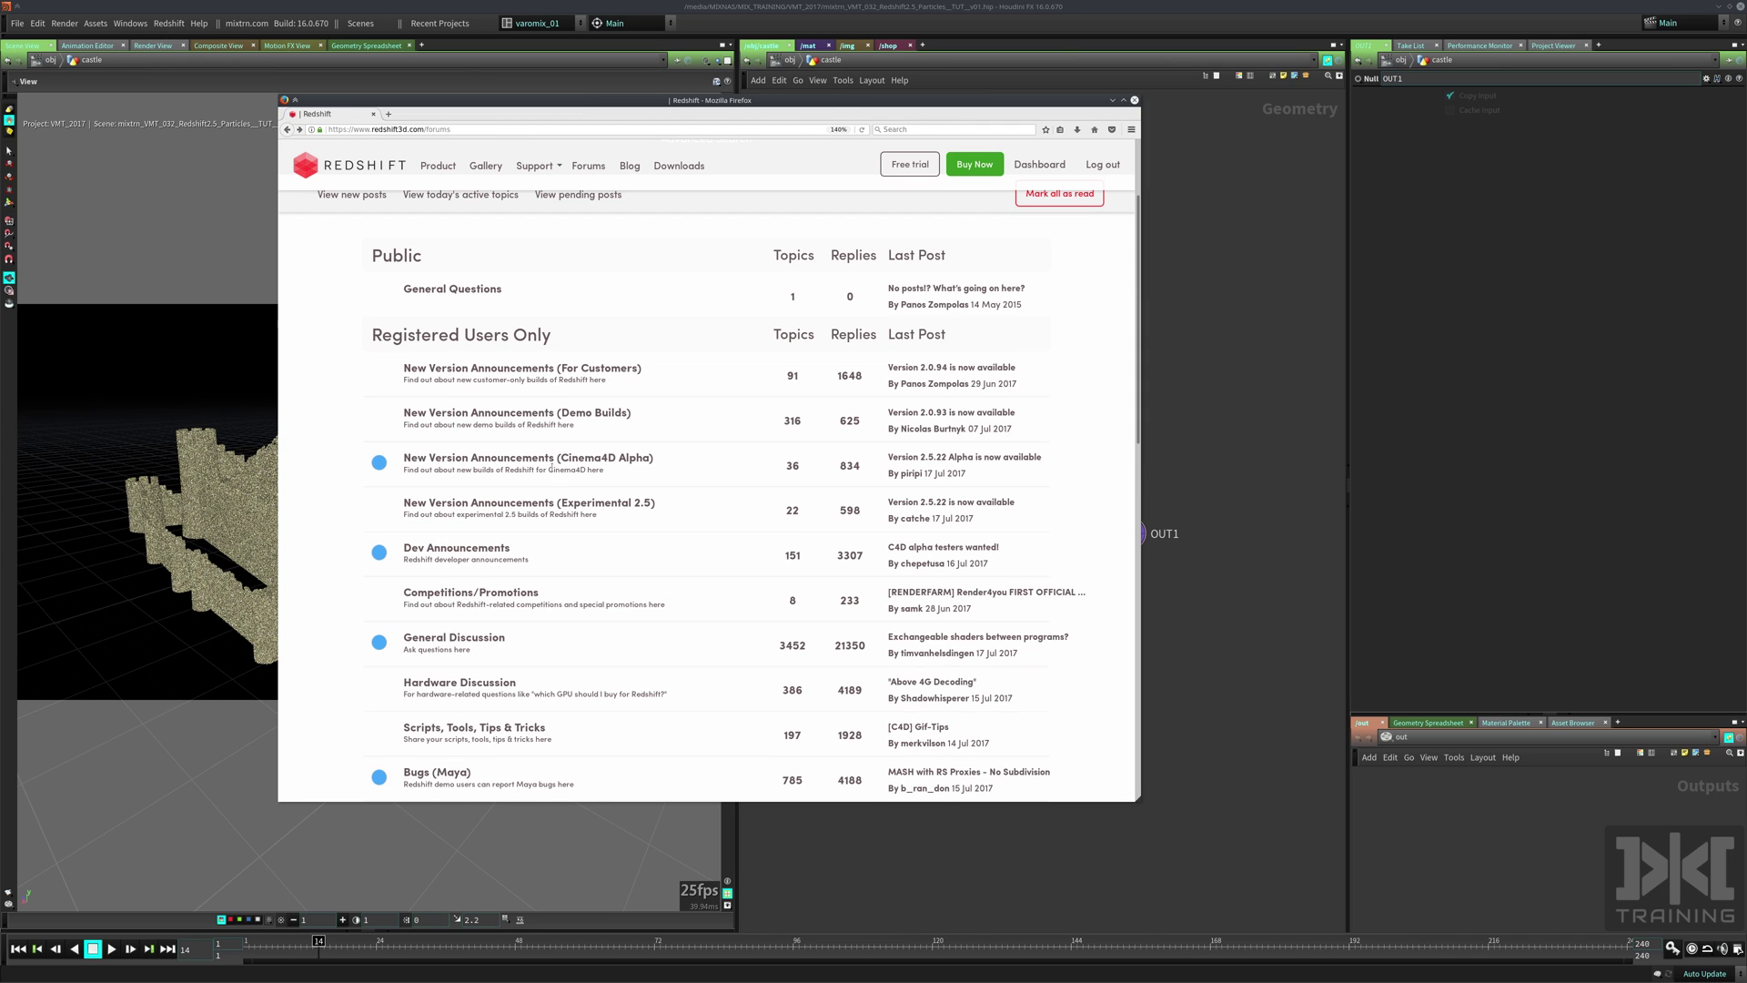
left_click(617, 368)
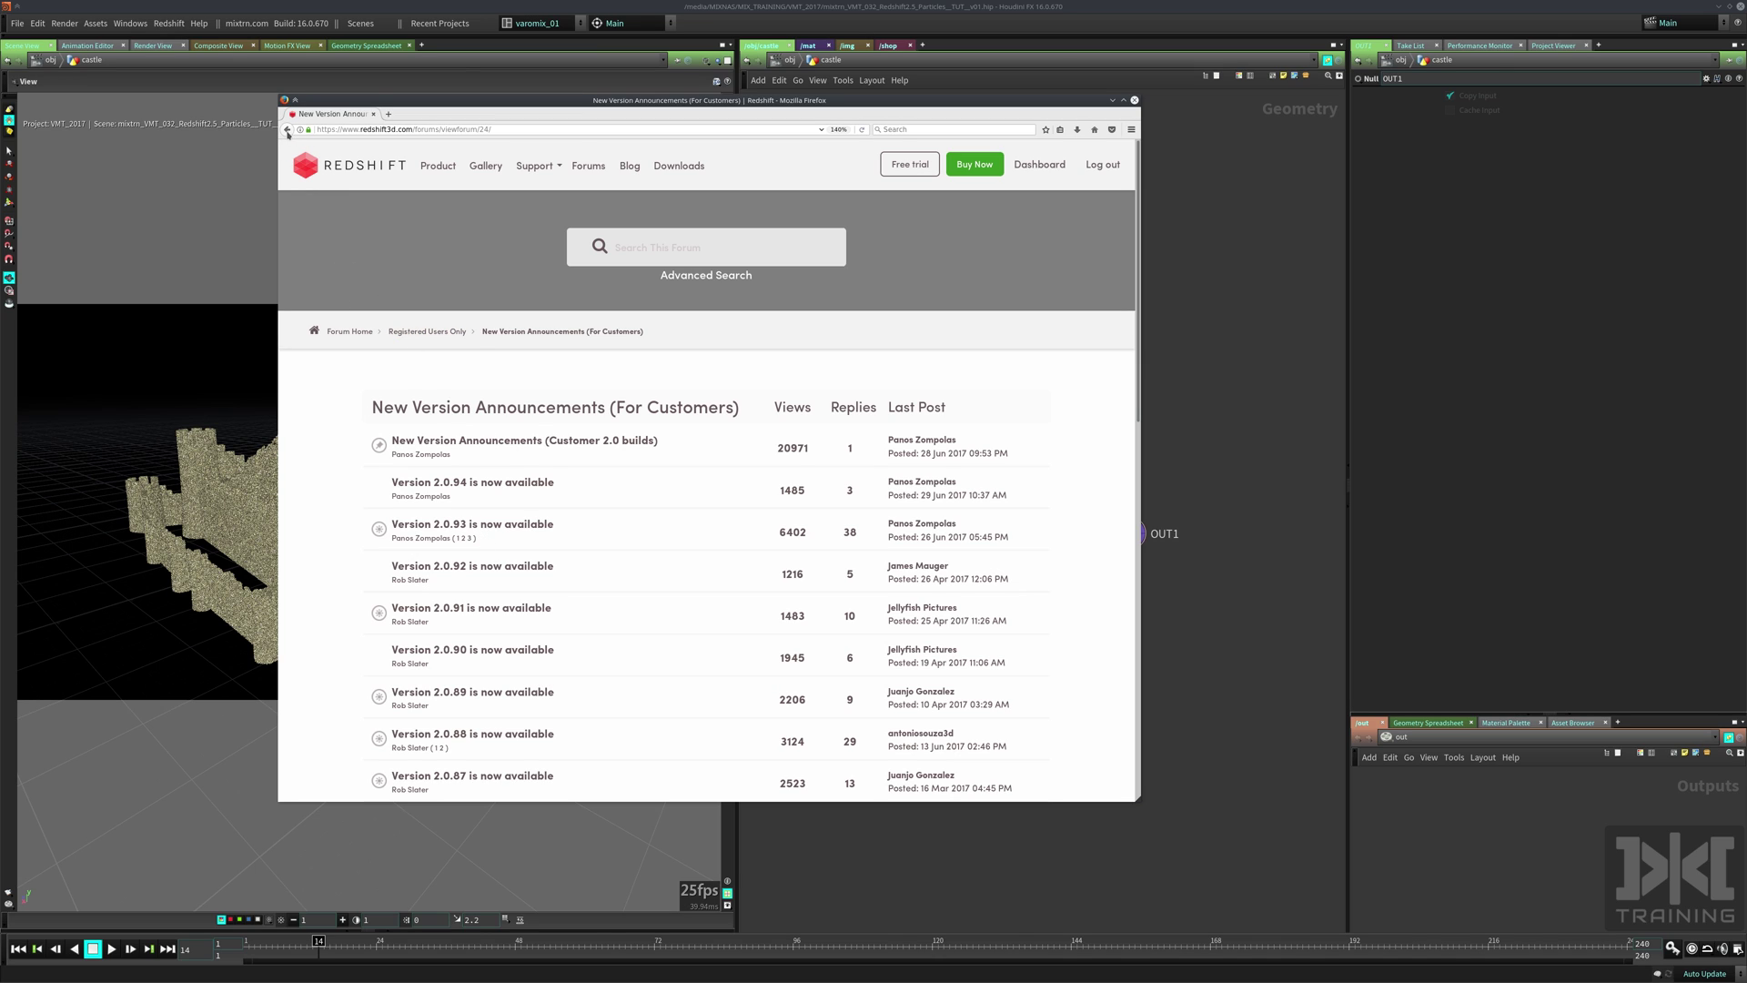
left_click(288, 129)
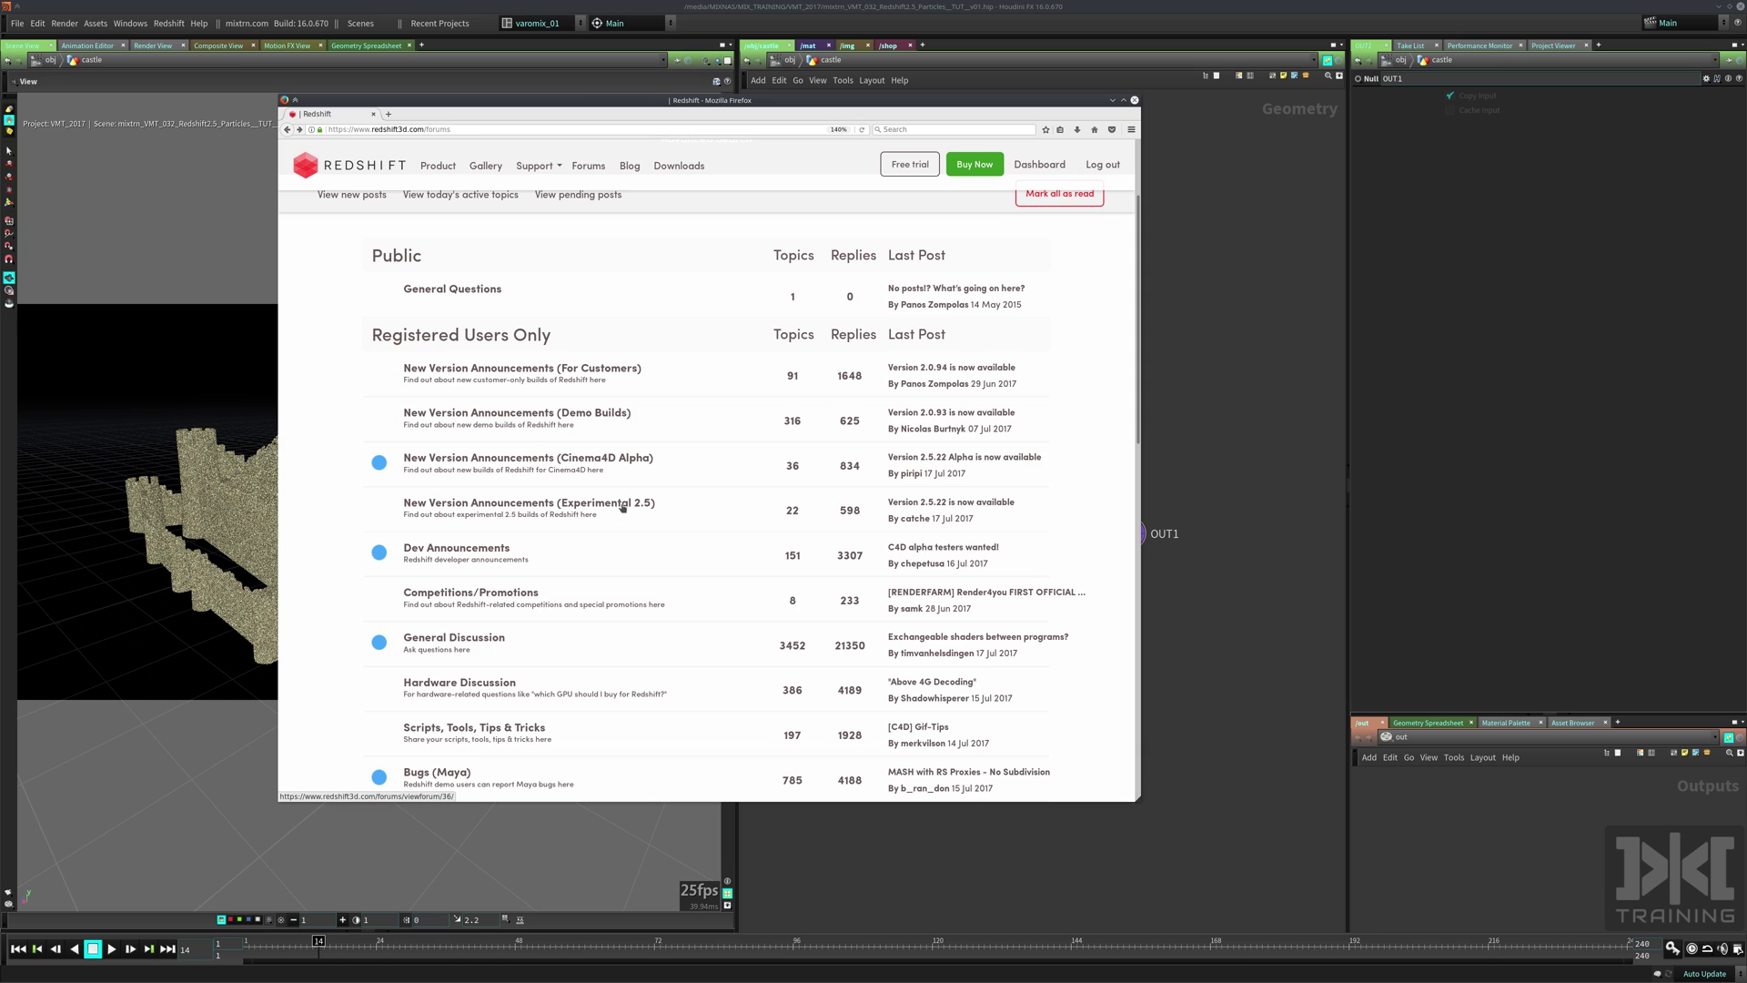
left_click(622, 507)
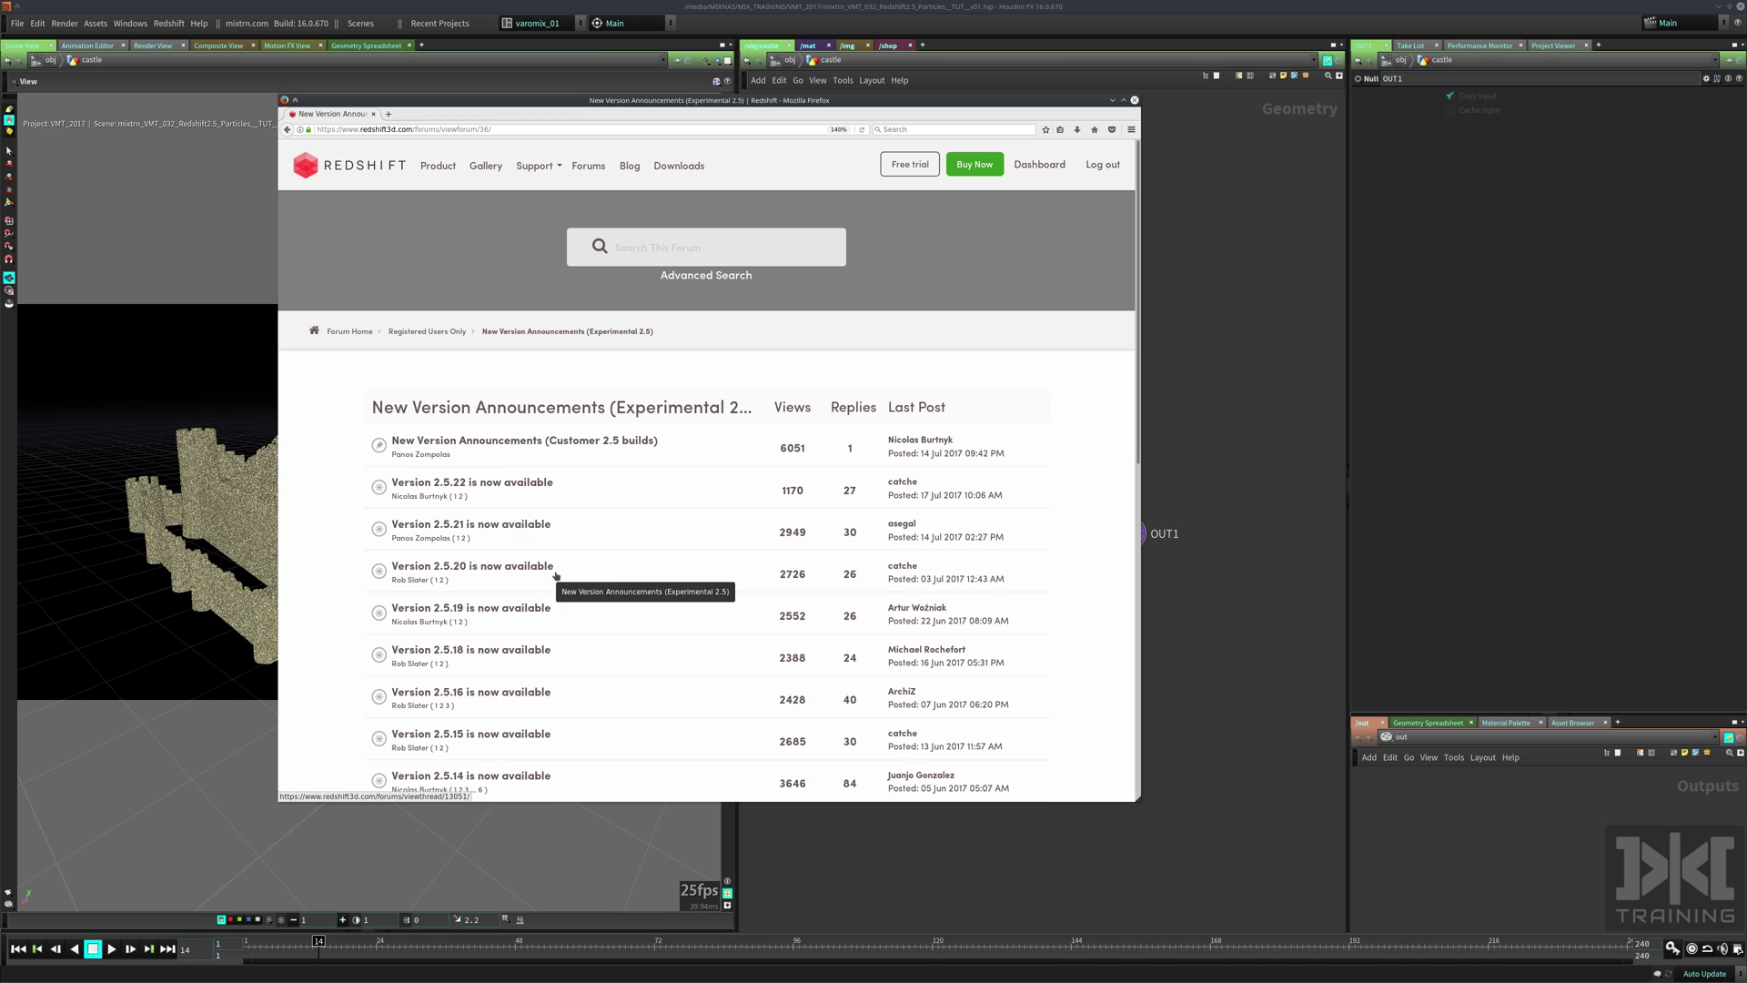
key("alt+Tab")
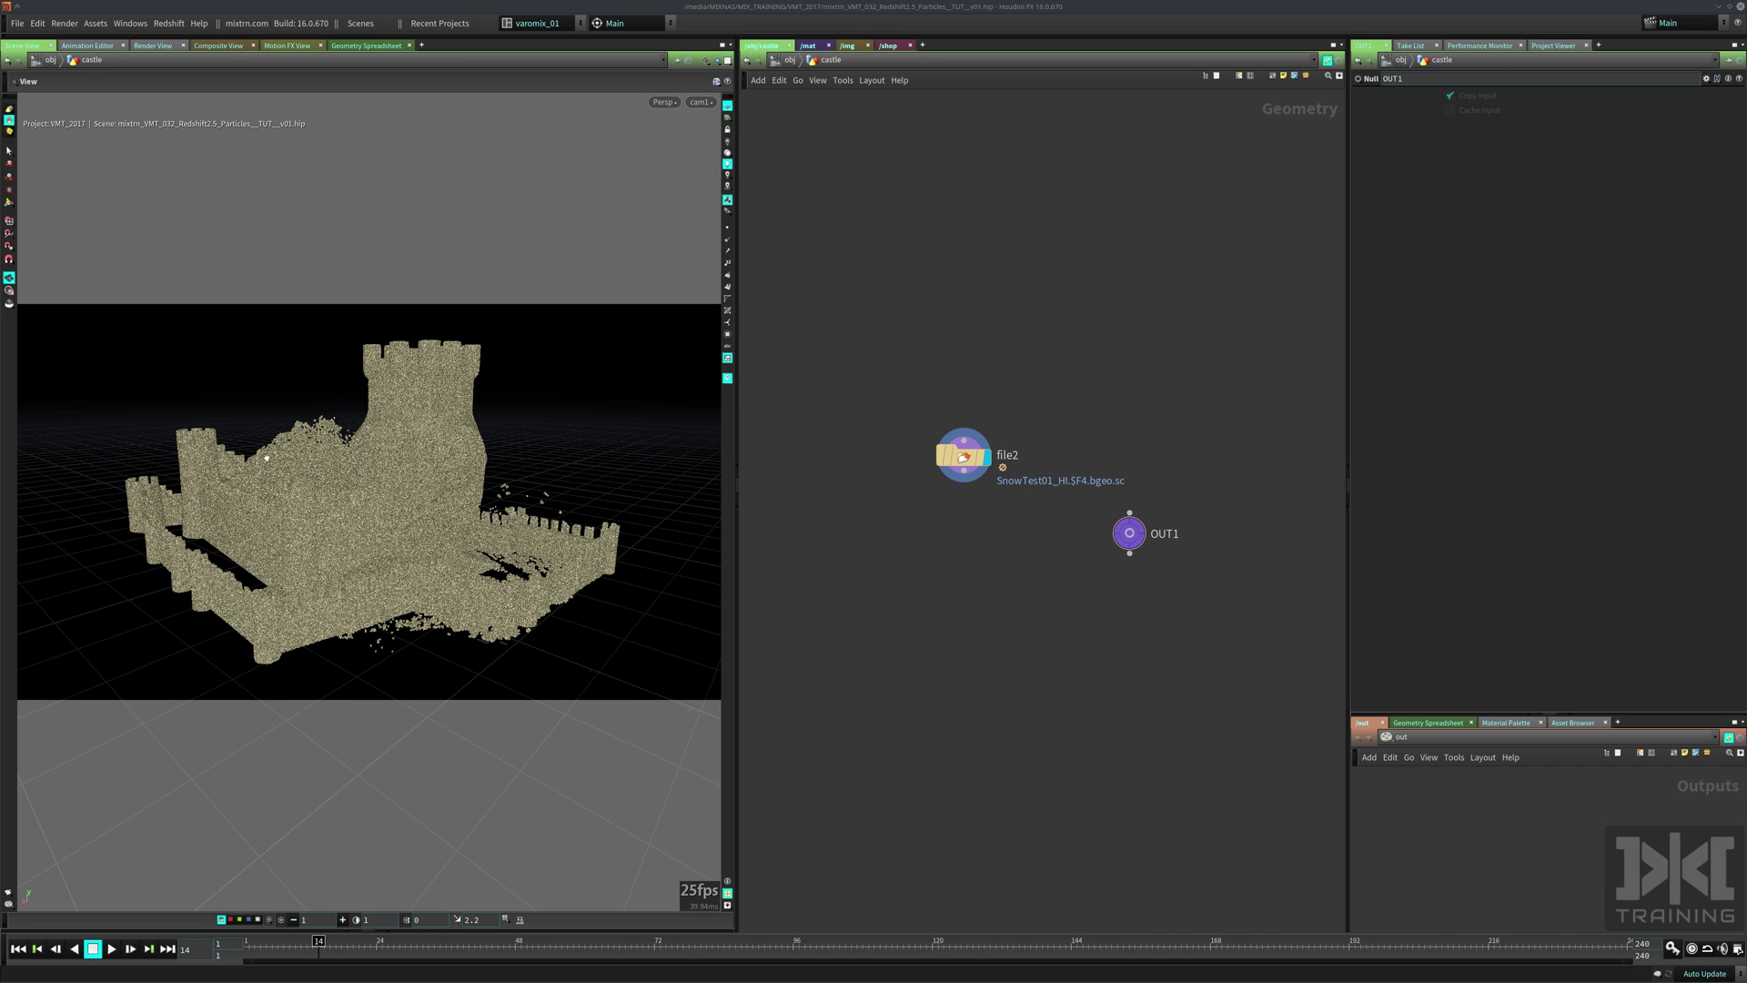
Inspect file2's point count and attributes in a pinned info window, then close it.
middle_click(954, 455)
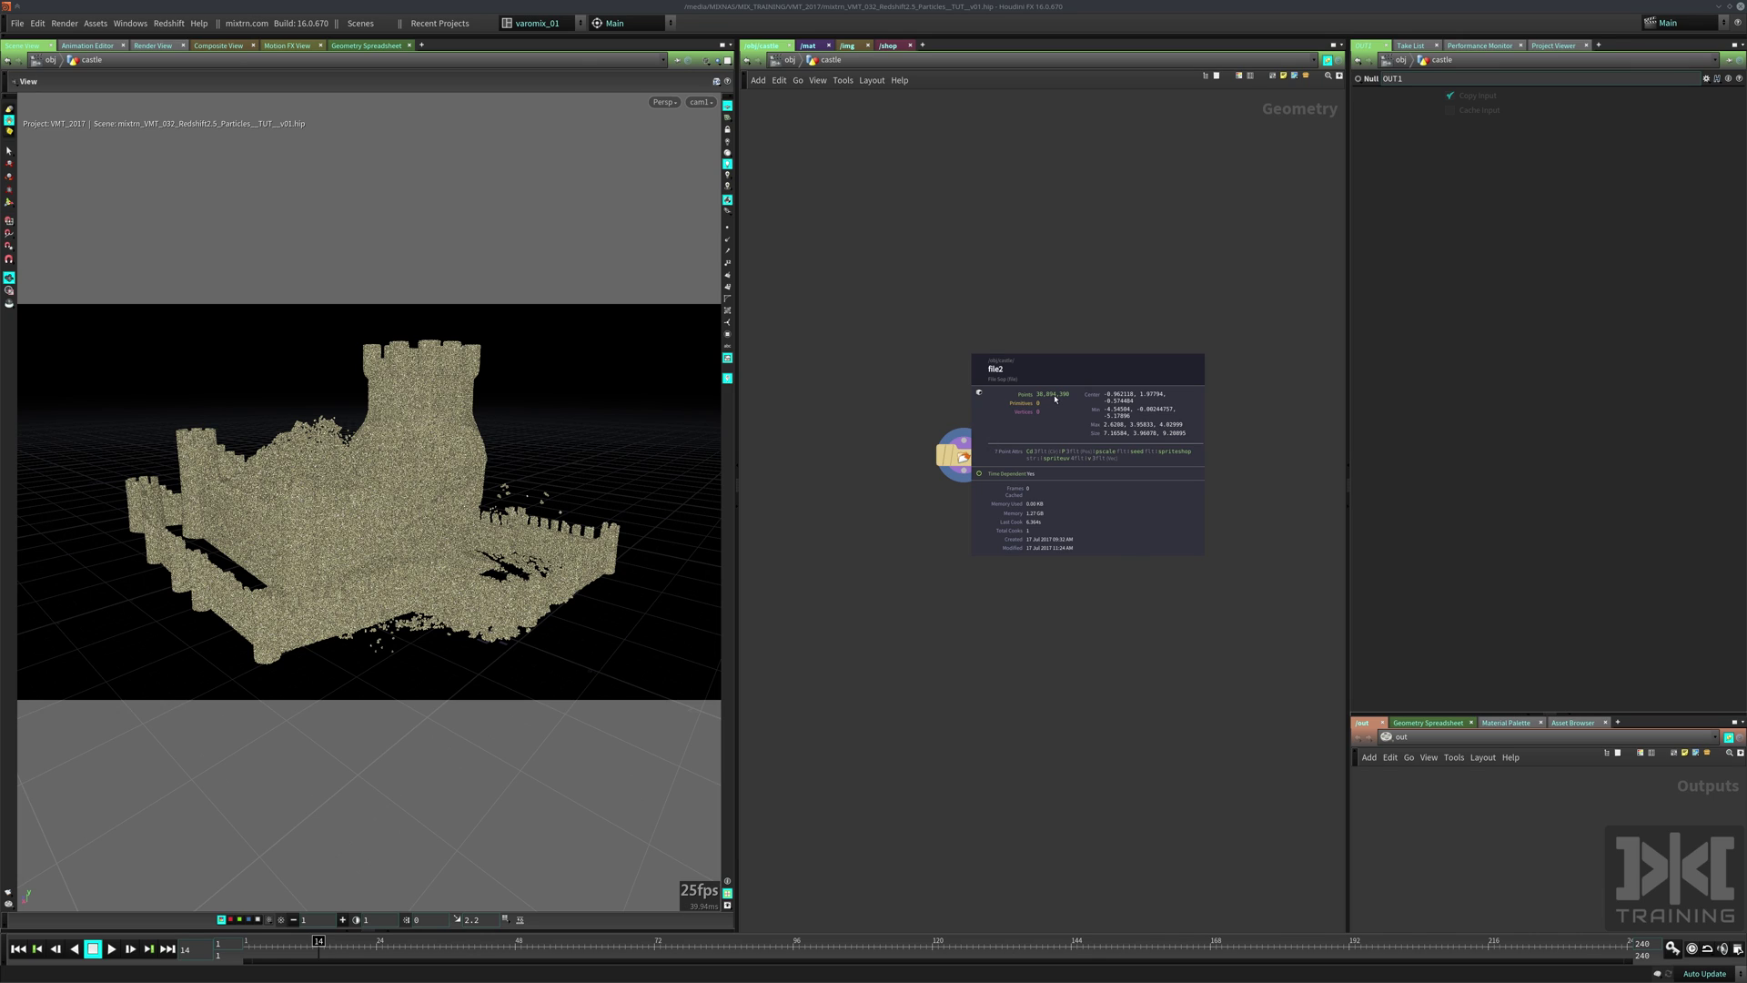
left_click(925, 458)
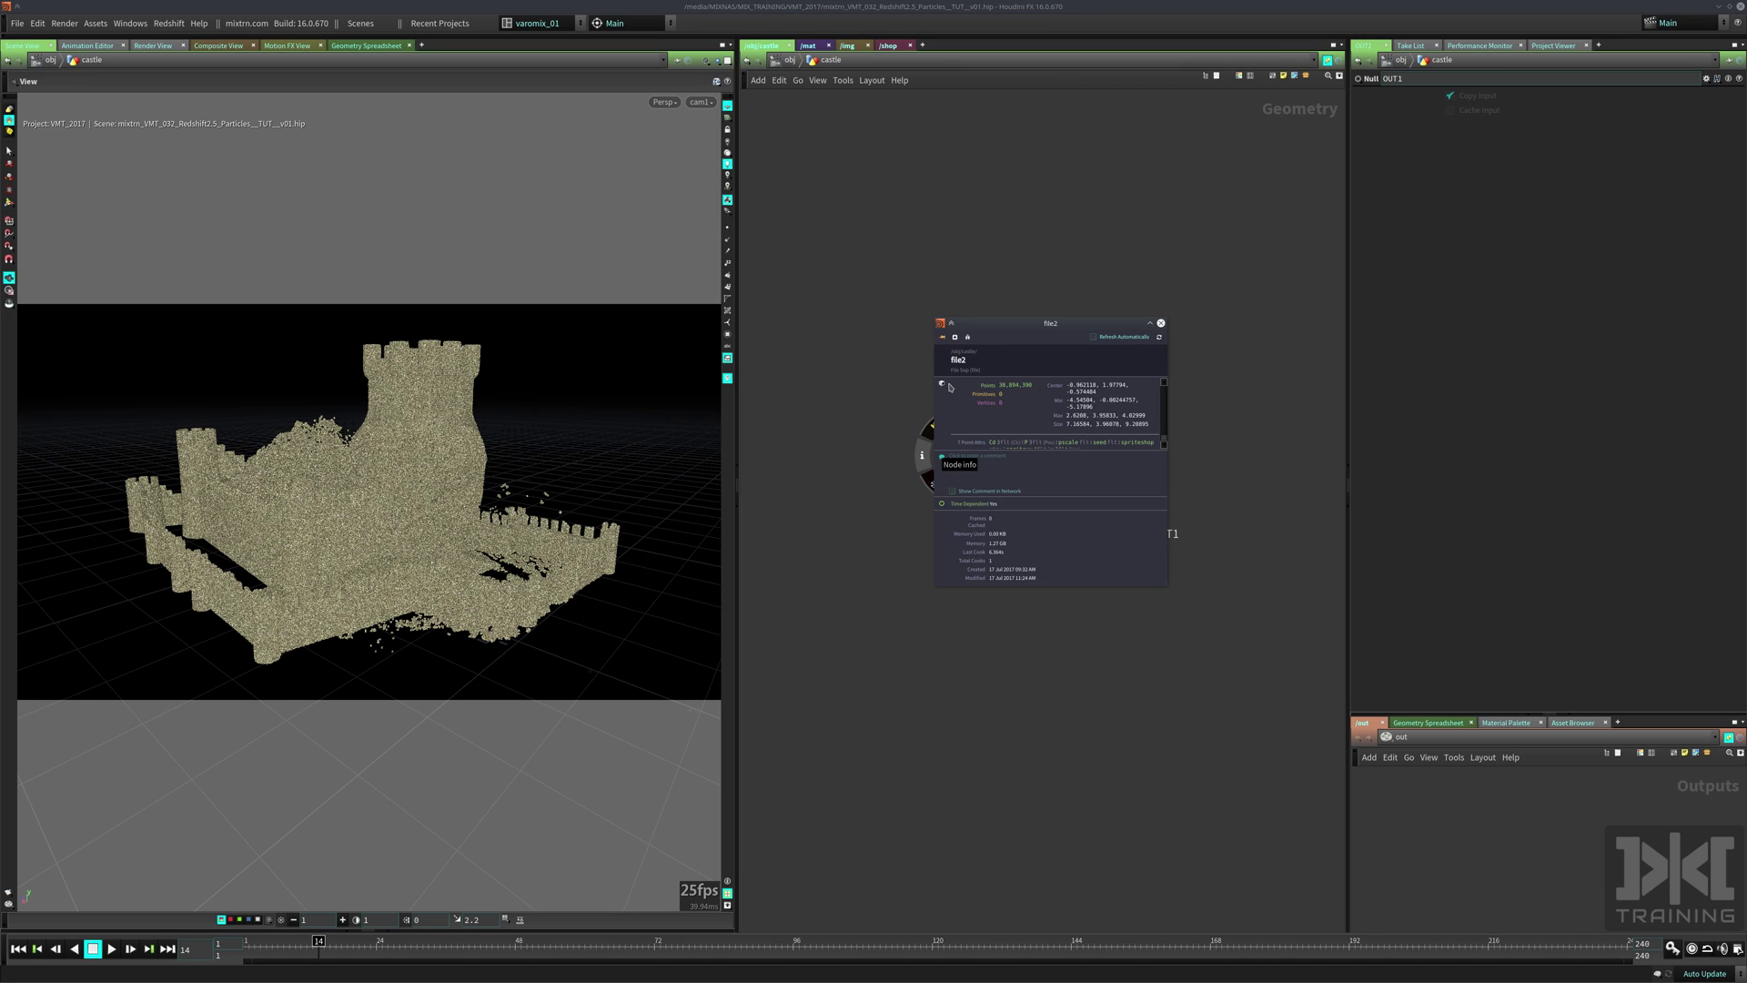
left_click(1161, 323)
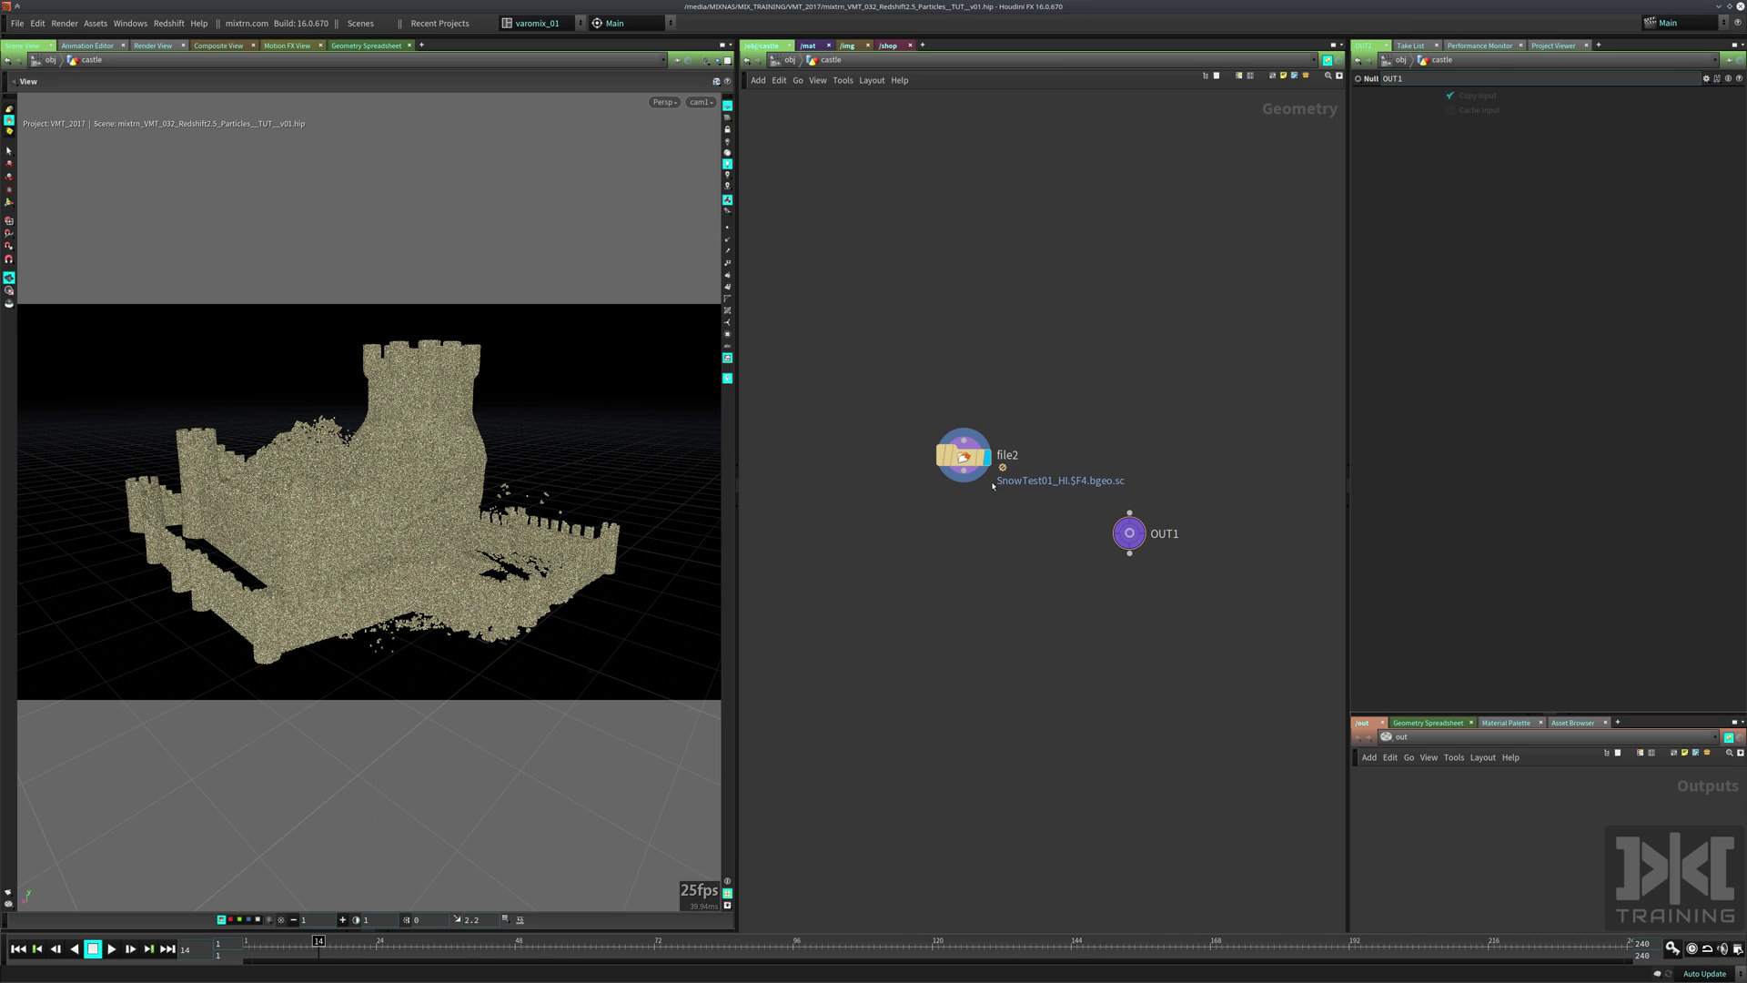
Display OUT1's geometry, return to /obj, and view the backdrop shaded from outside.
left_click(1149, 526)
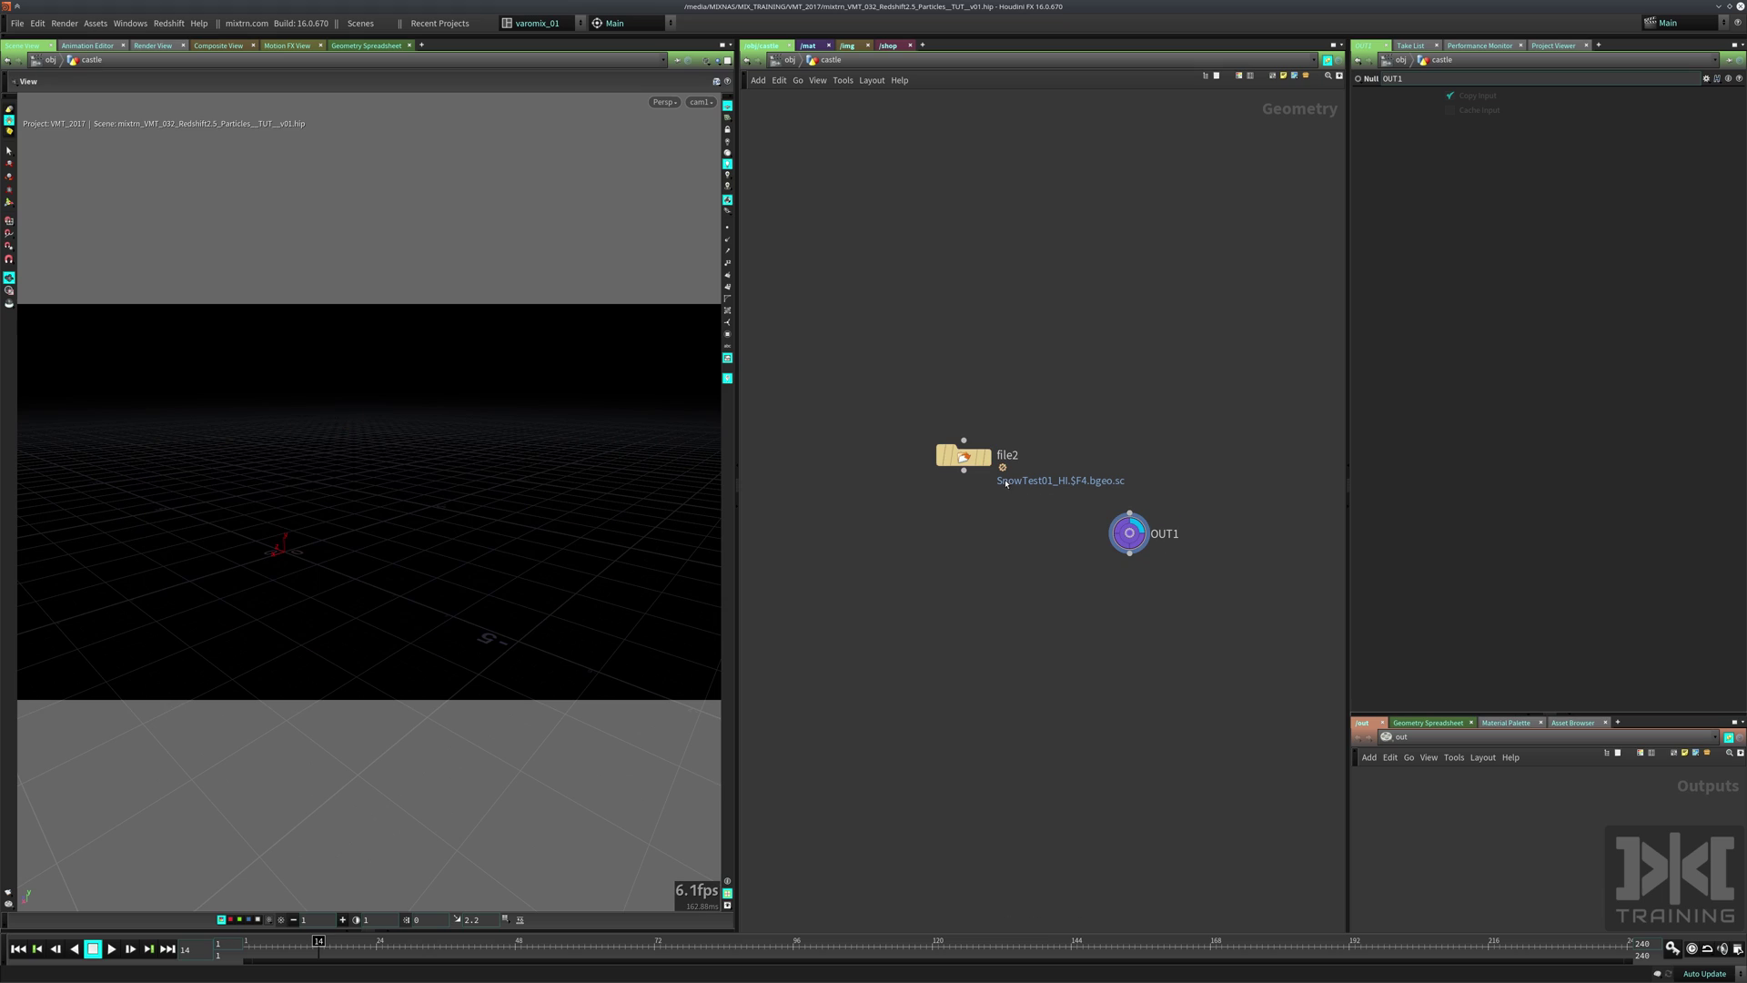
mouse_move(967, 468)
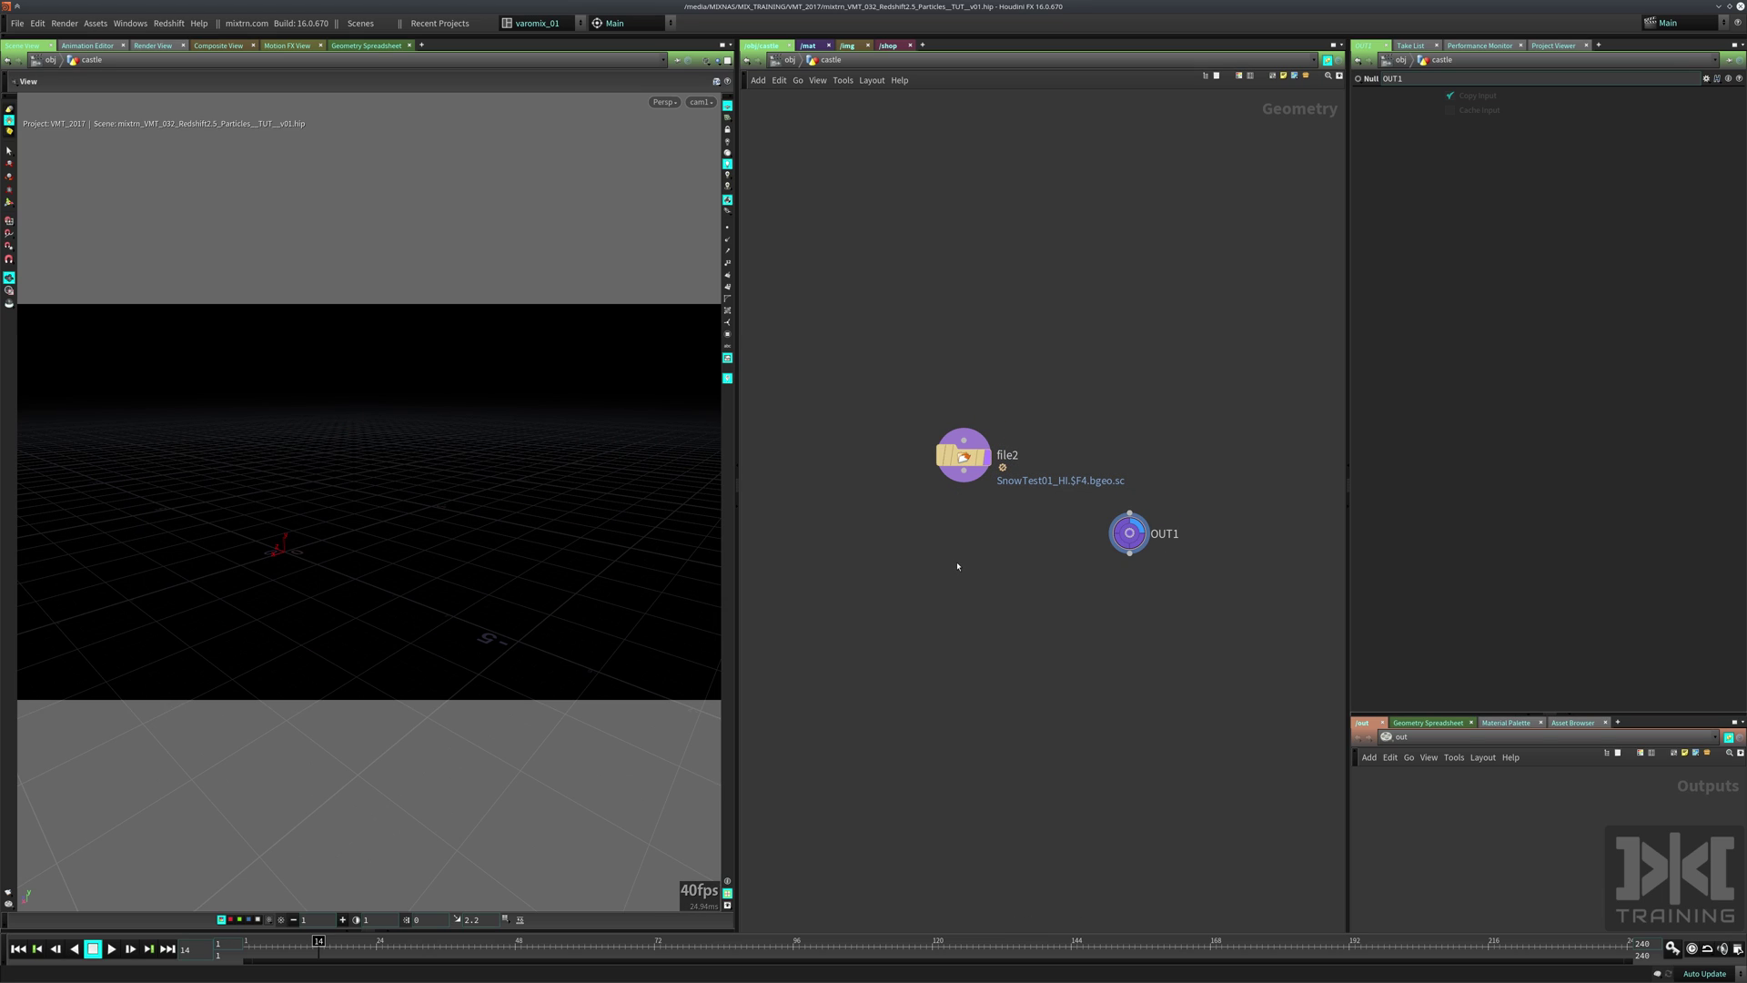
key("u")
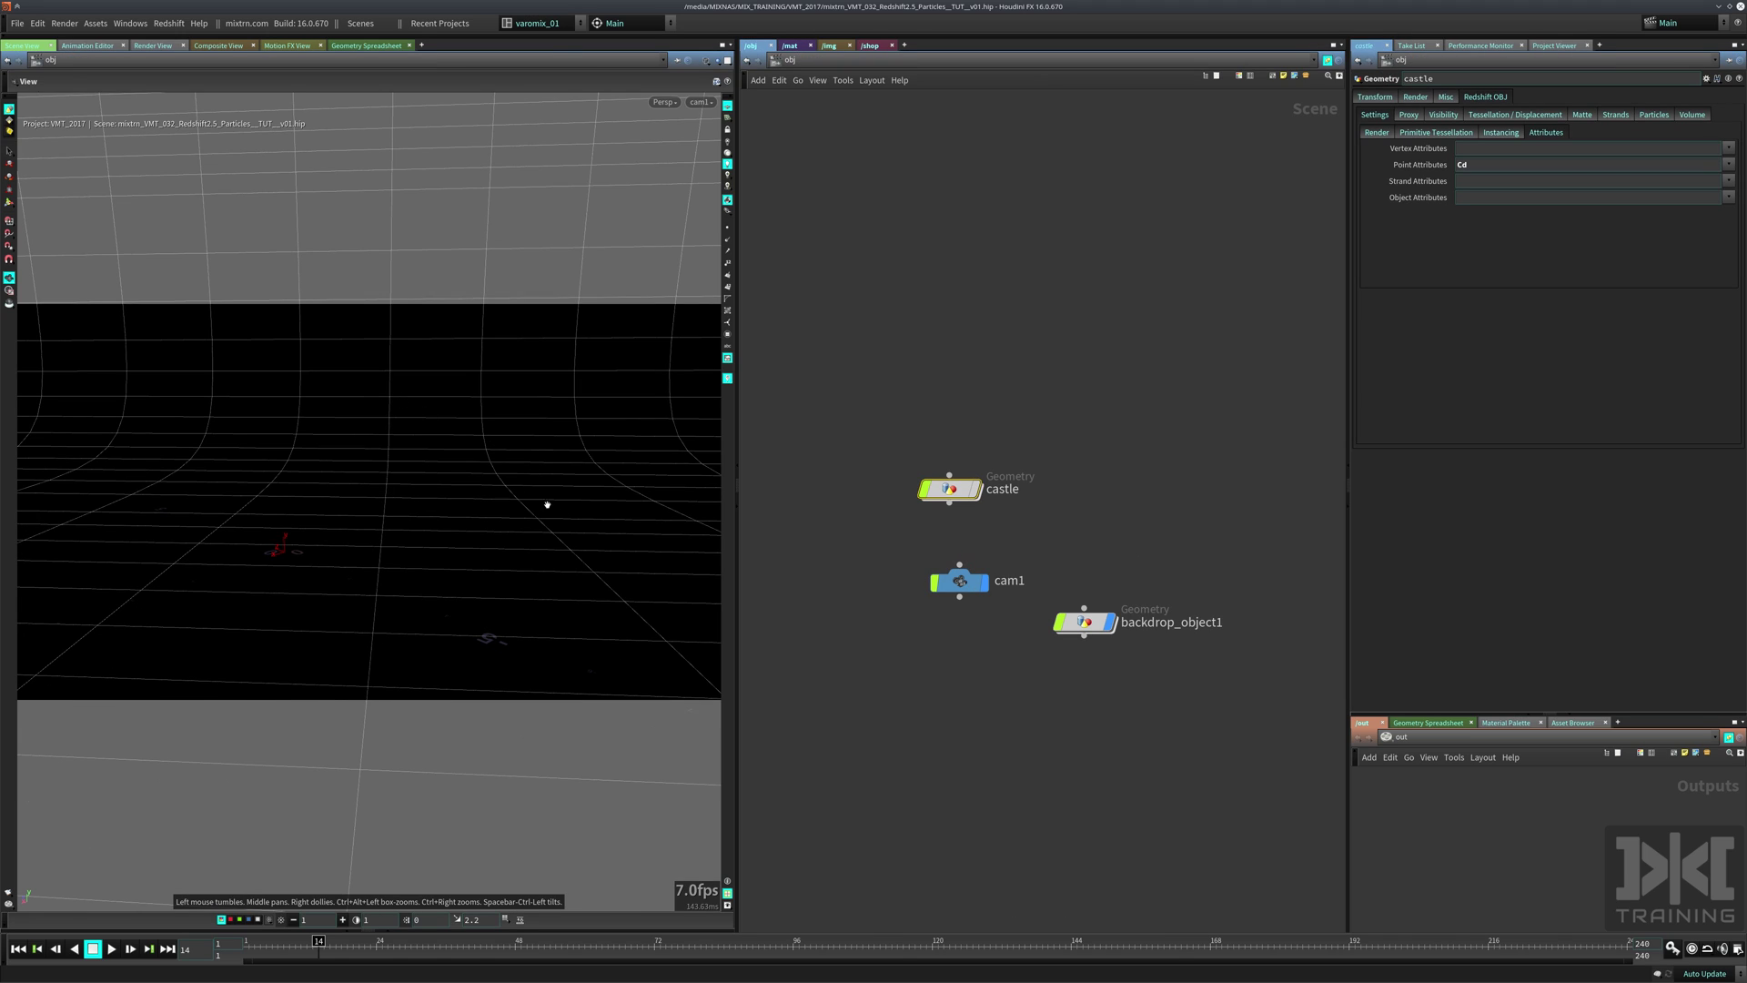
key("w")
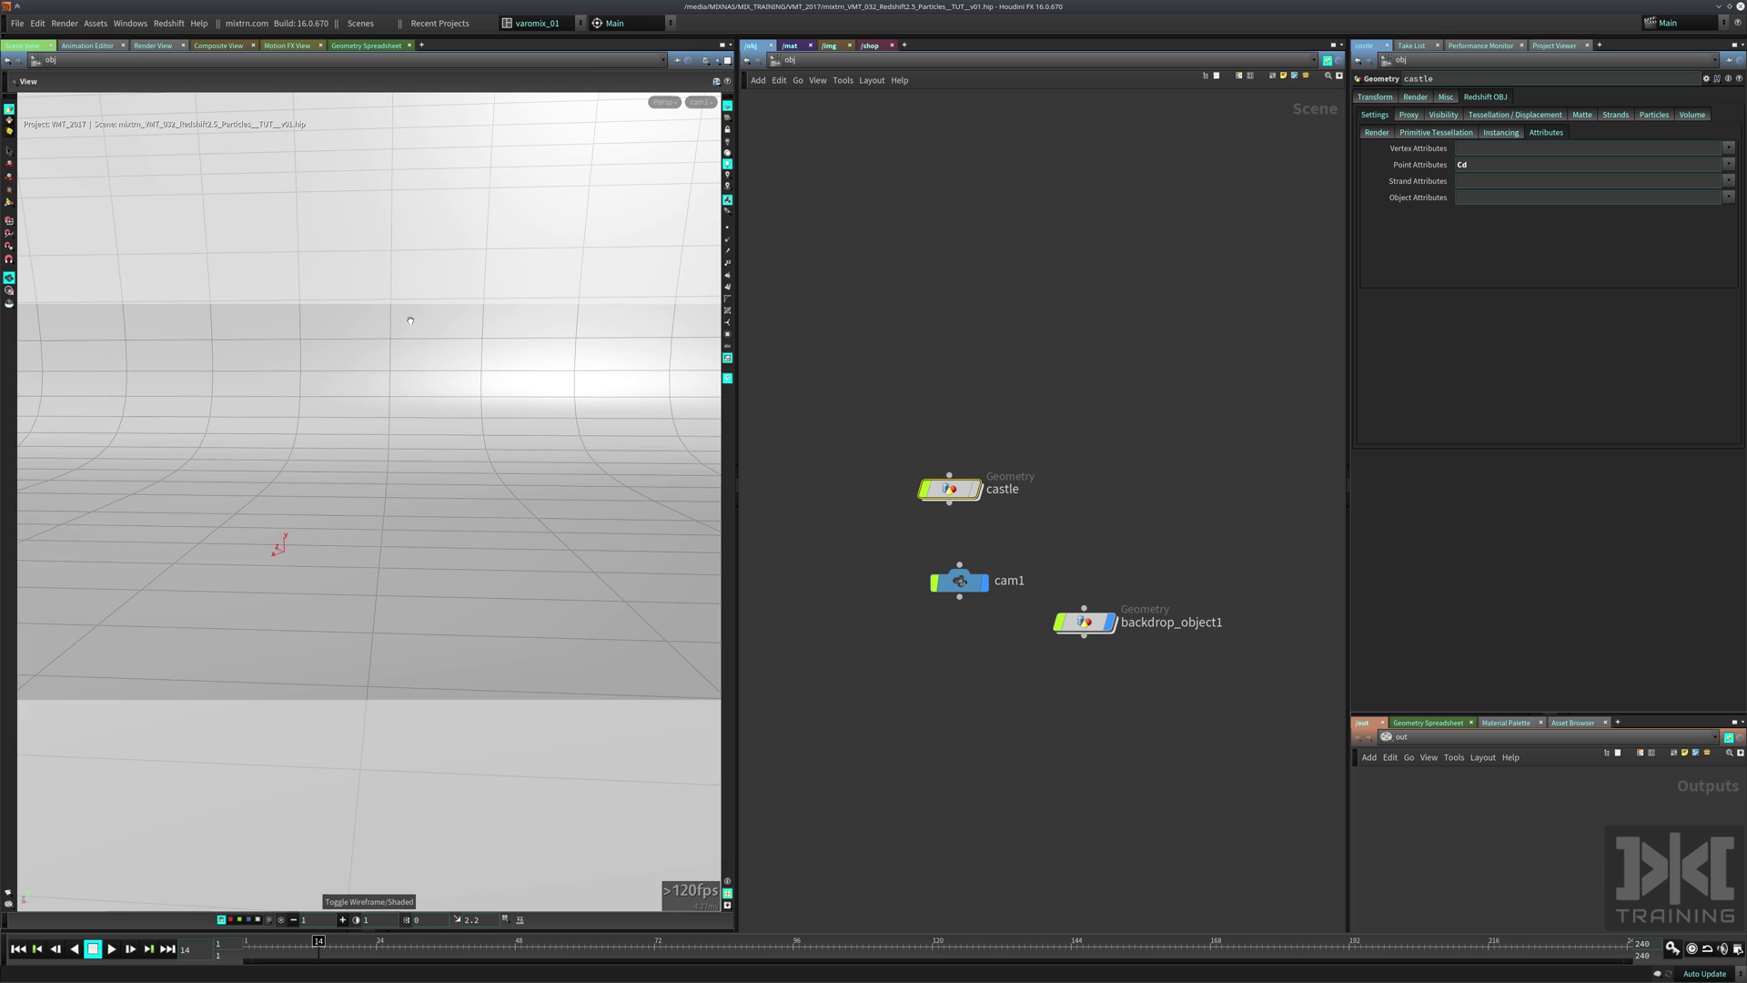
left_click_drag(554, 506, 351, 507)
Look at the scene through the cam1 camera.
left_click(658, 260)
left_click(696, 104)
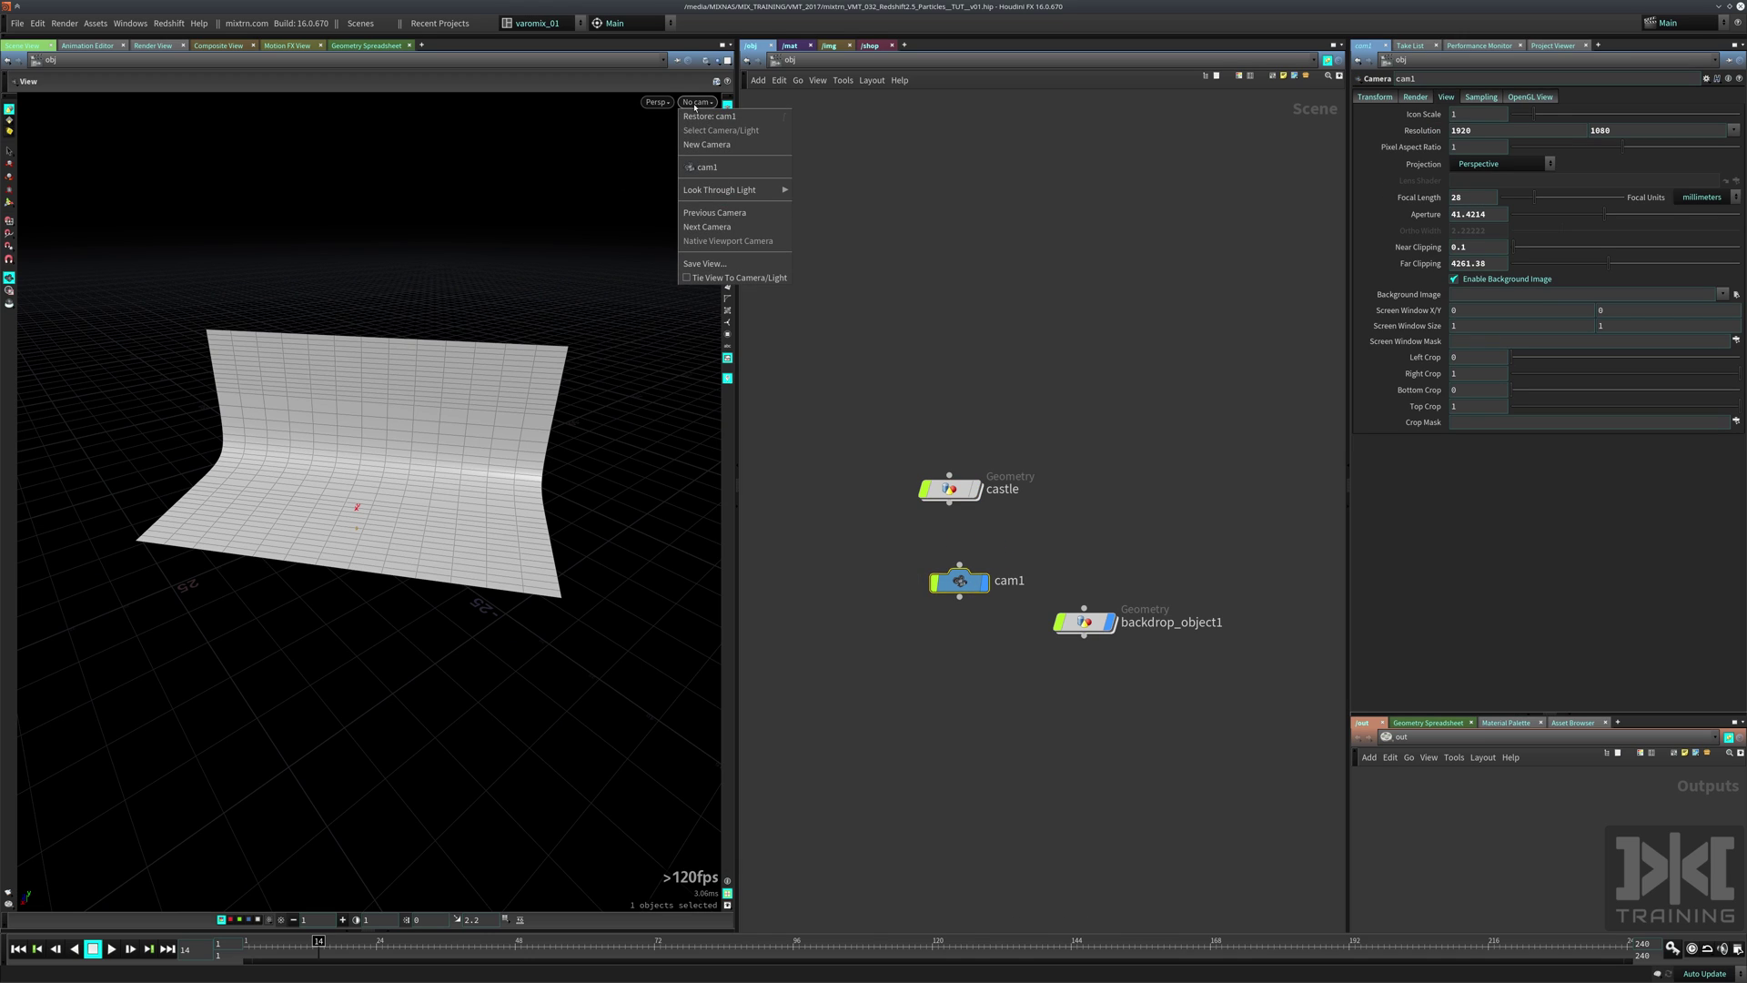
left_click(719, 166)
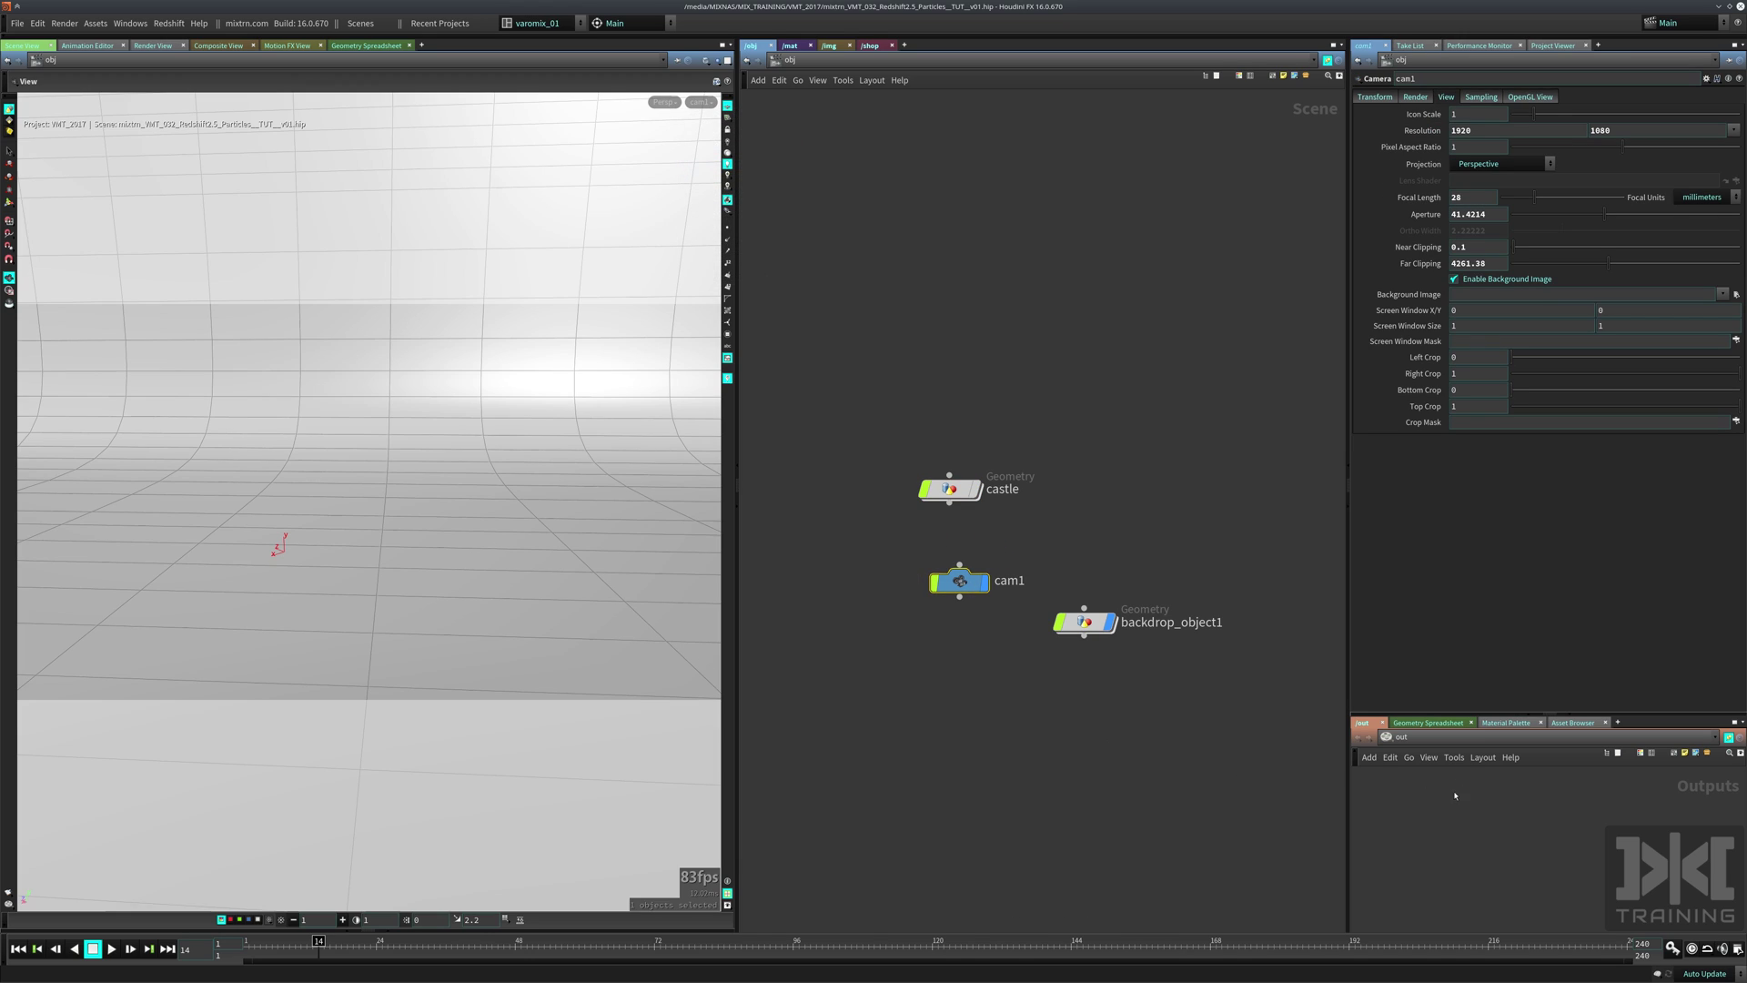
Add a Redshift render node, Redshift_ROP1, in the outputs network and select it.
key("Tab")
type("red")
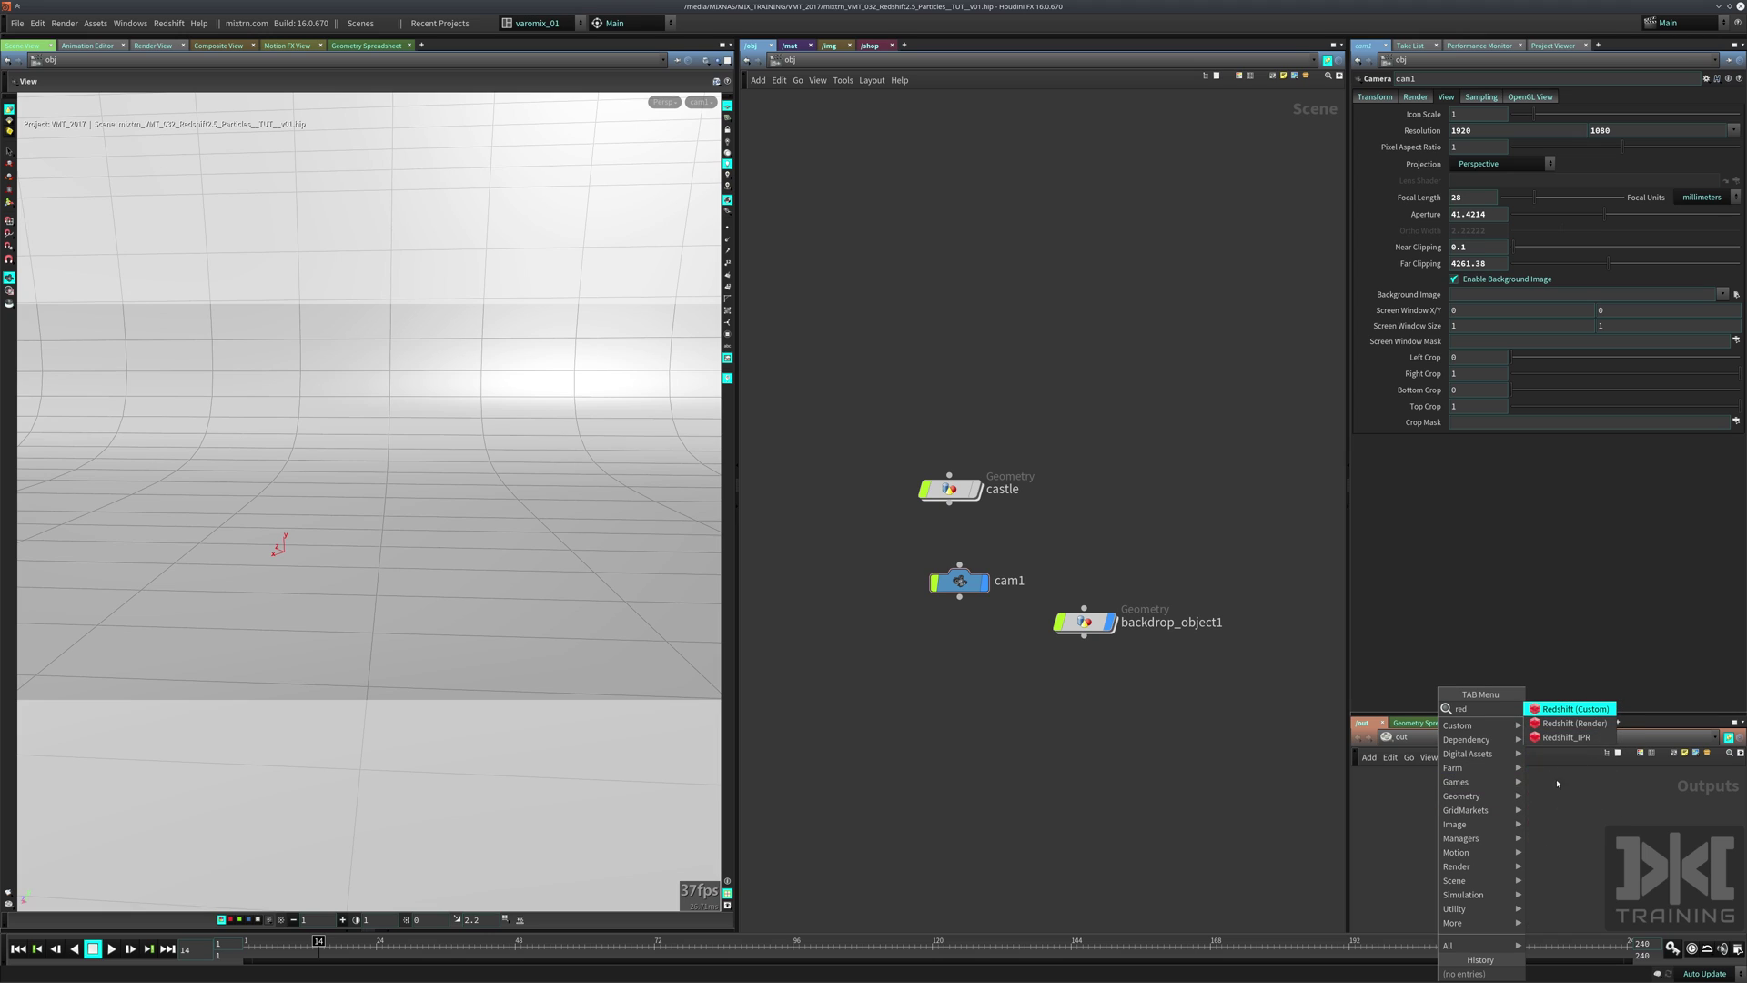
key("Down")
key("Return")
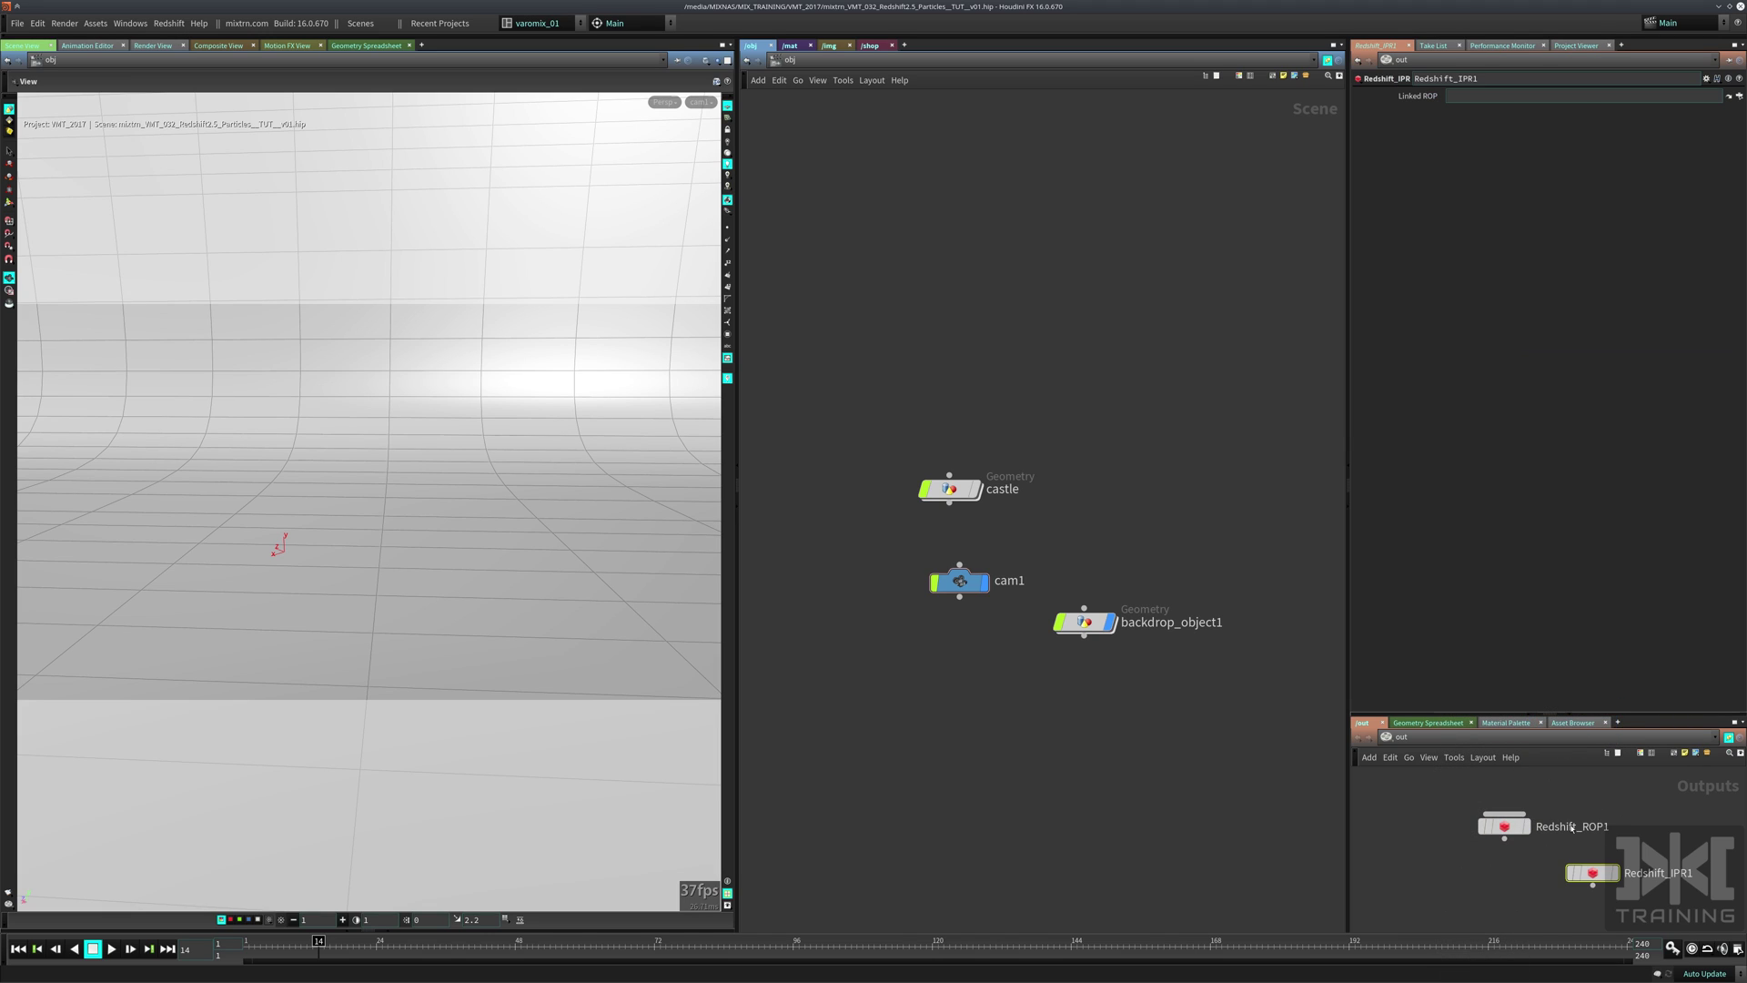
left_click(1504, 838)
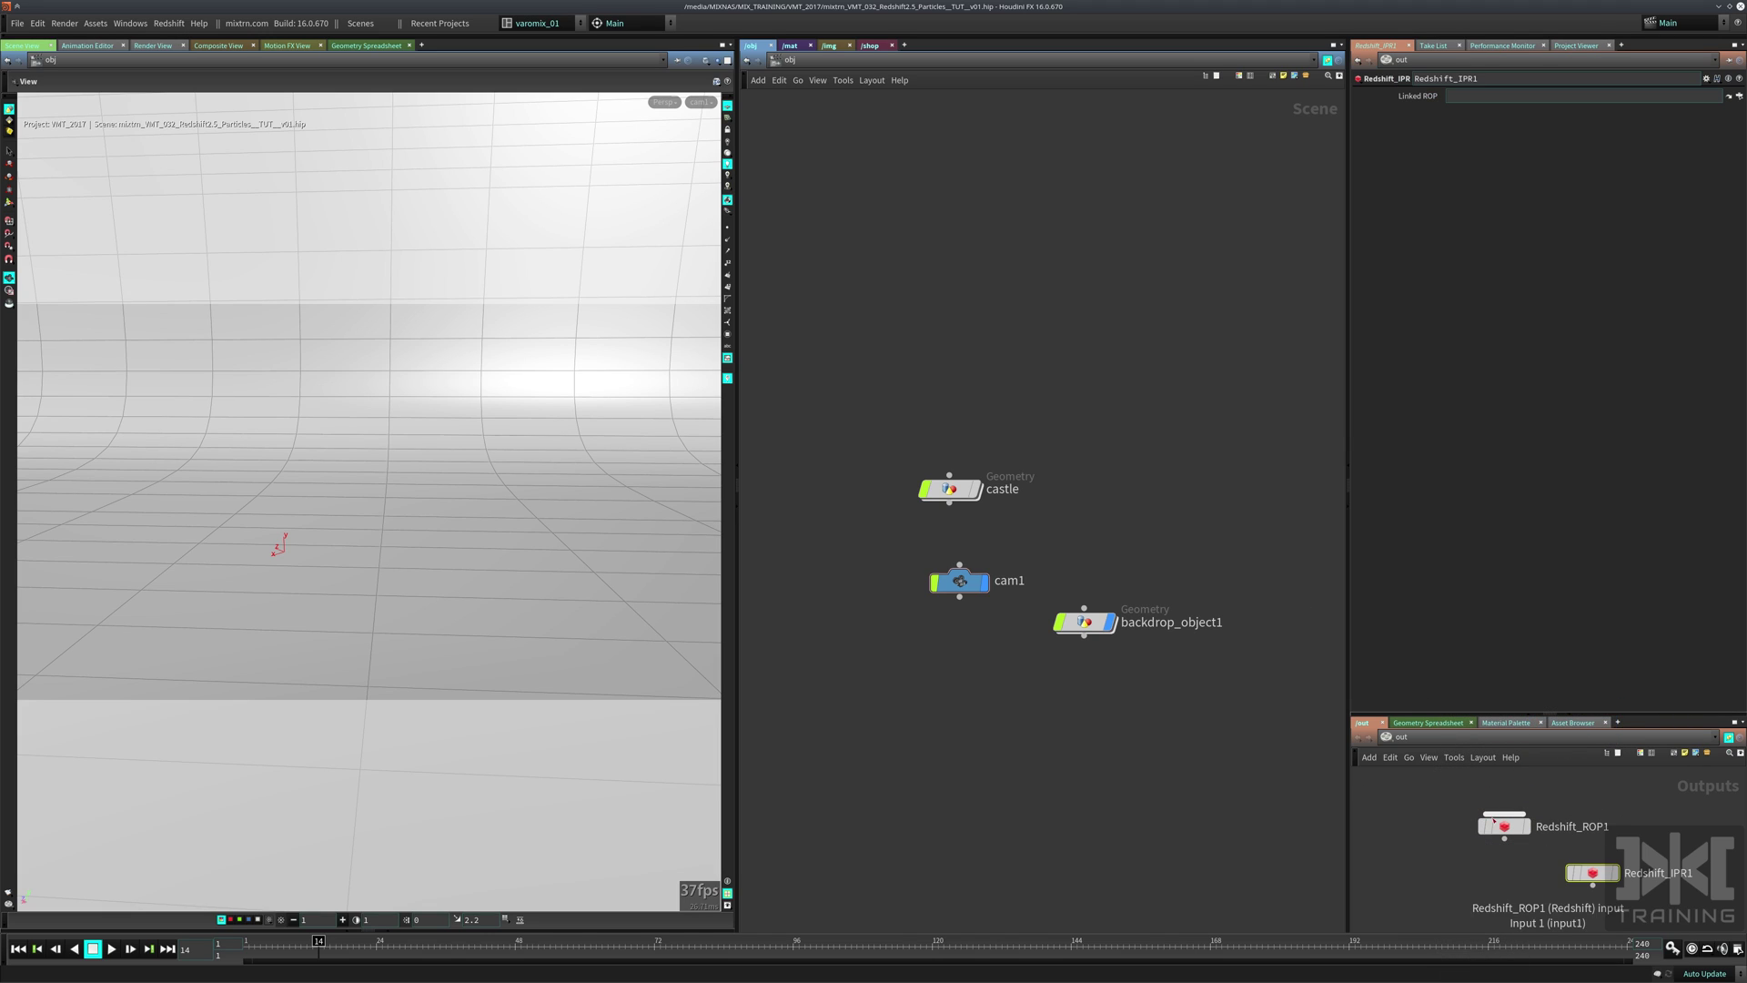
left_click(1505, 825)
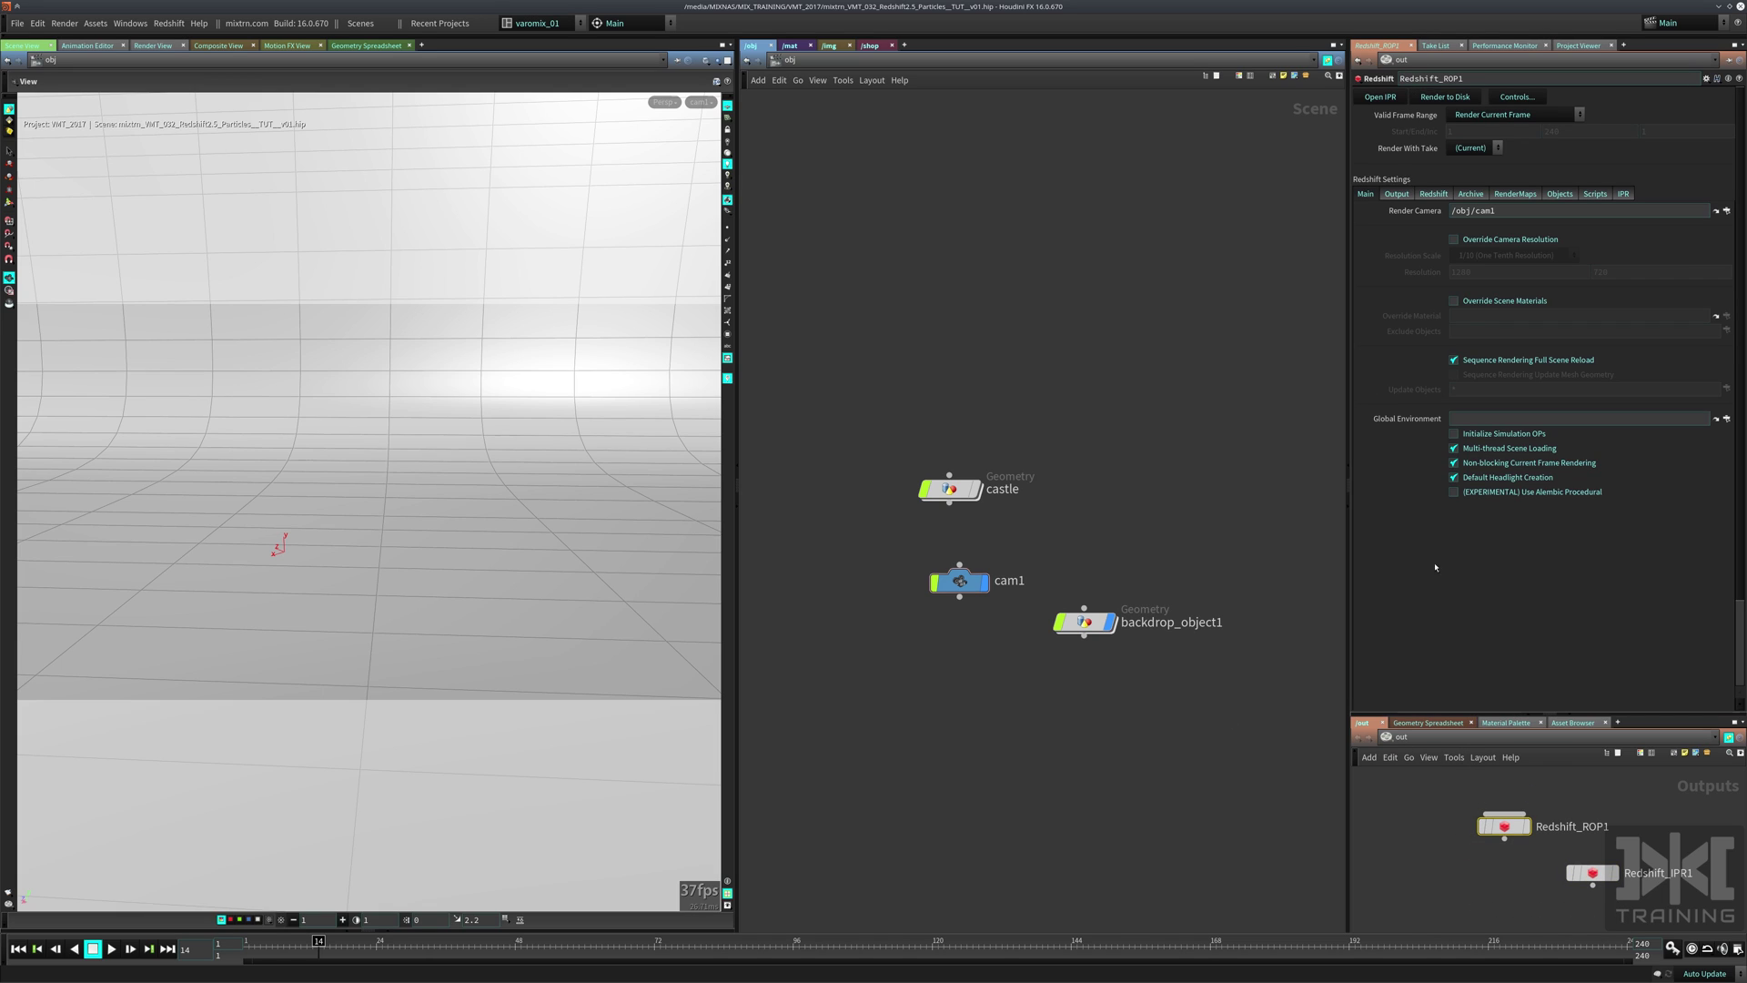
Uncheck Enable Image File Output on Redshift_ROP1's Output tab.
left_click(1397, 194)
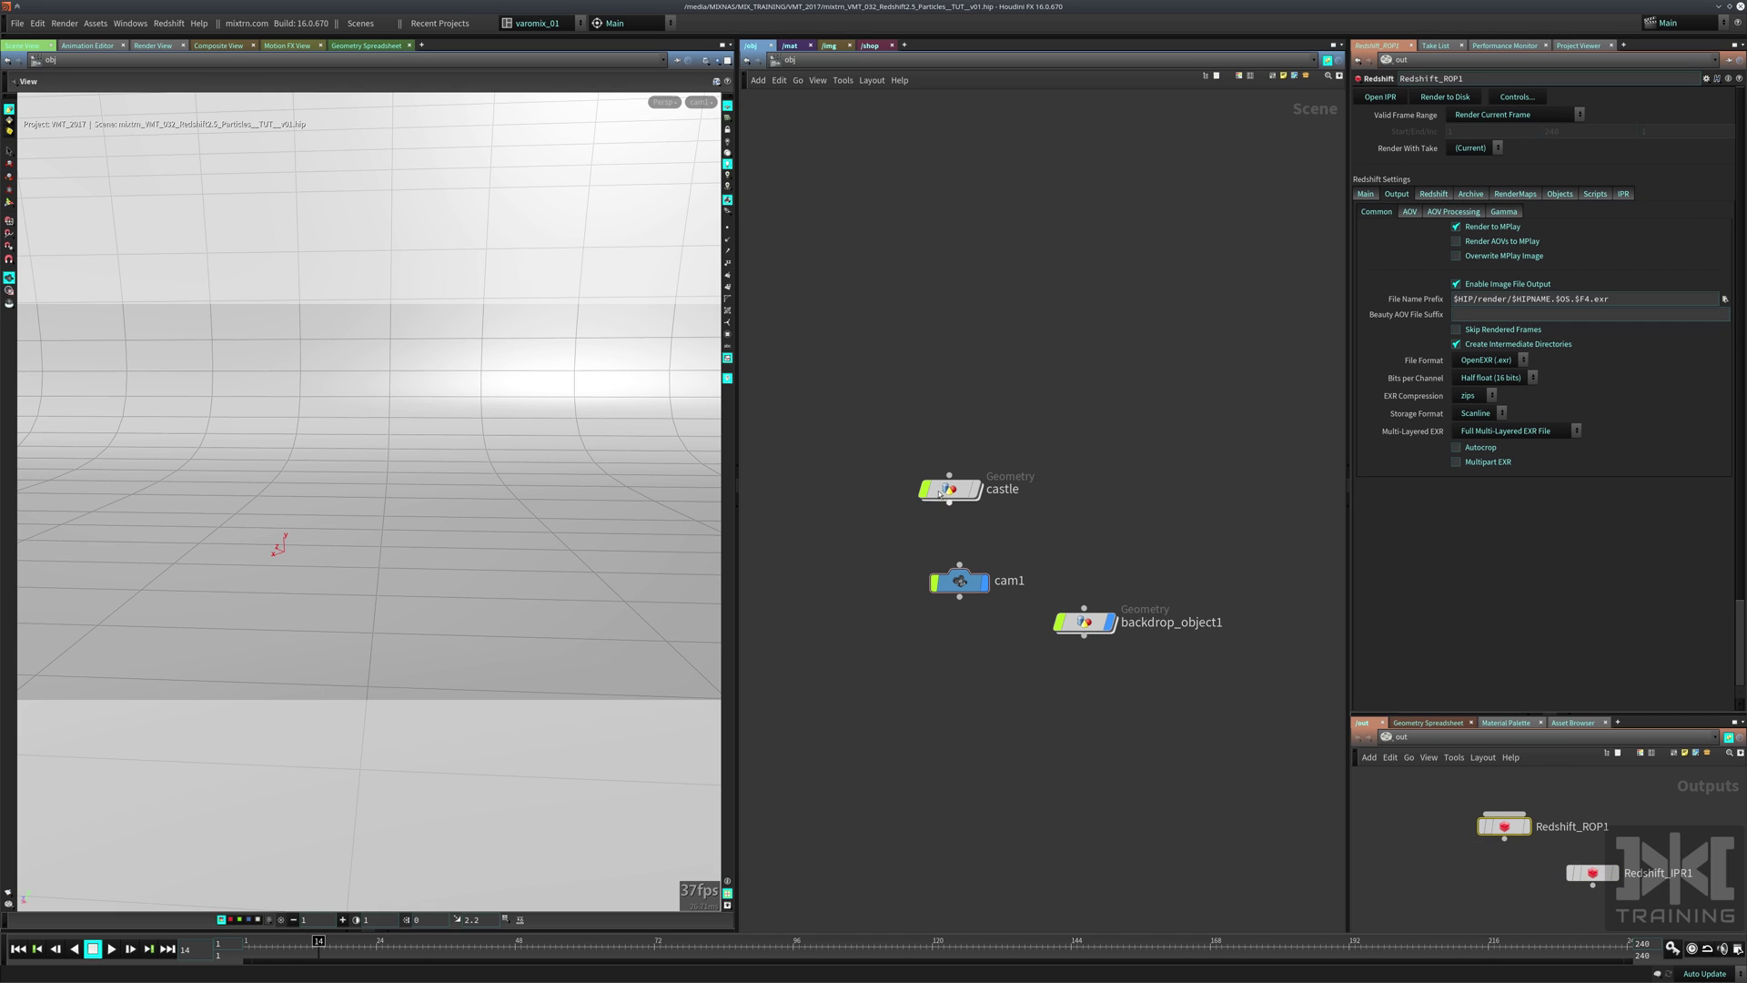
mouse_move(969, 519)
left_click(1457, 284)
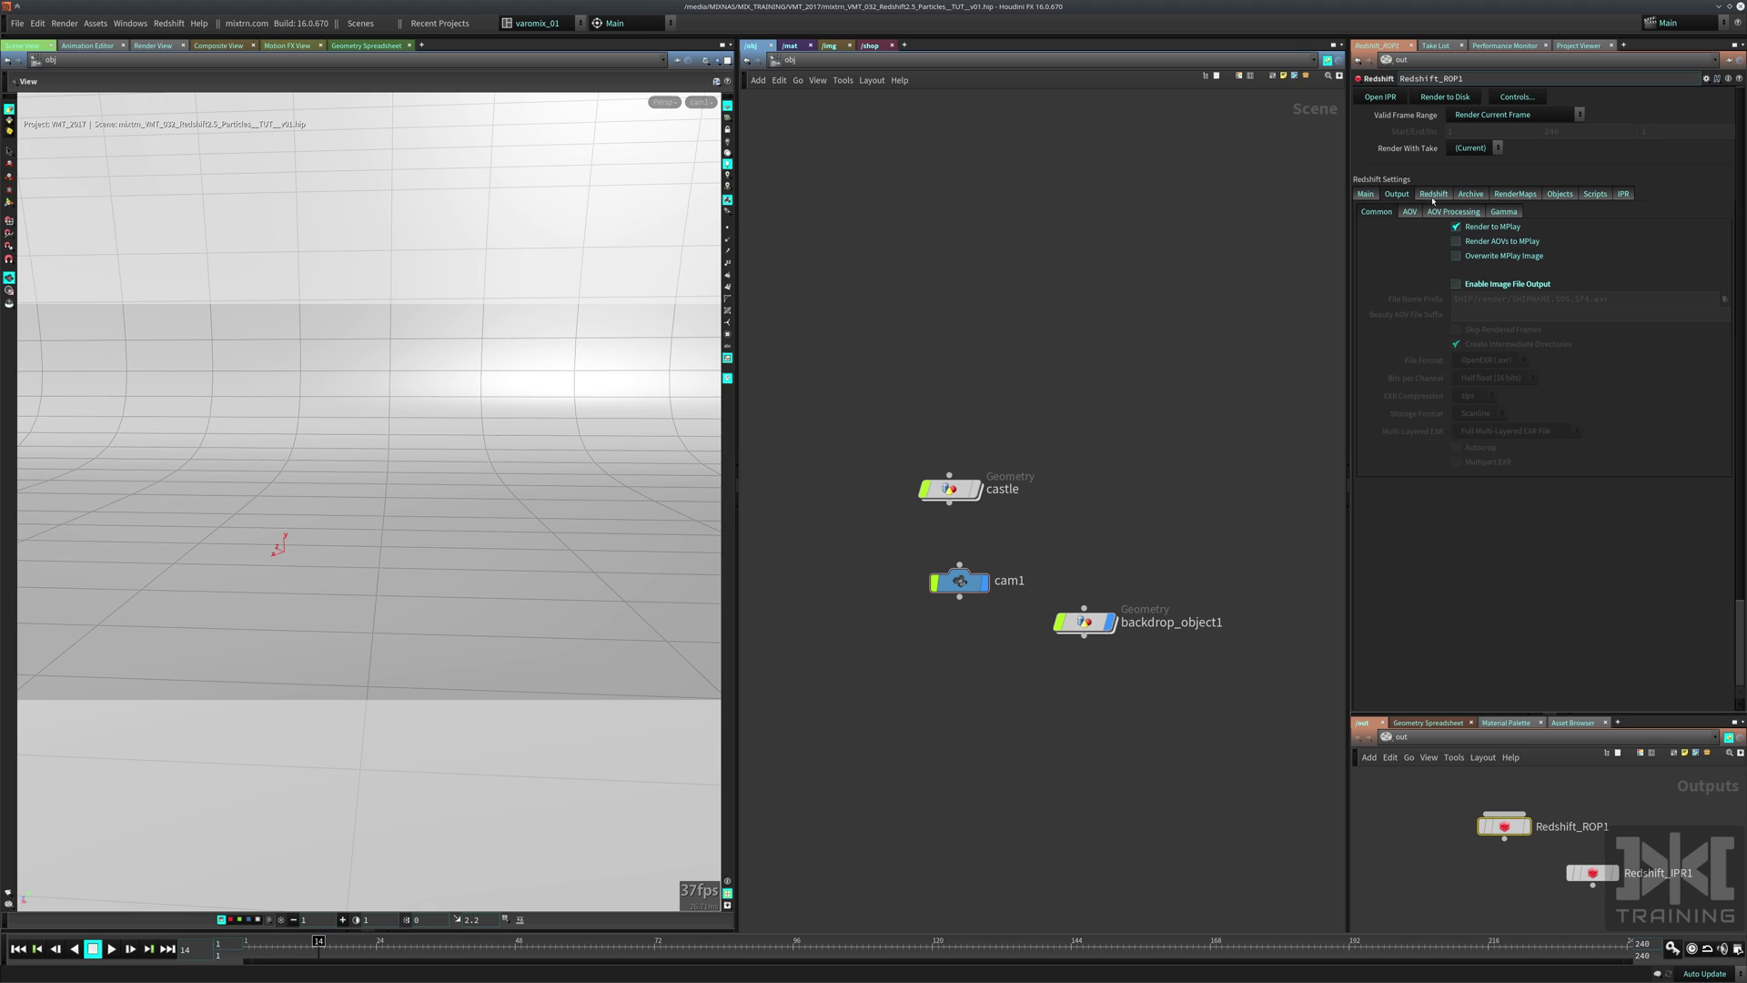
Set Force Objects on the Objects tab to backdrop_object1 and castle.
left_click(1559, 194)
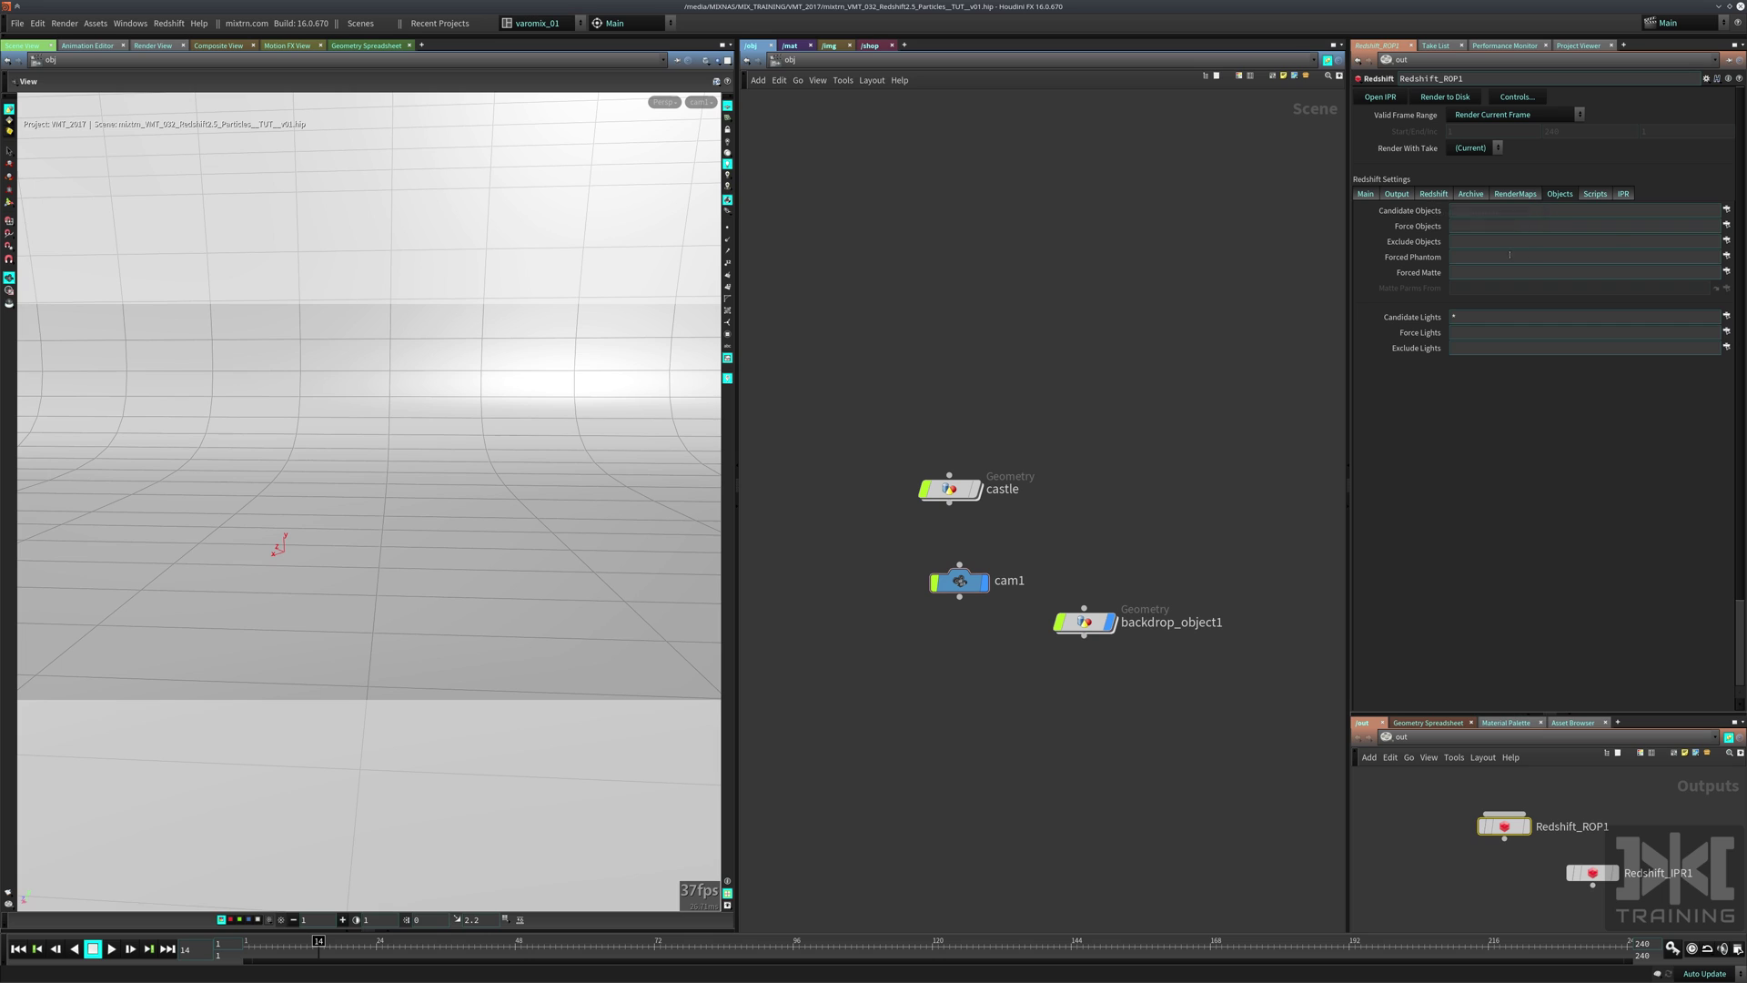
left_click(1727, 225)
left_click_drag(1540, 37, 784, 181)
left_click(798, 223)
left_click(778, 233, "shift")
left_click(905, 631)
double_click(1549, 226)
Select the castle node and bring back the shelves, showing Redshift and adding Pyro FX.
left_click(949, 489)
left_click_drag(842, 407, 1053, 502)
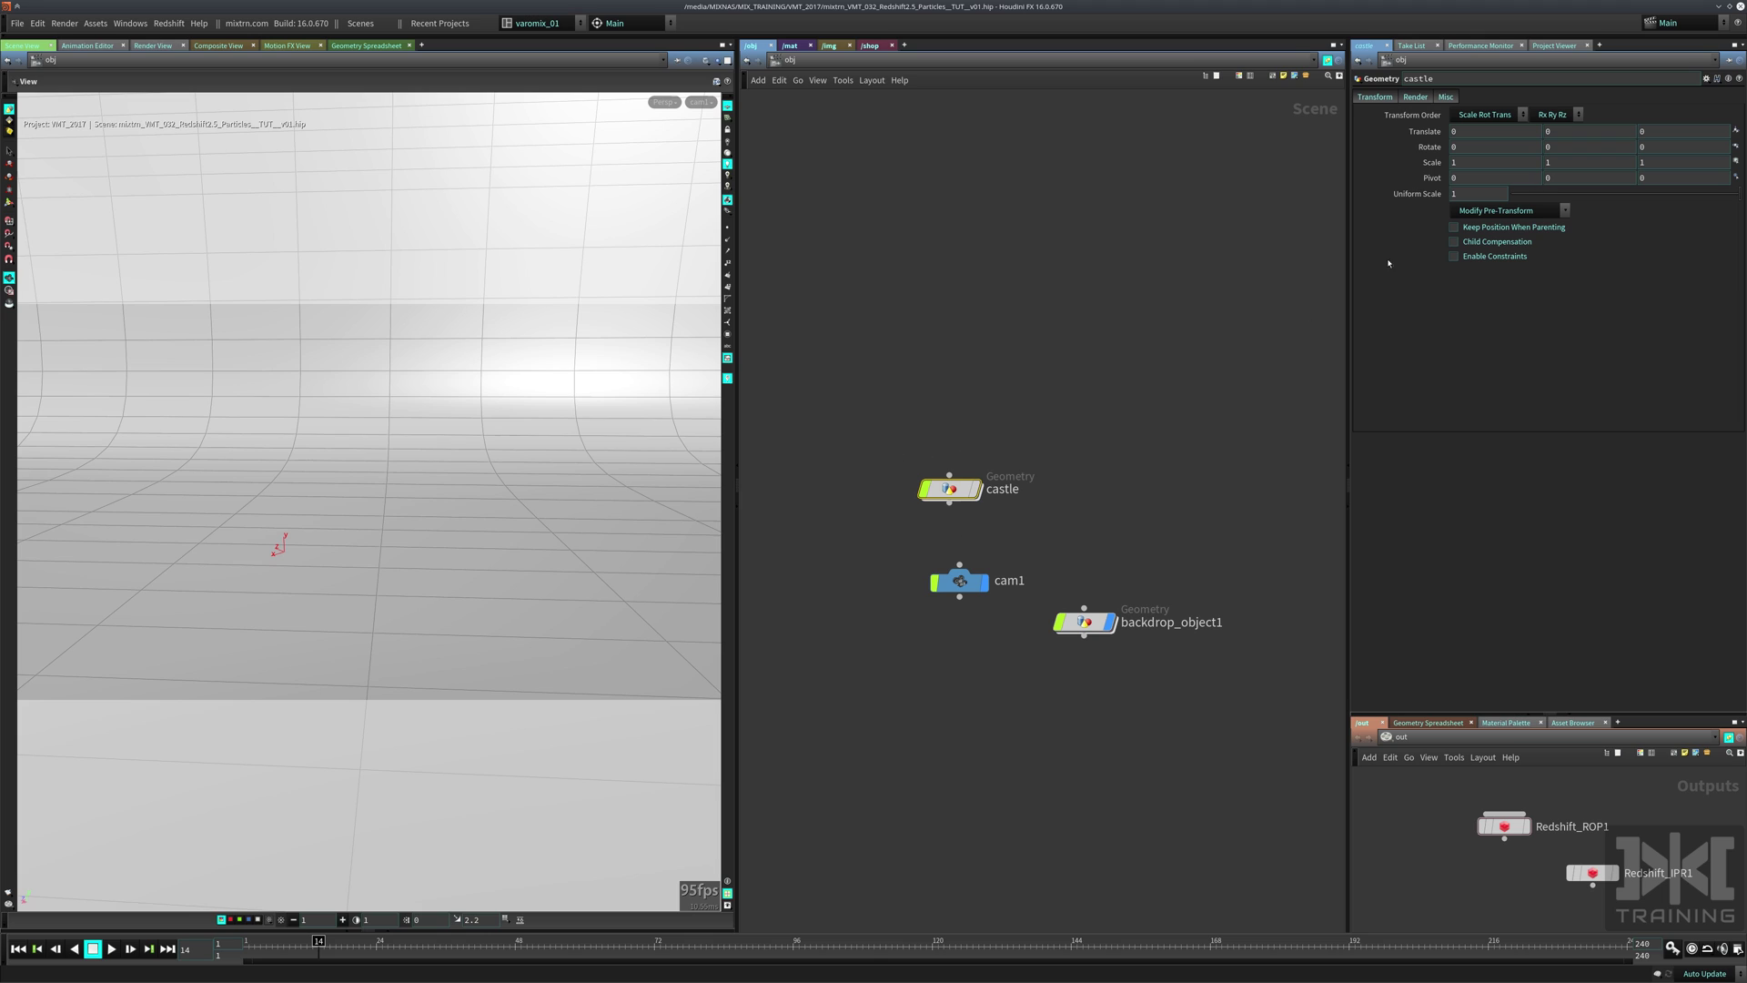
left_click(646, 37)
left_click(593, 39)
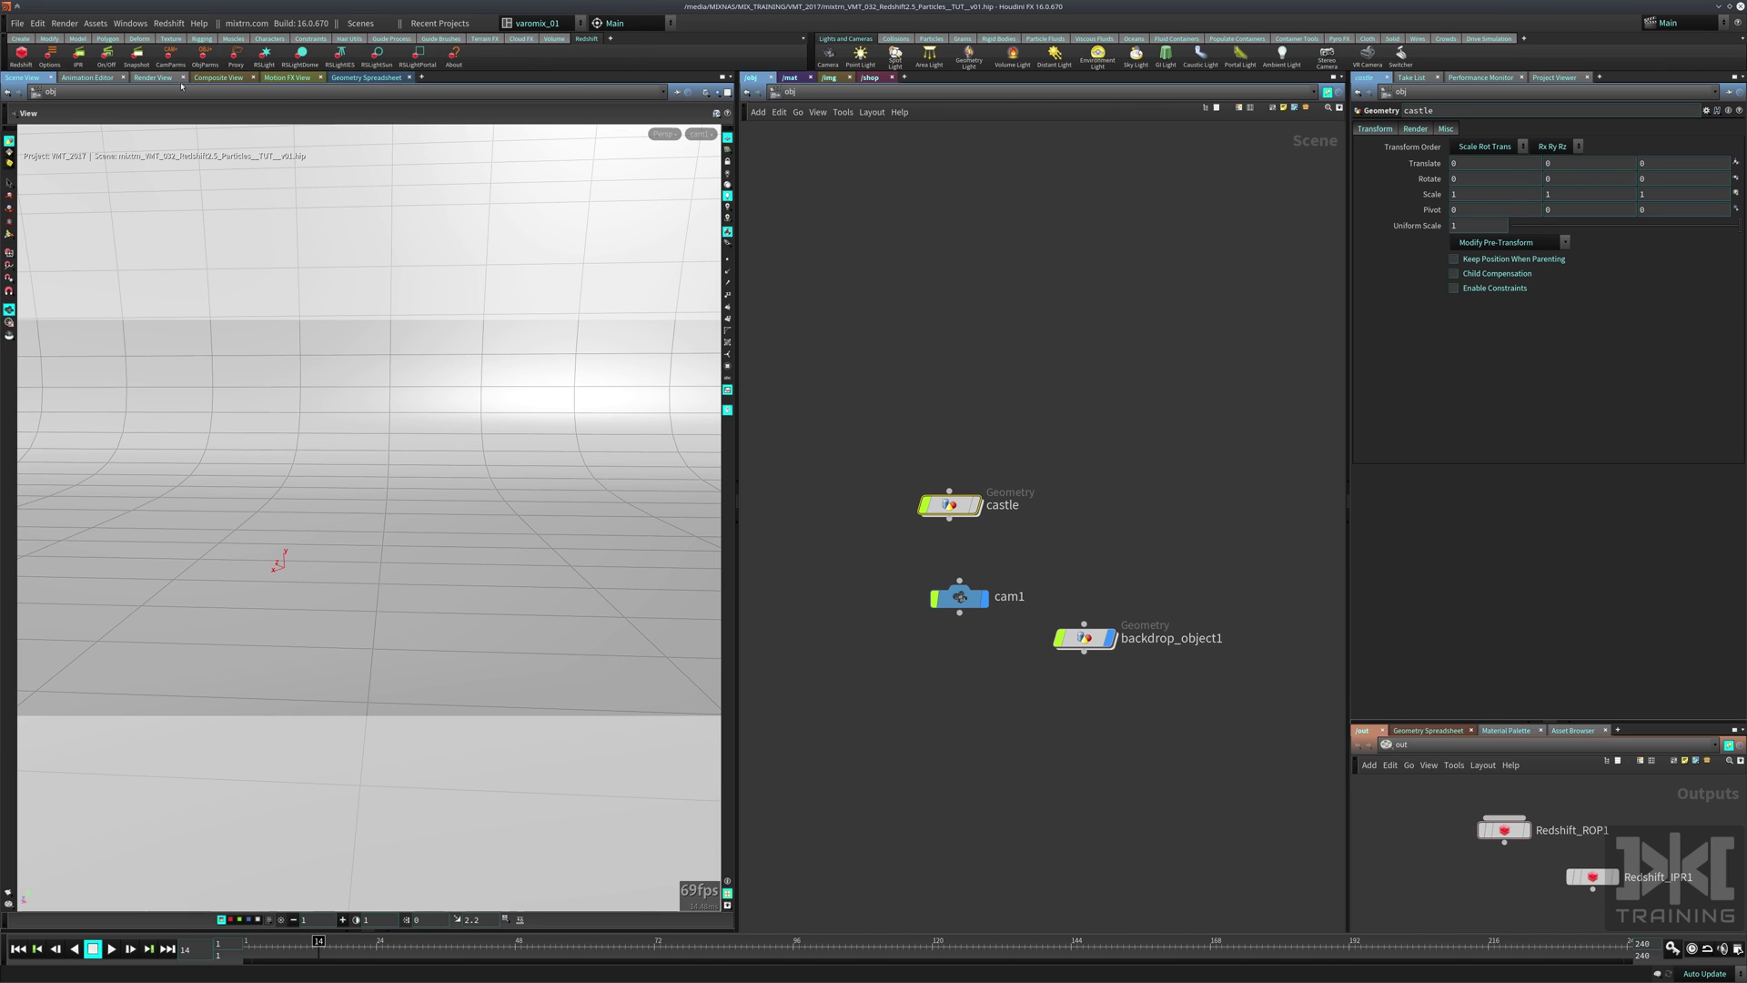
left_click(610, 38)
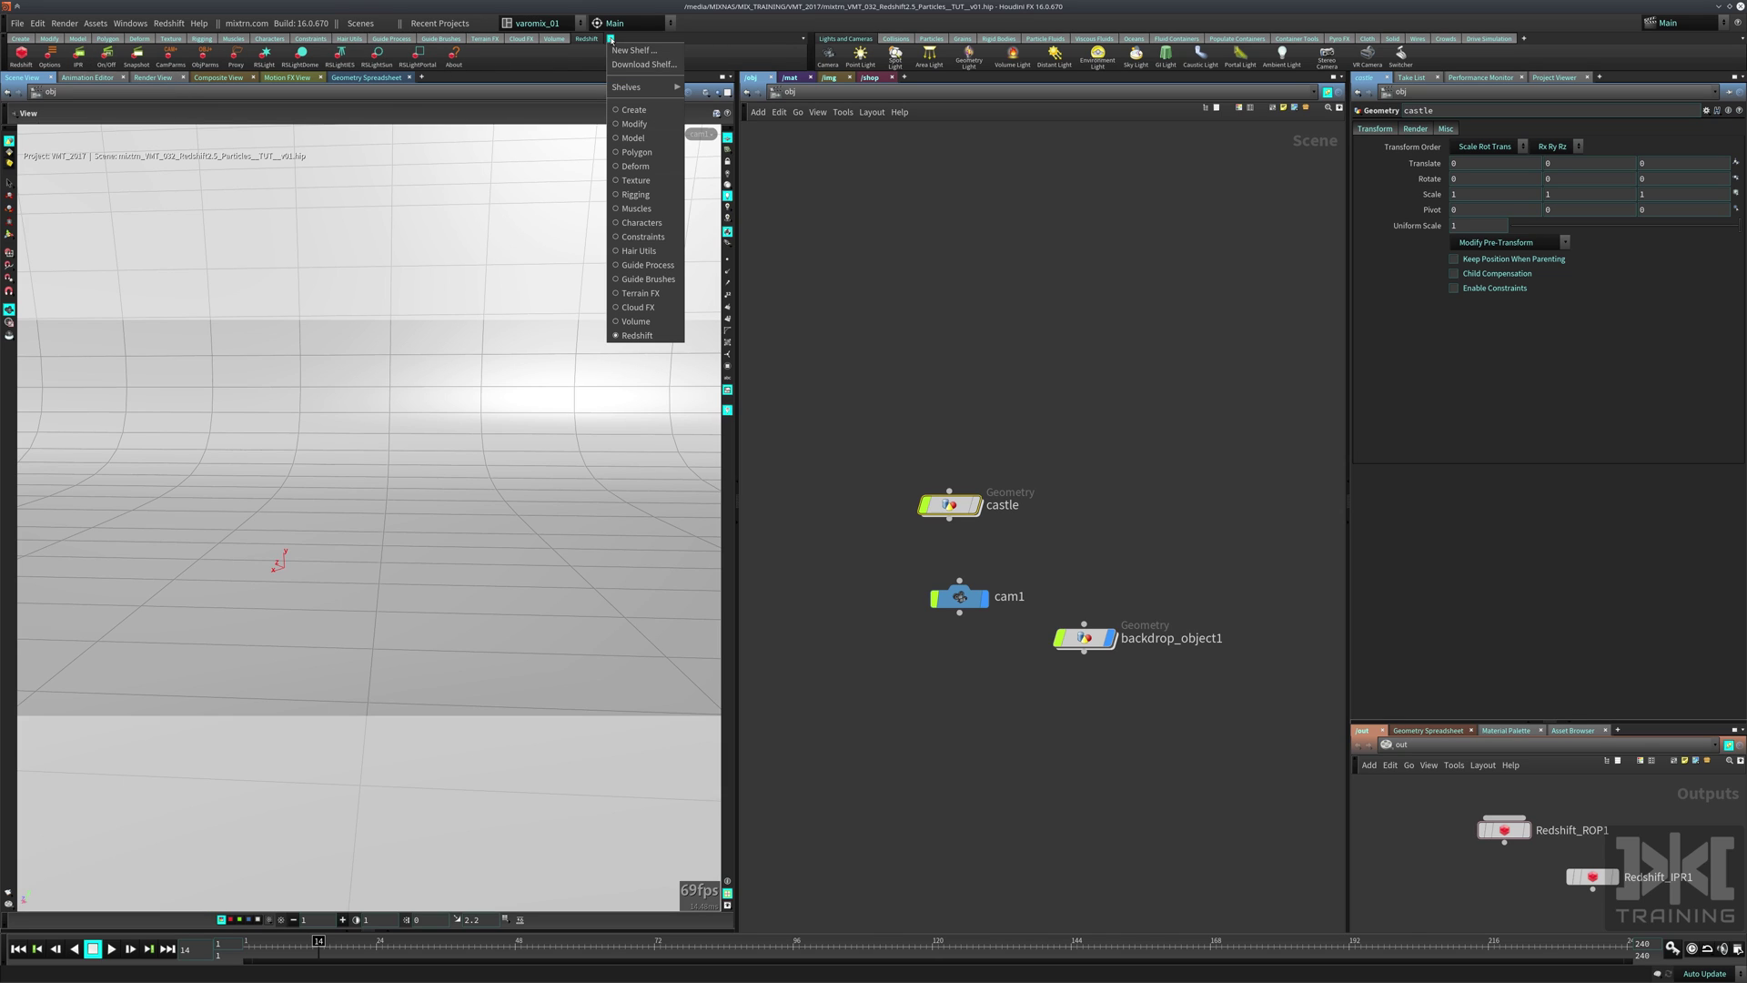
mouse_move(642, 87)
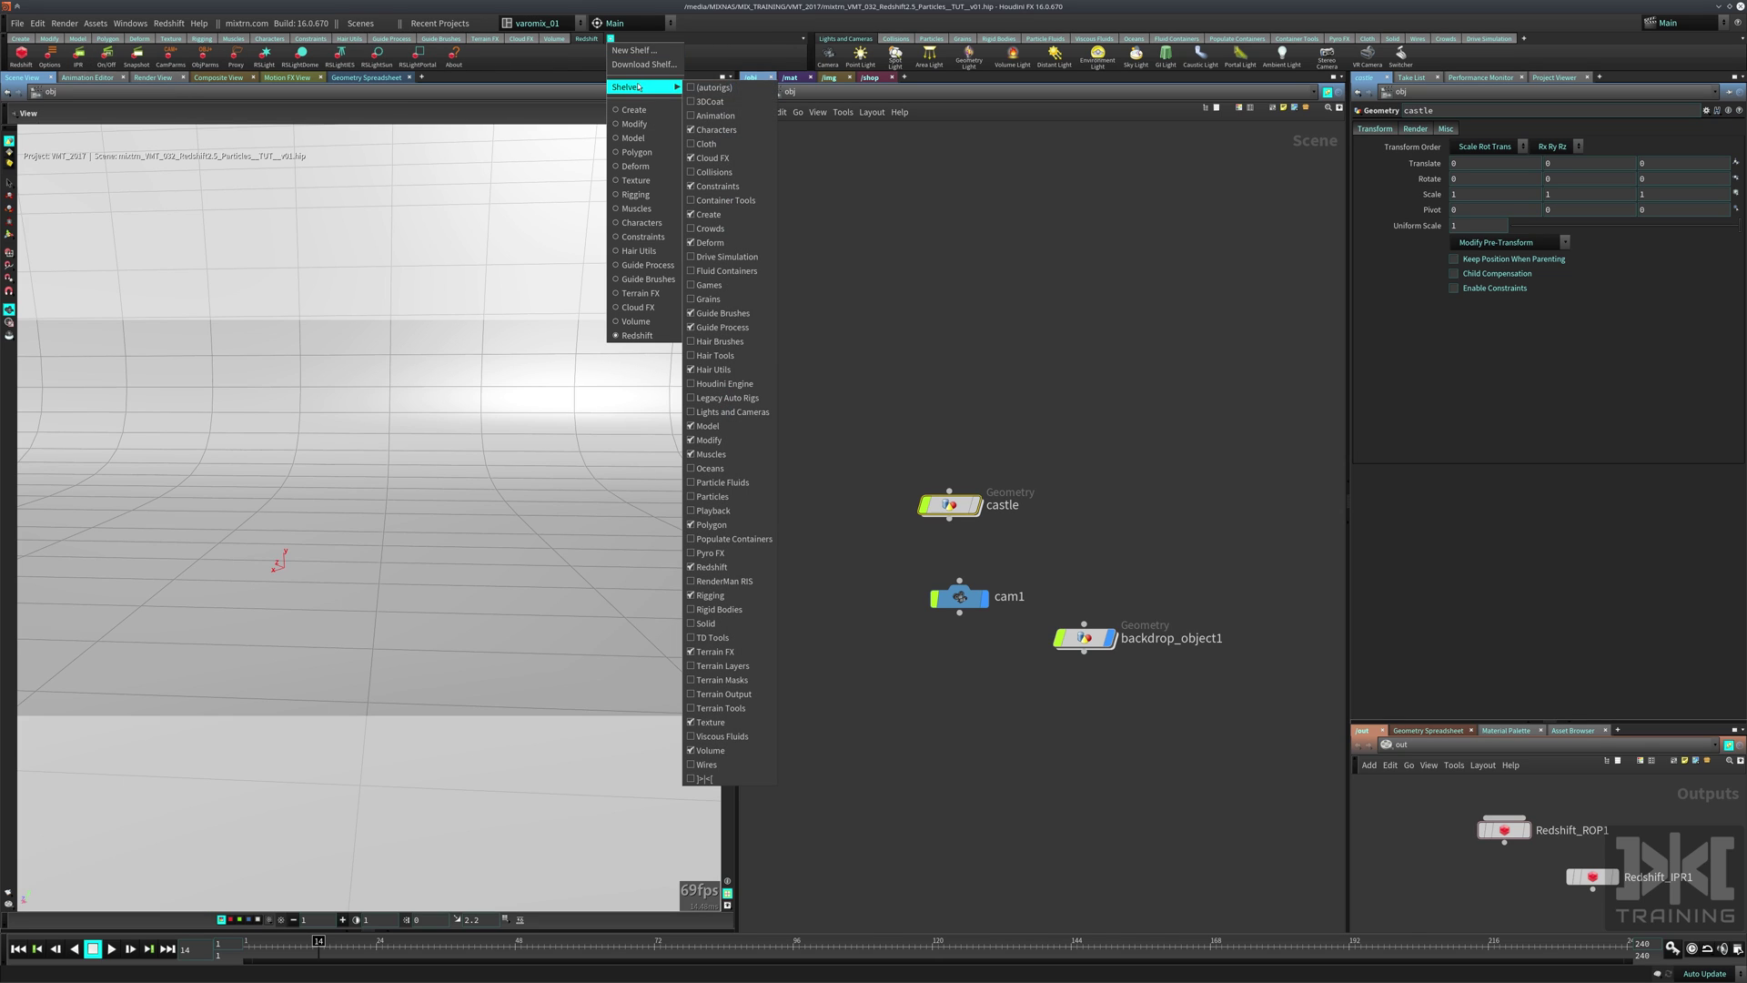
left_click(710, 552)
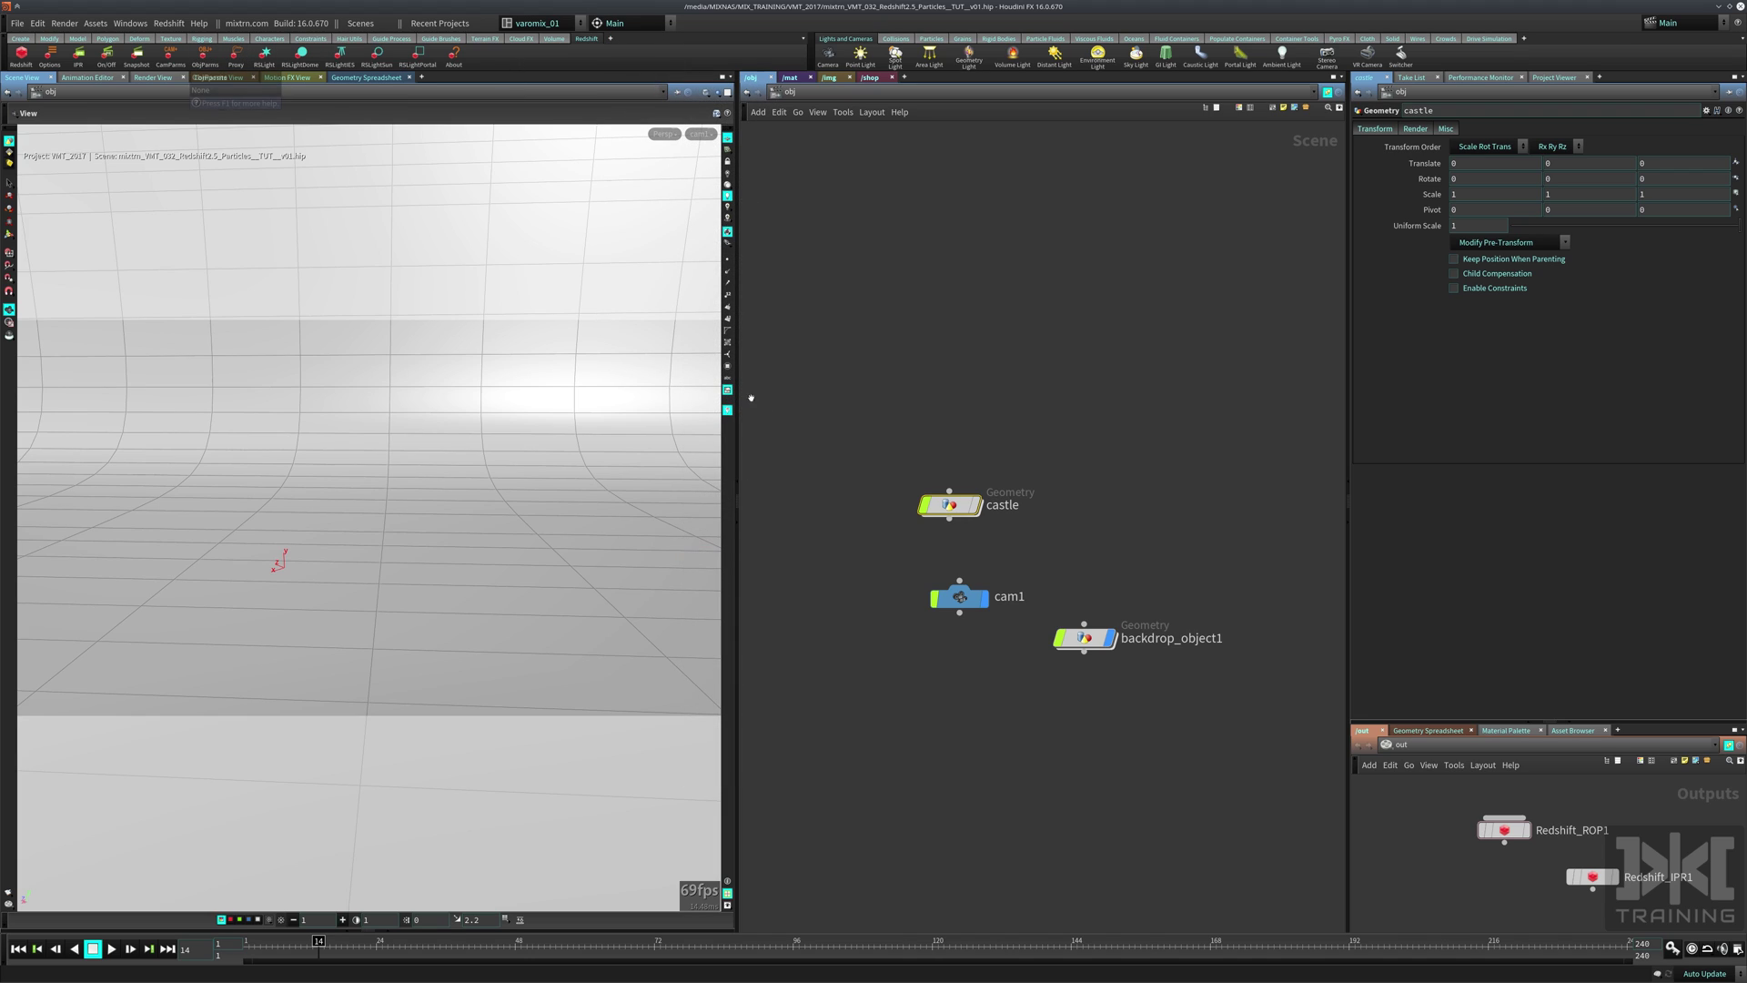
Add Redshift OBJ parameters to castle with the ObjParms tool.
key("Tab")
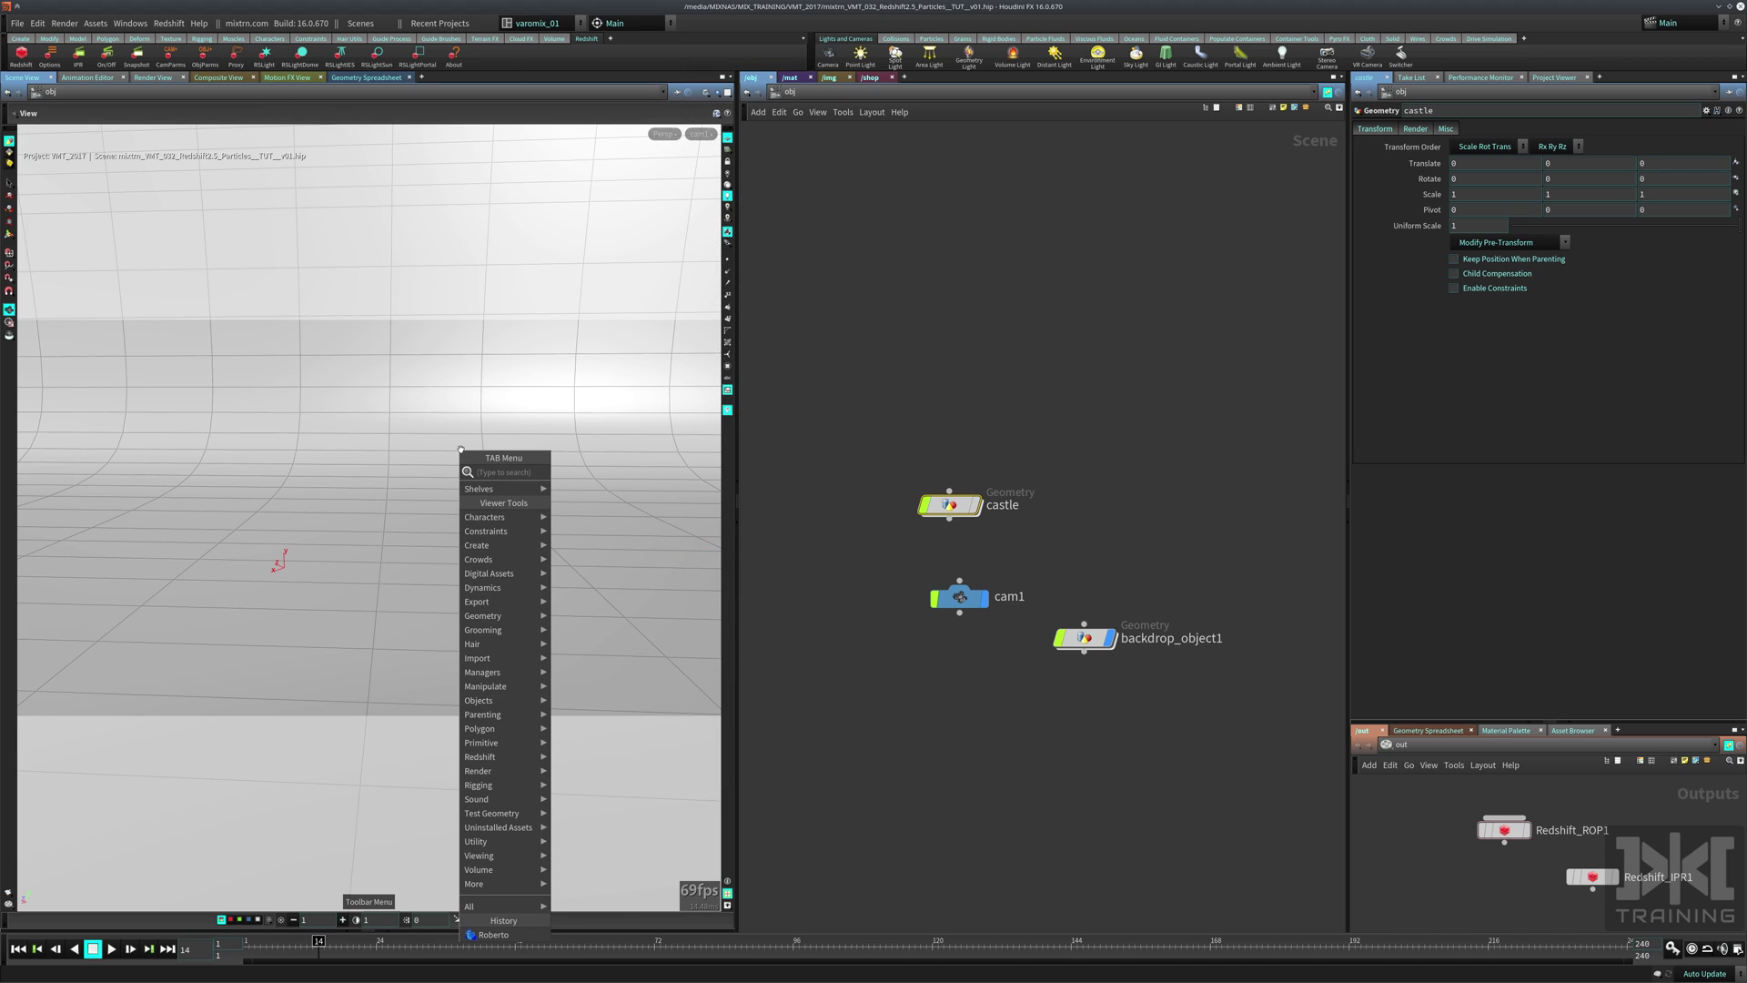
type("obj")
key("Return")
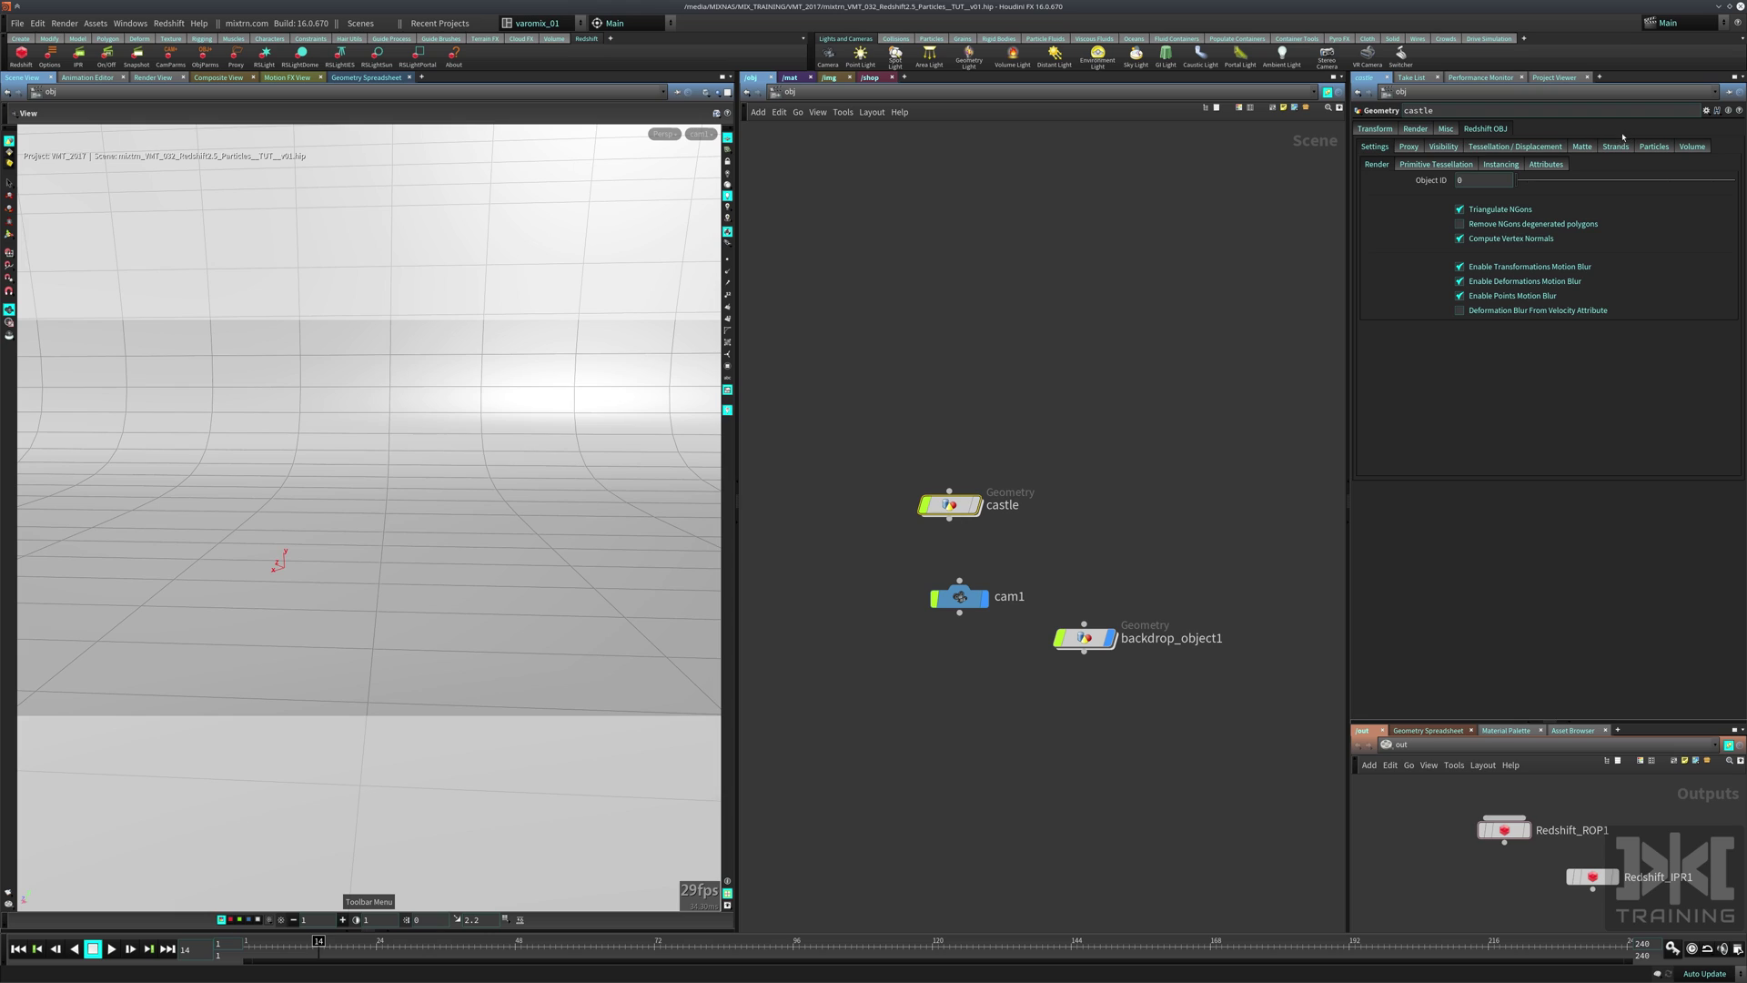
Turn on Render Object as Particles for castle and make particles ignore scale attributes.
left_click(1656, 146)
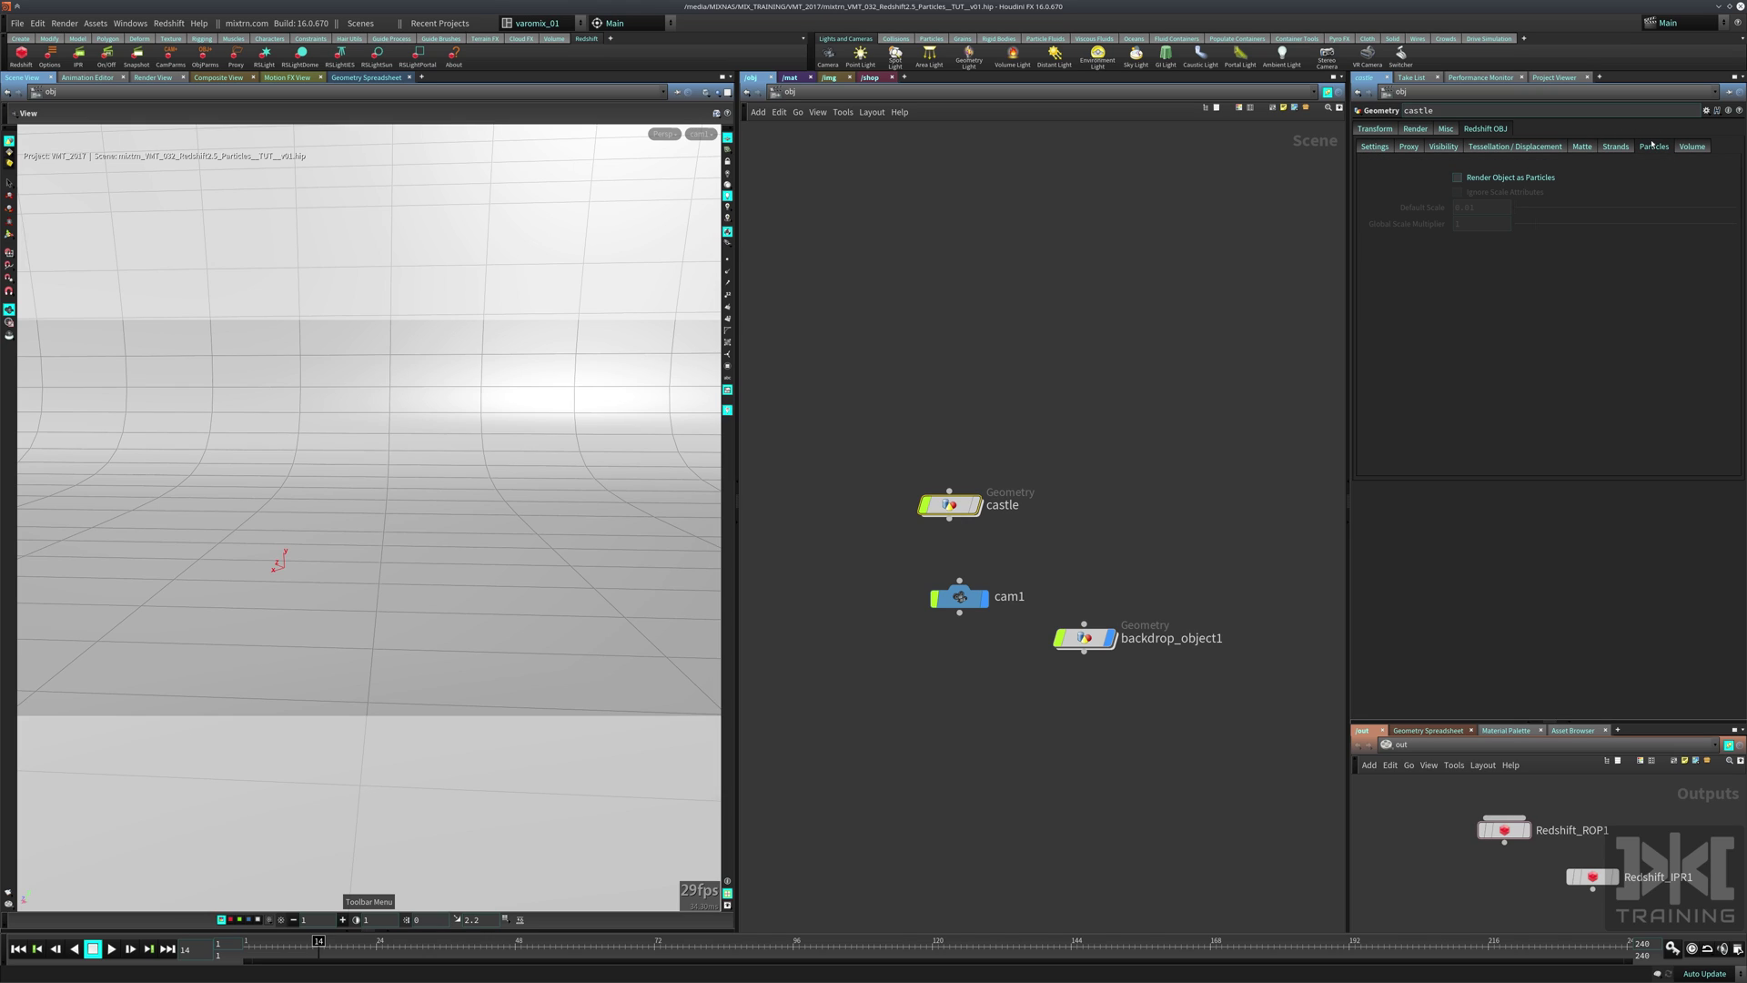
left_click(1498, 181)
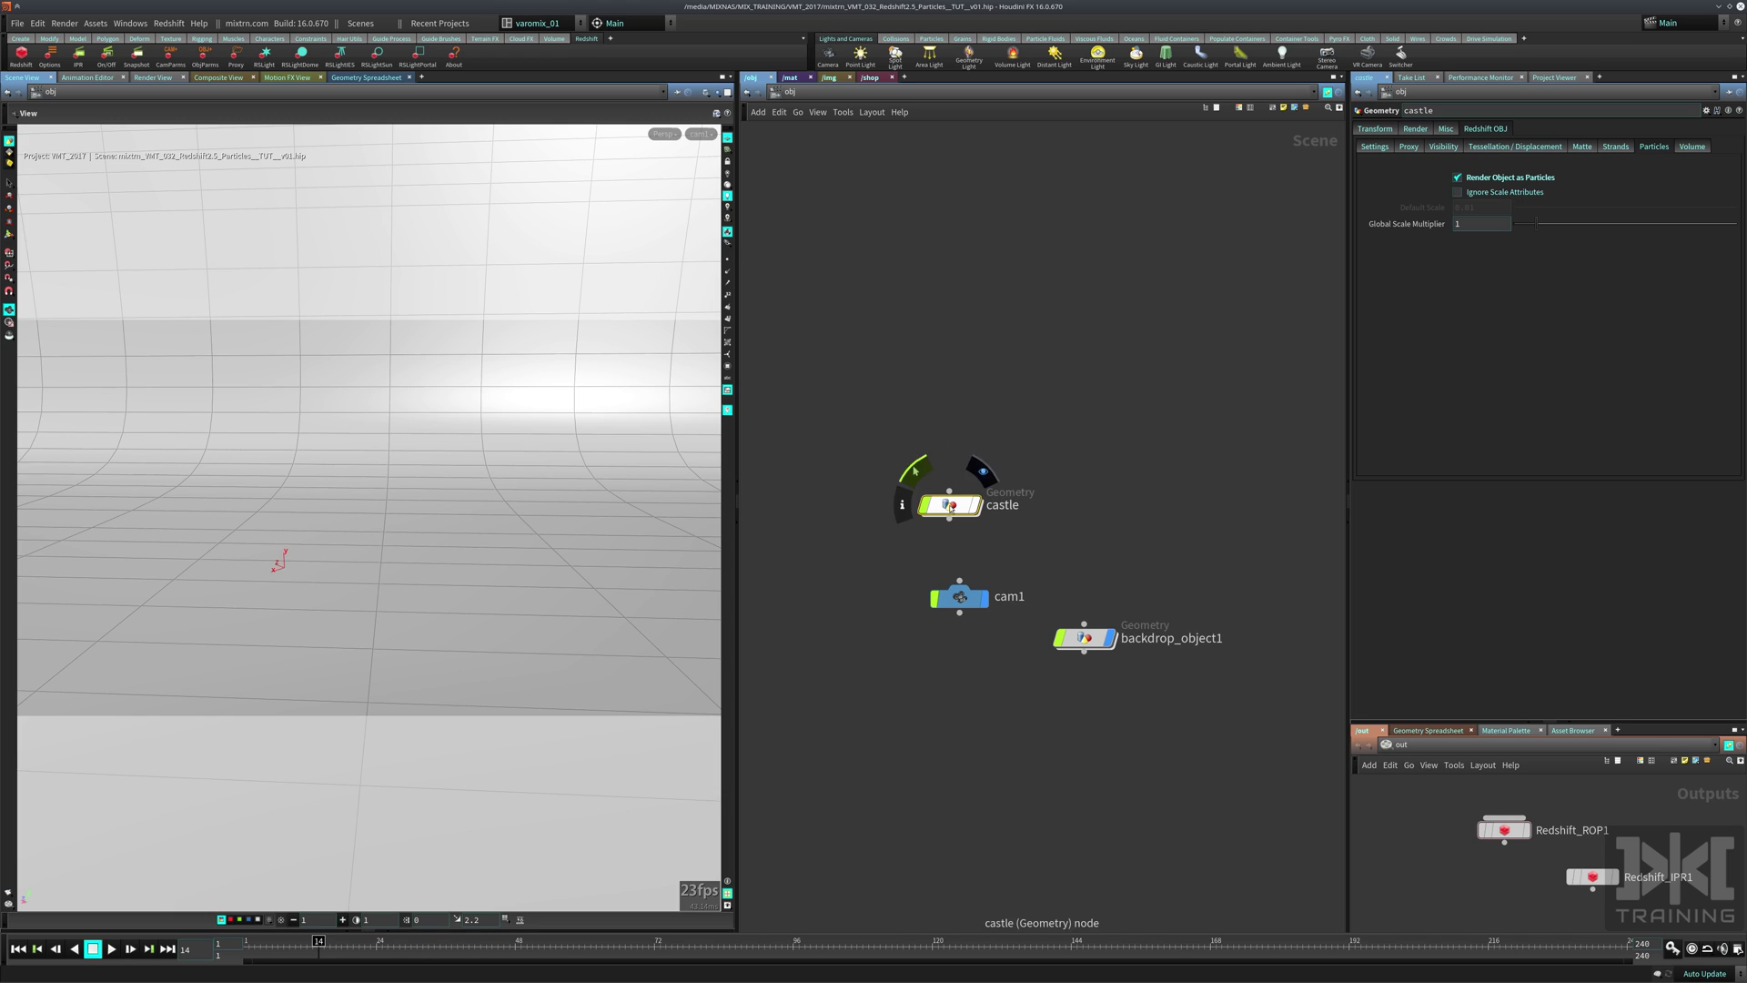
left_click_drag(951, 507, 962, 492)
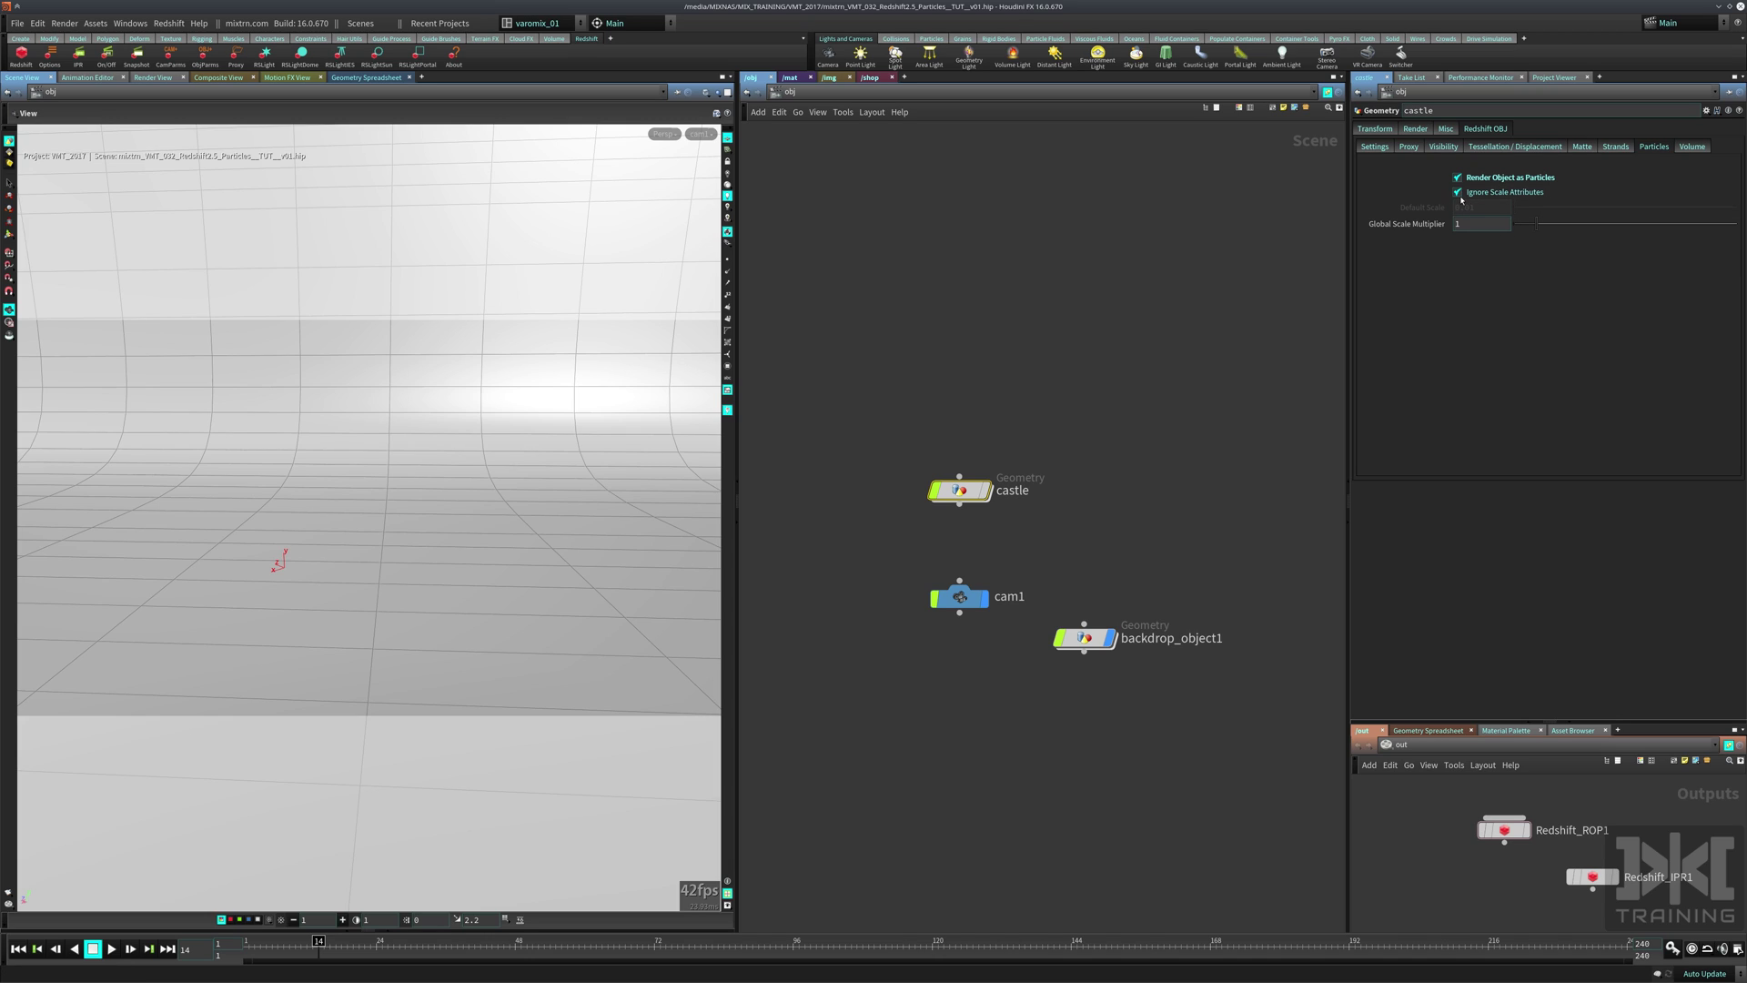
left_click(1459, 192)
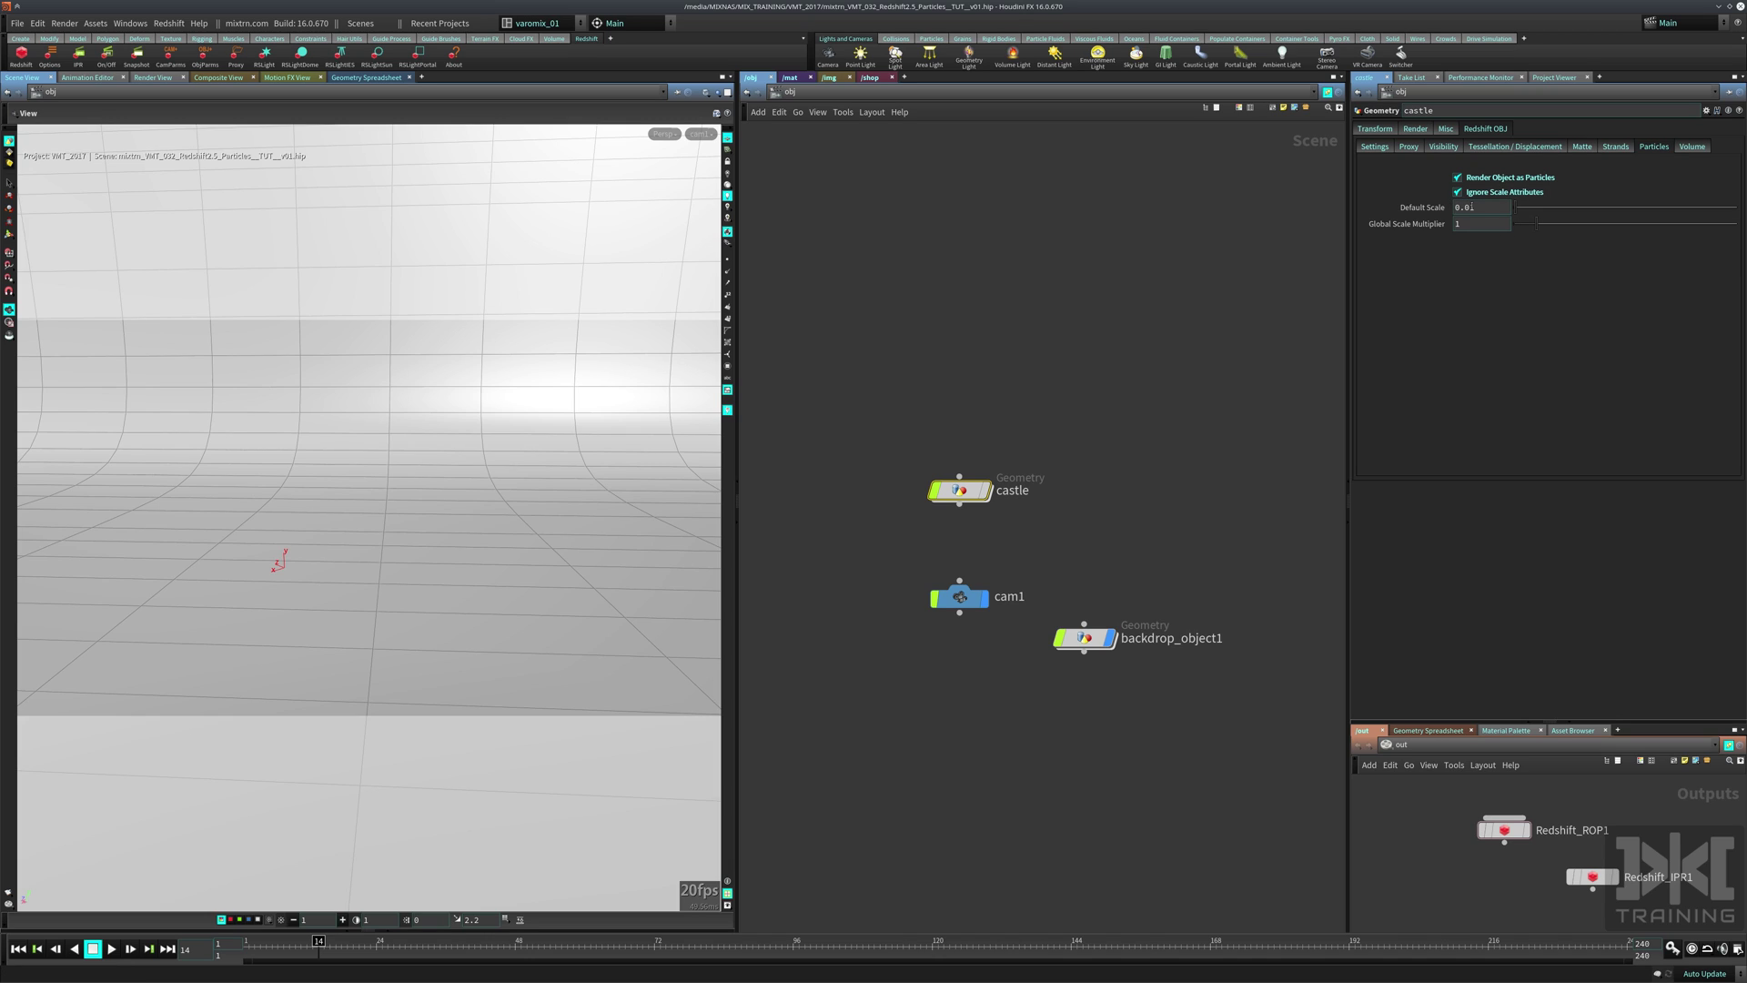
Check the cached file's points and attributes inside castle, save the scene, and select Redshift_ROP1.
double_click(961, 488)
middle_click(970, 480)
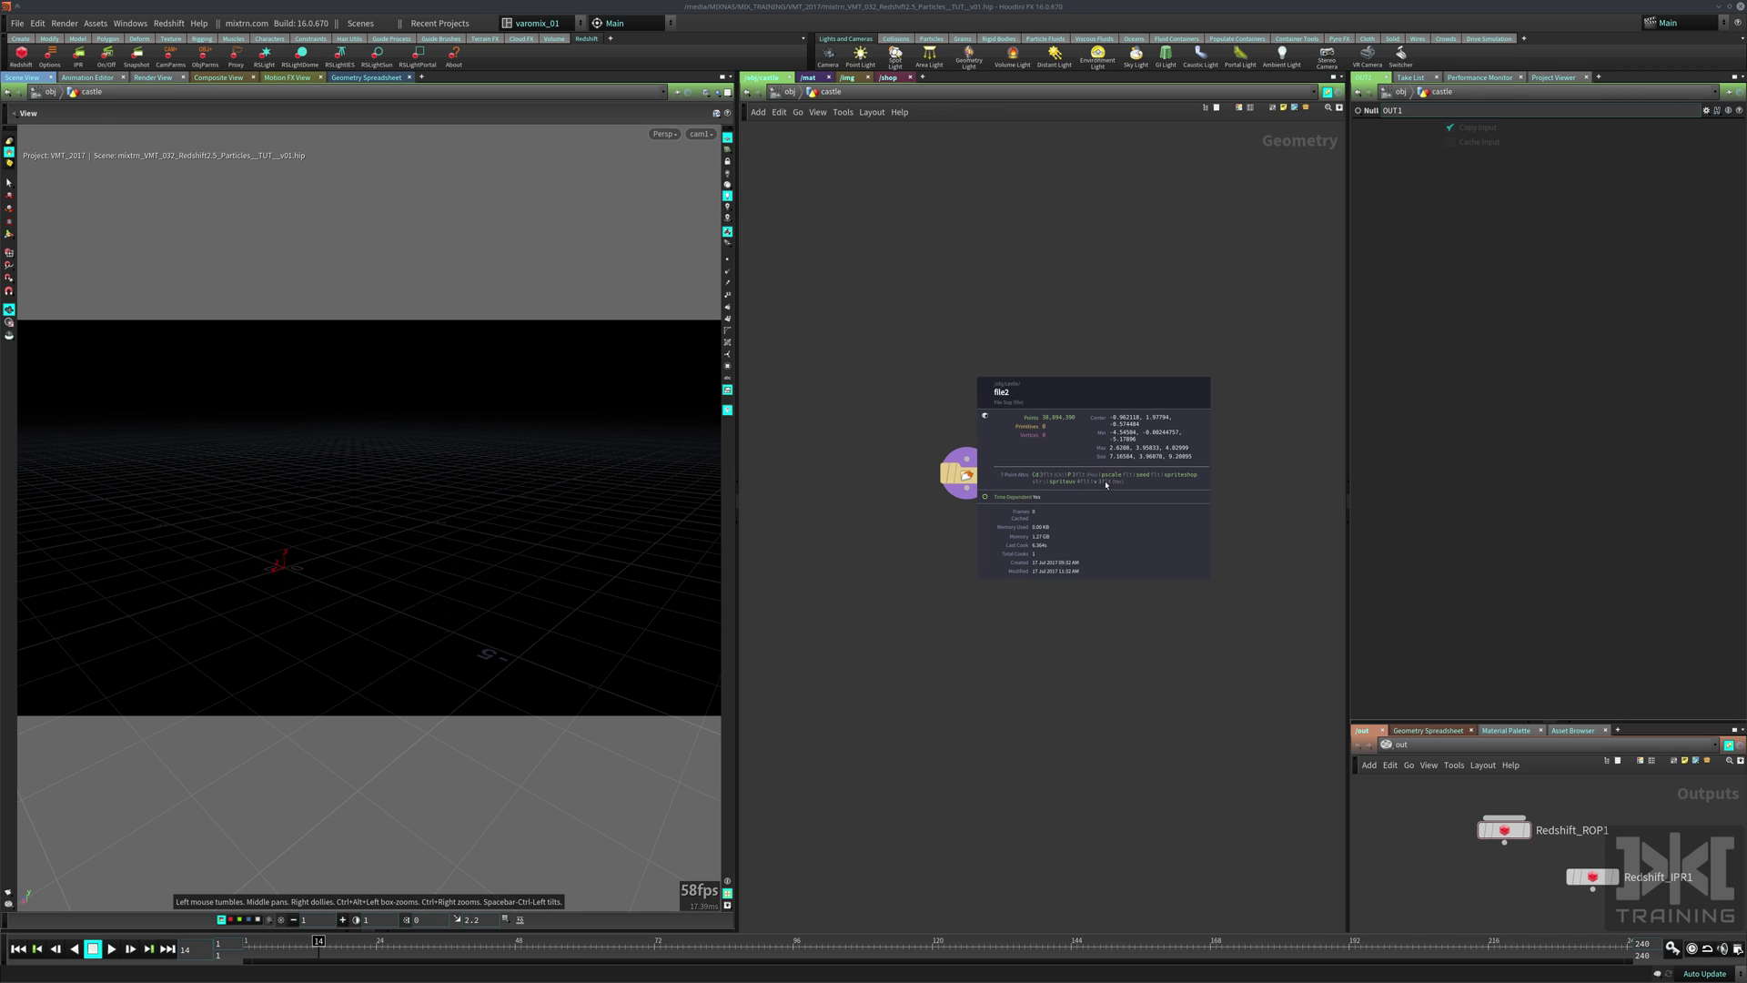
key("u")
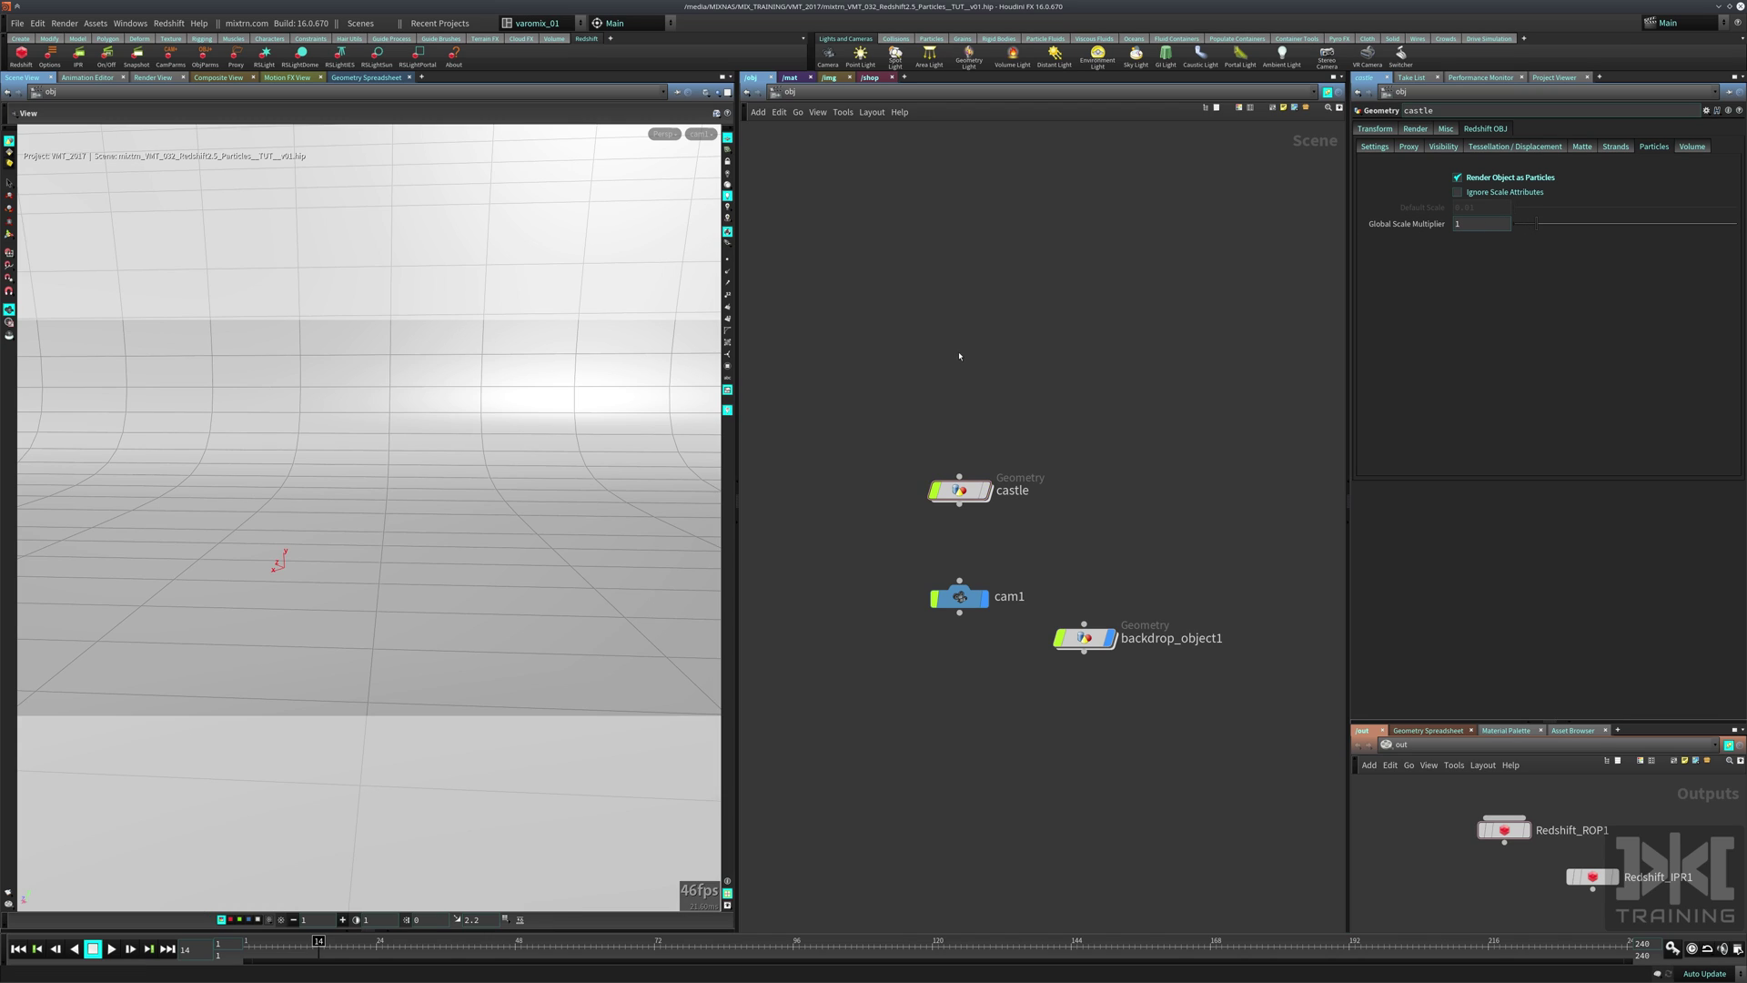
key("ctrl+s")
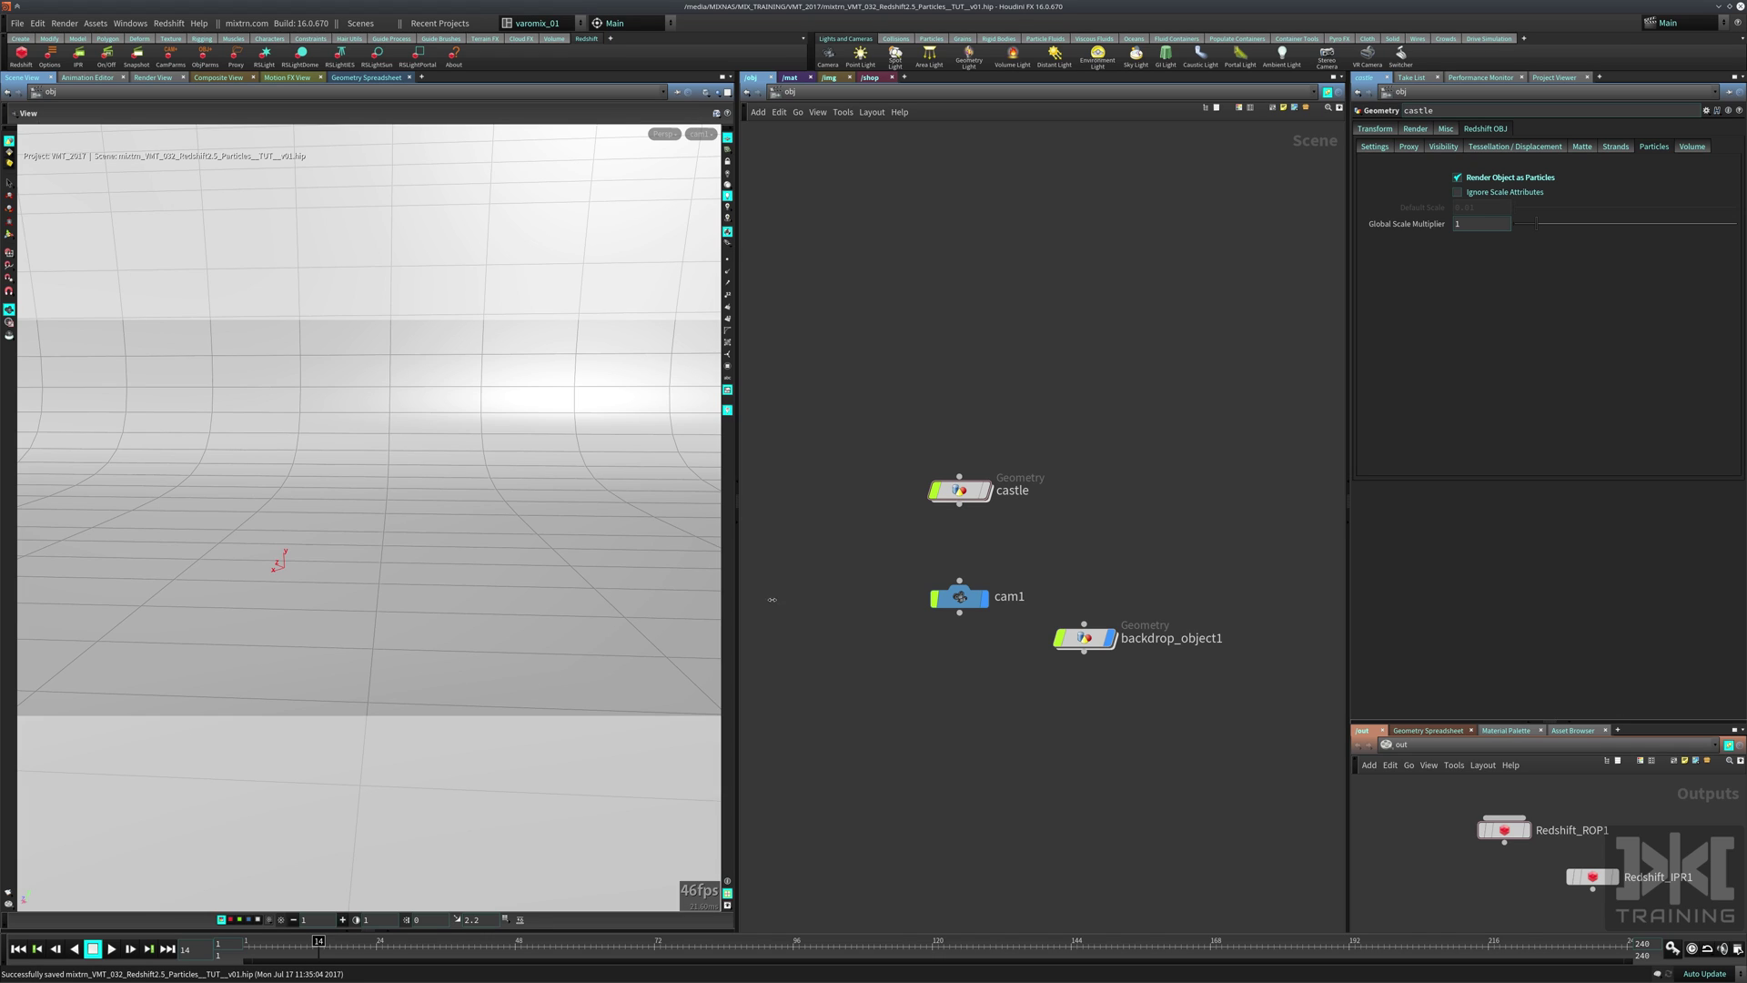
left_click(1504, 830)
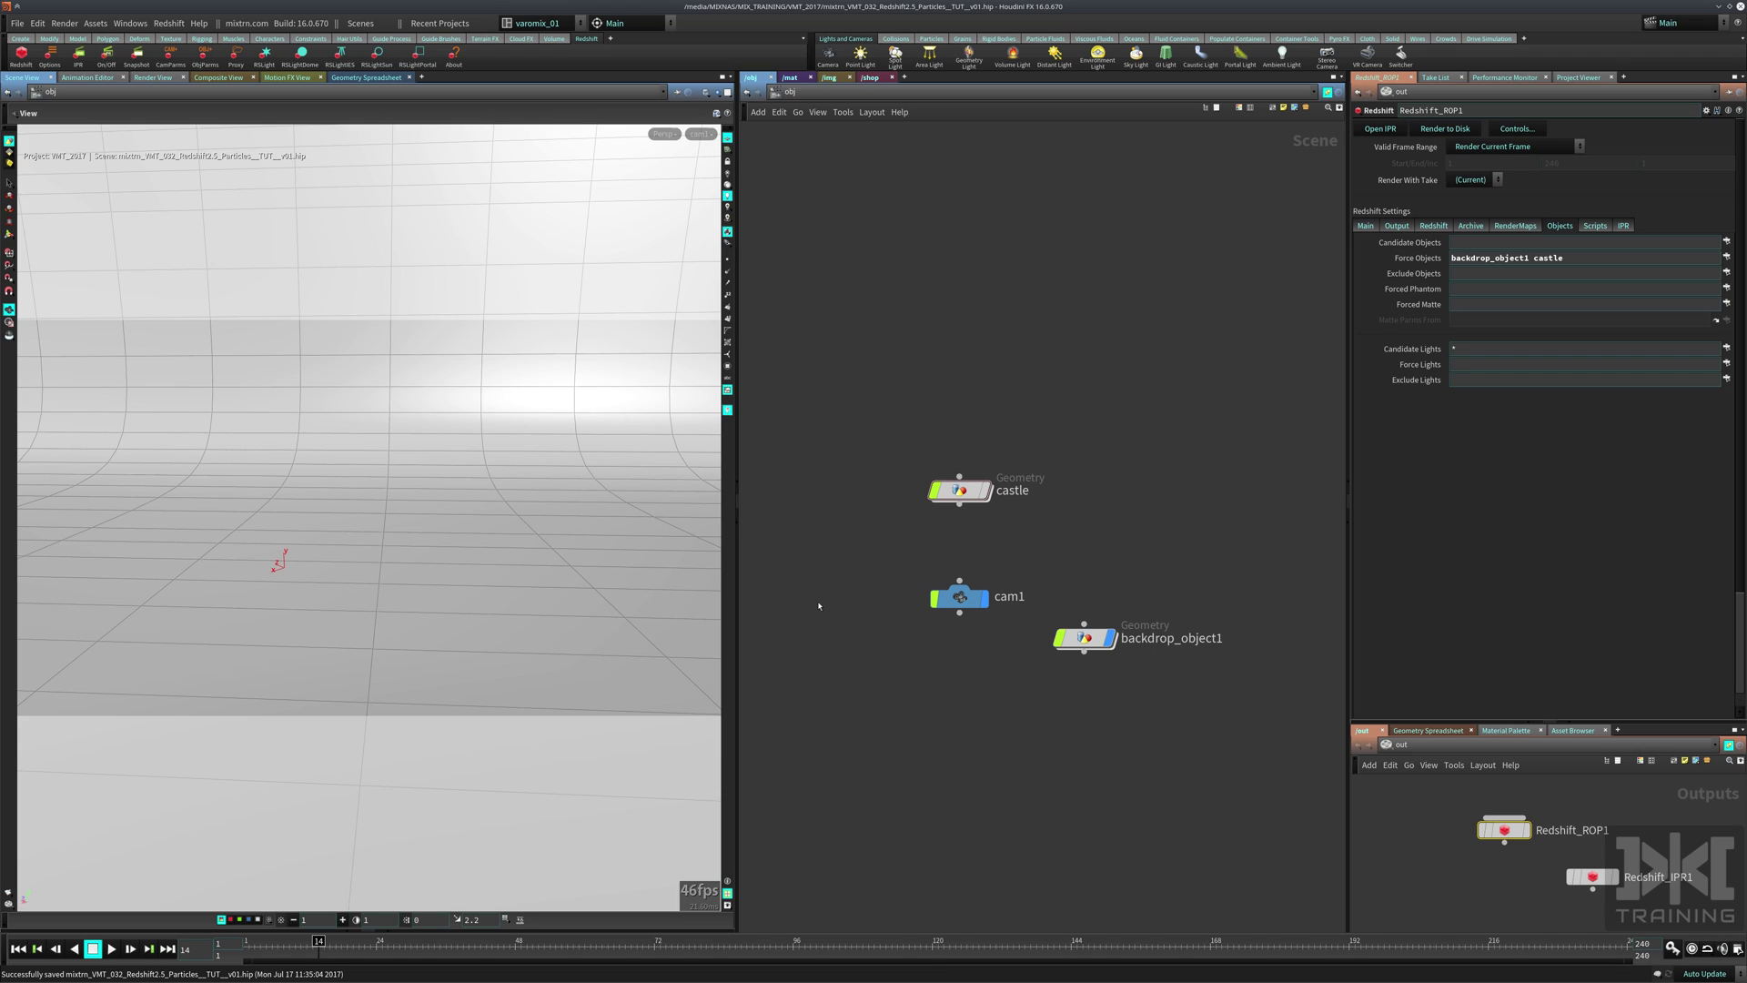
Render the frame to disk, then add dome light rslightdome1 and move it above the other nodes.
left_click(1443, 131)
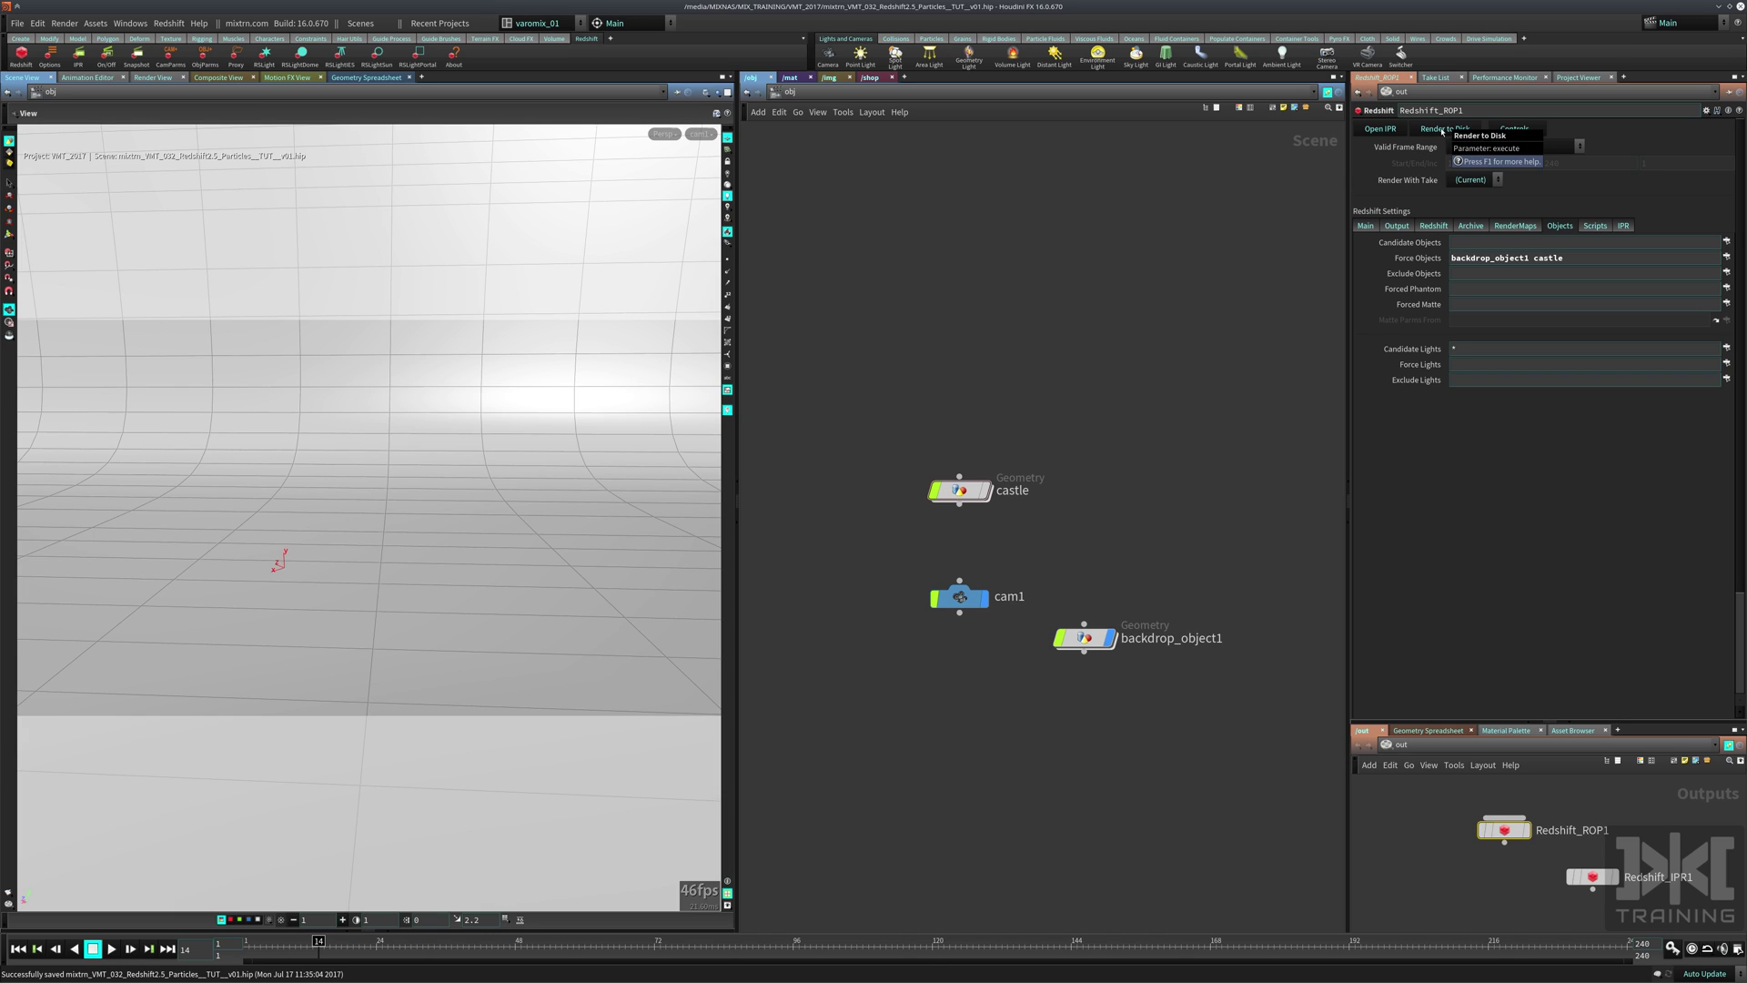
left_click(299, 63)
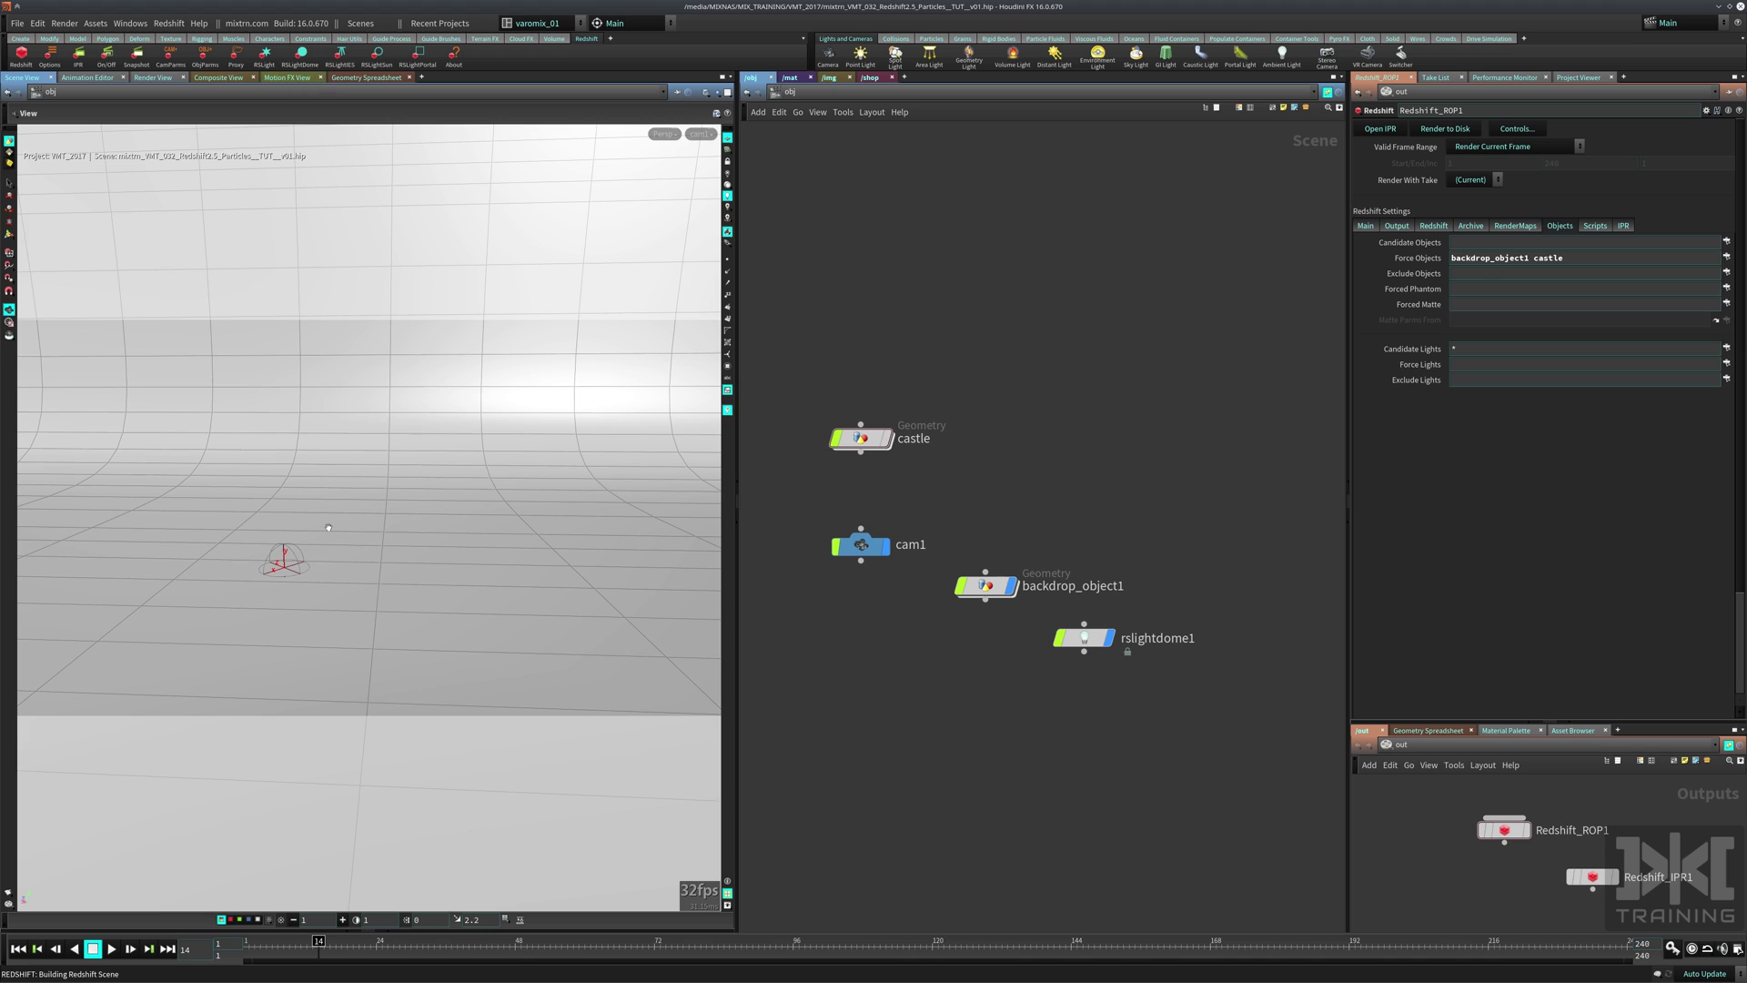
left_click_drag(1085, 637, 950, 266)
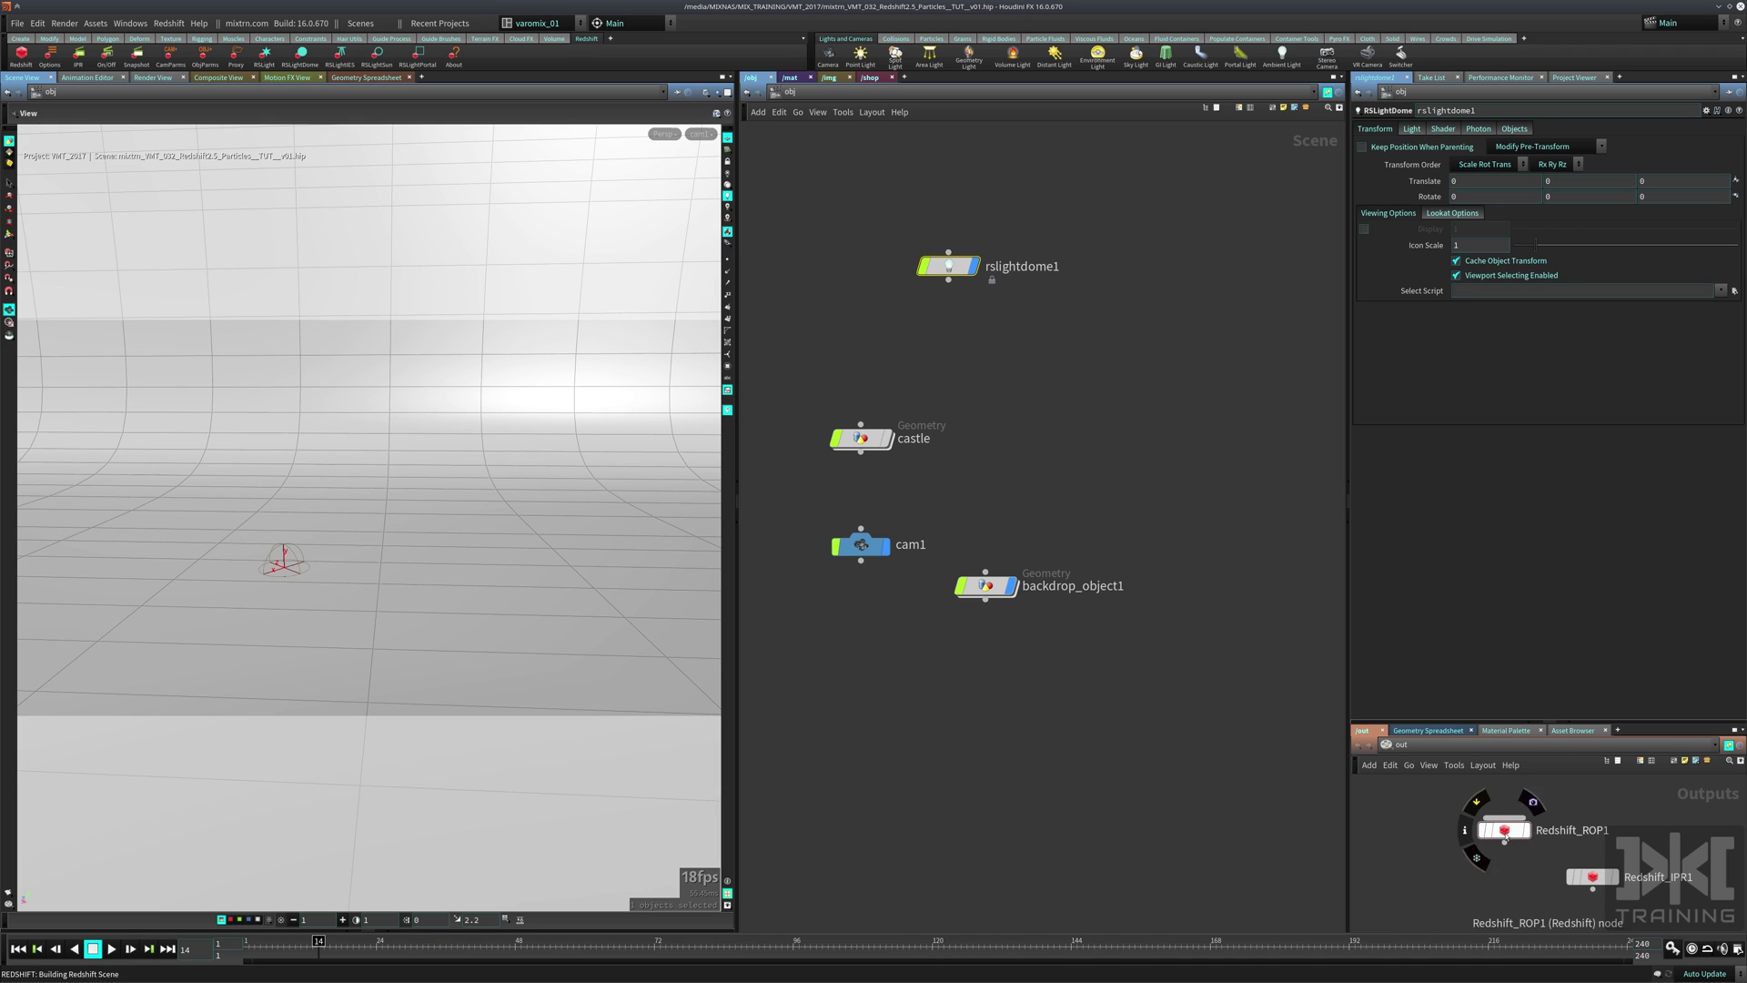
On Redshift_ROP1's Main tab, enable Override Camera Resolution with Resolution Scale 1/2.
left_click(1504, 830)
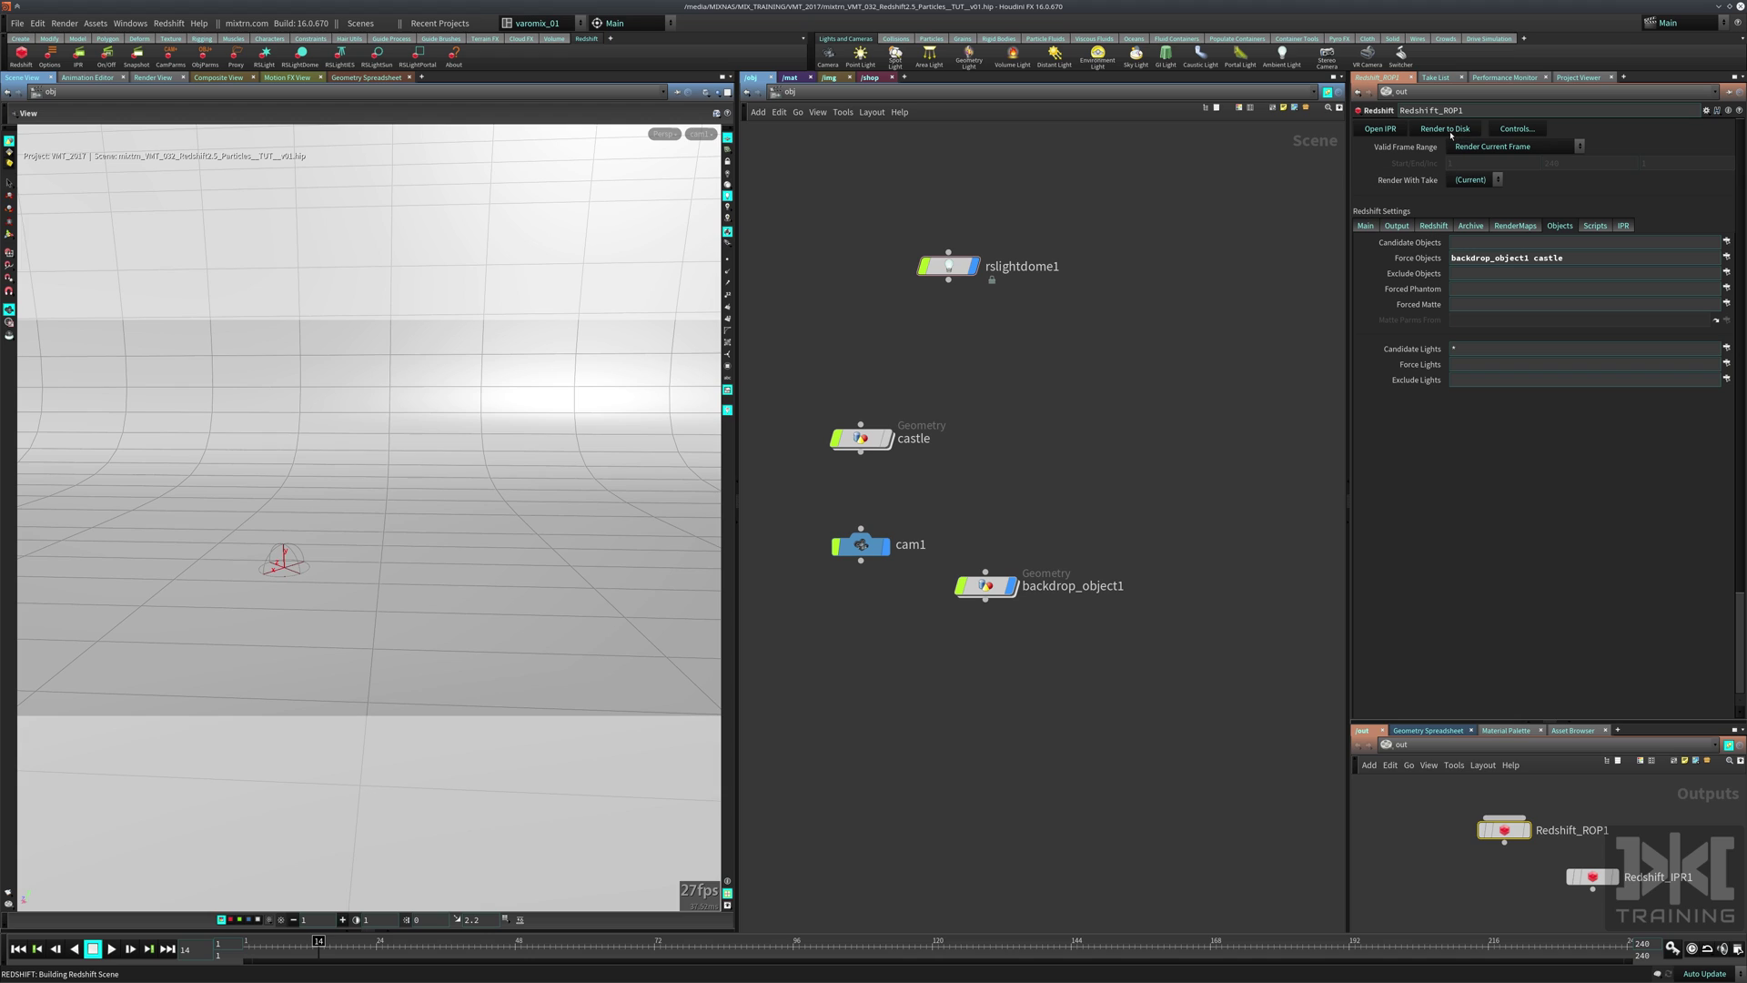
left_click(1397, 225)
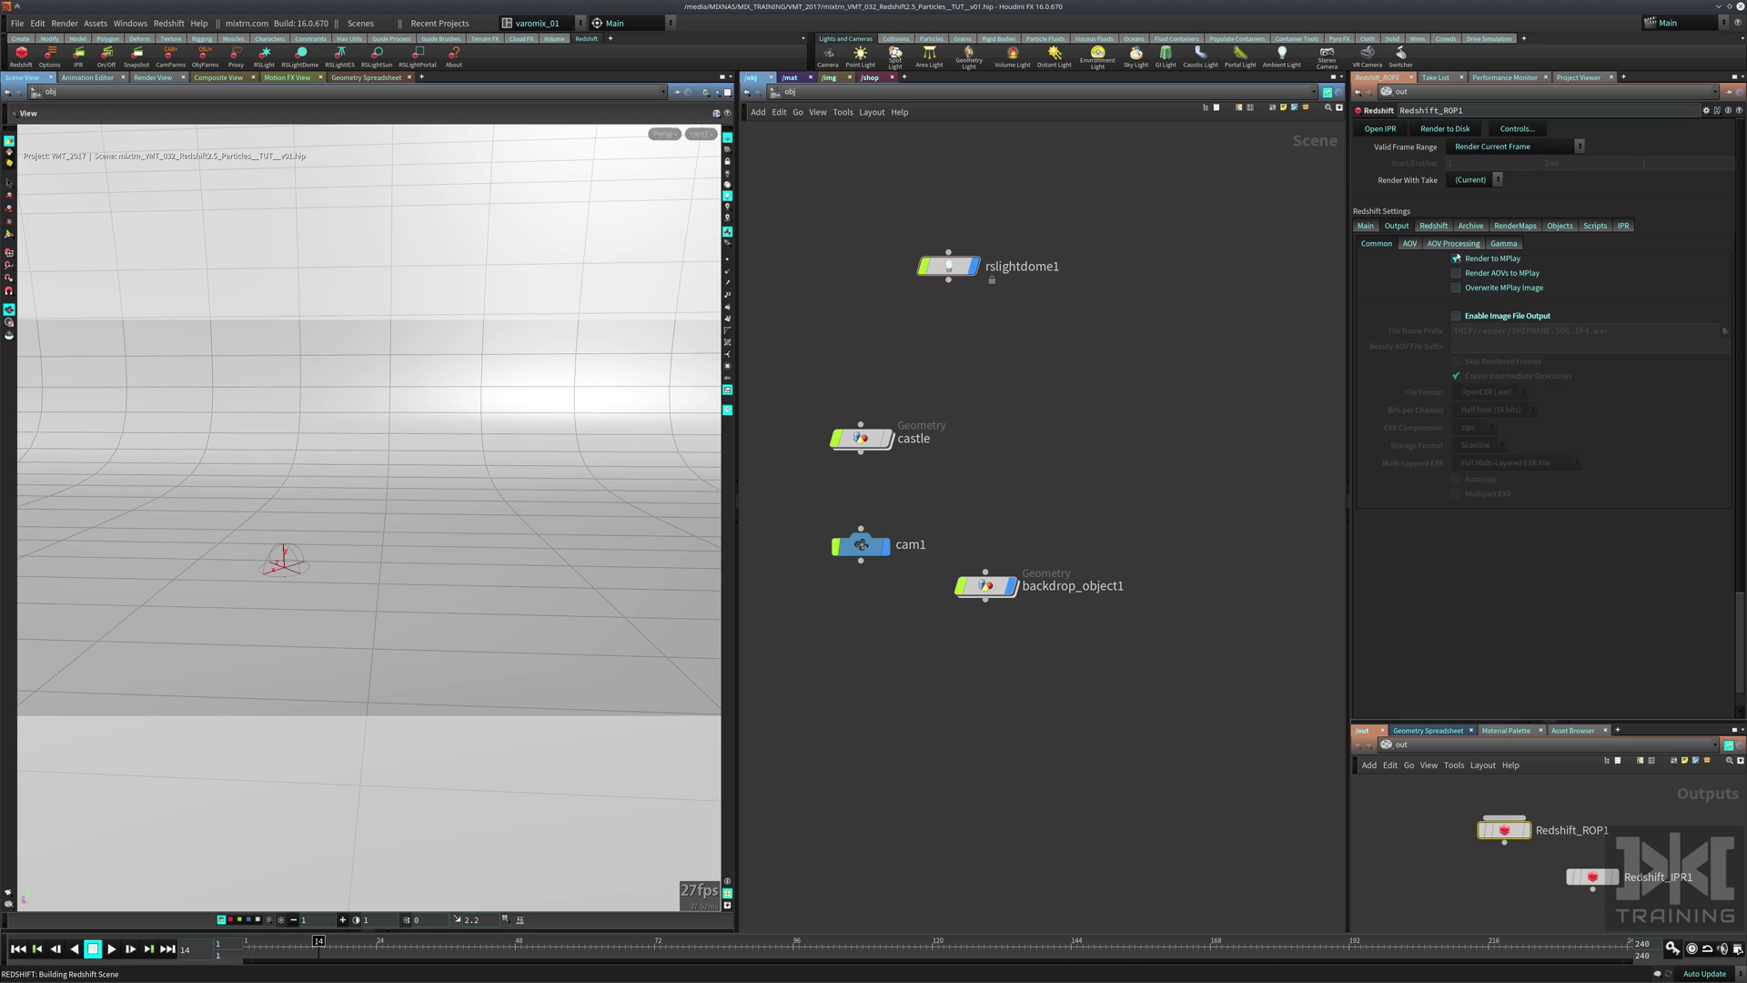
left_click(1365, 226)
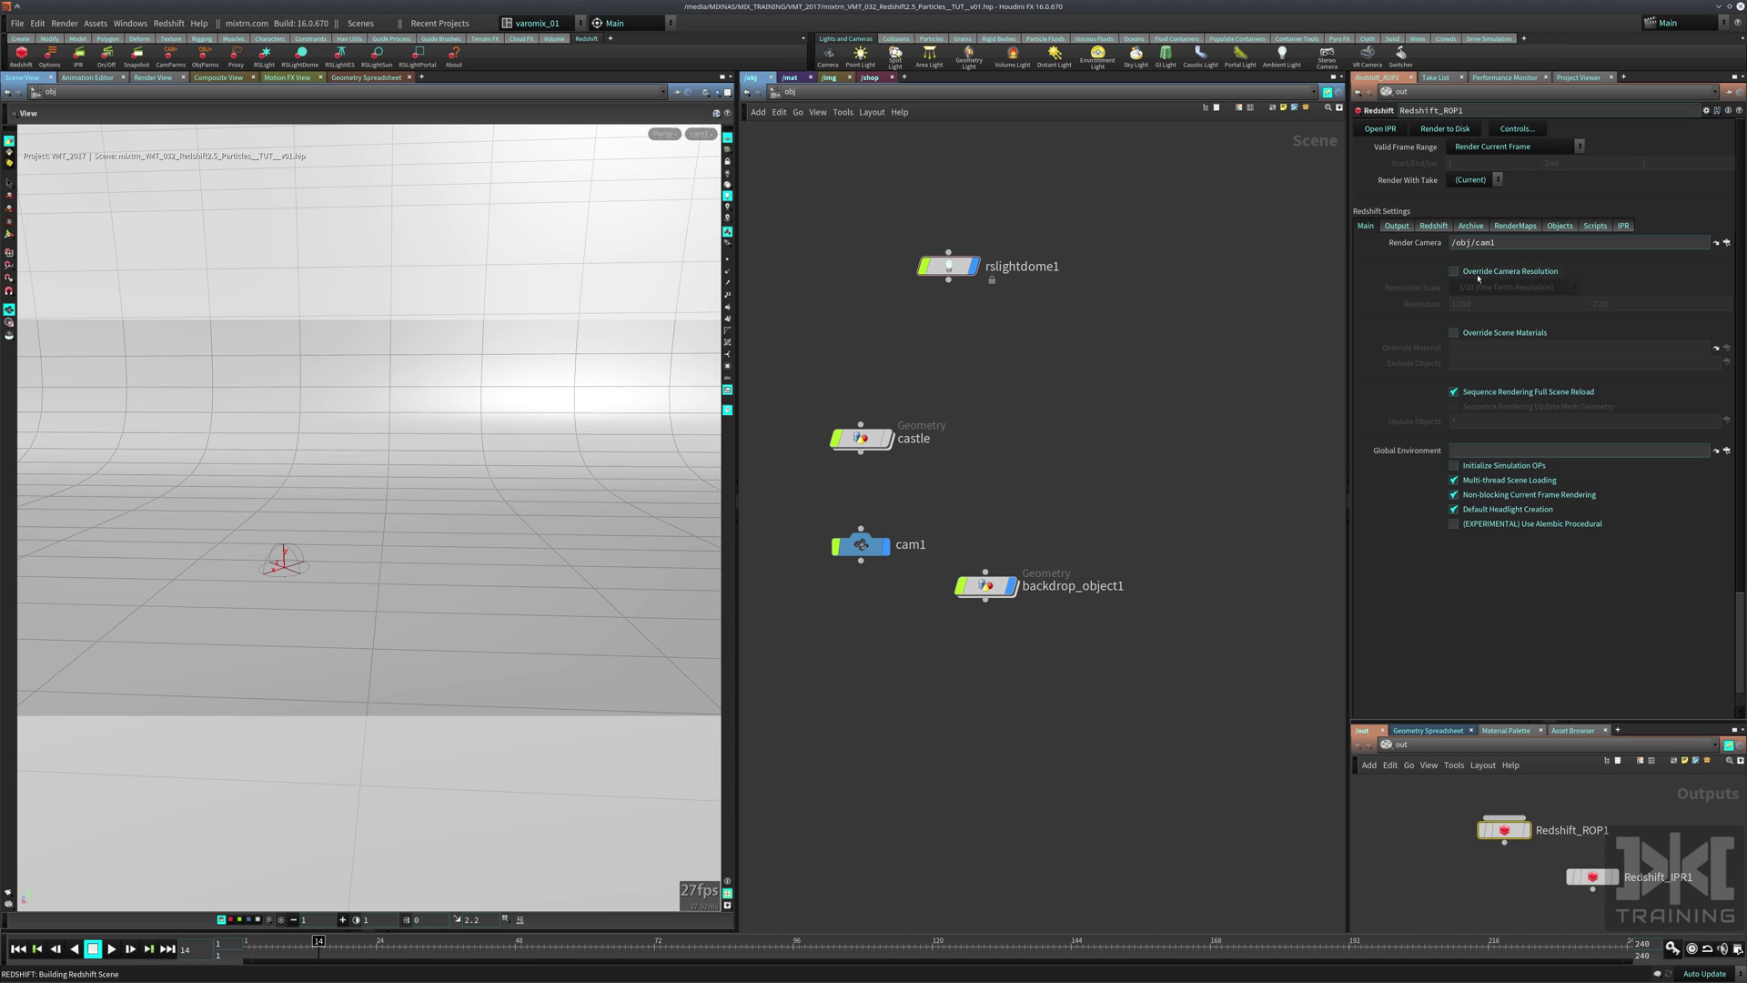
left_click(1455, 271)
left_click(1511, 286)
left_click(1511, 353)
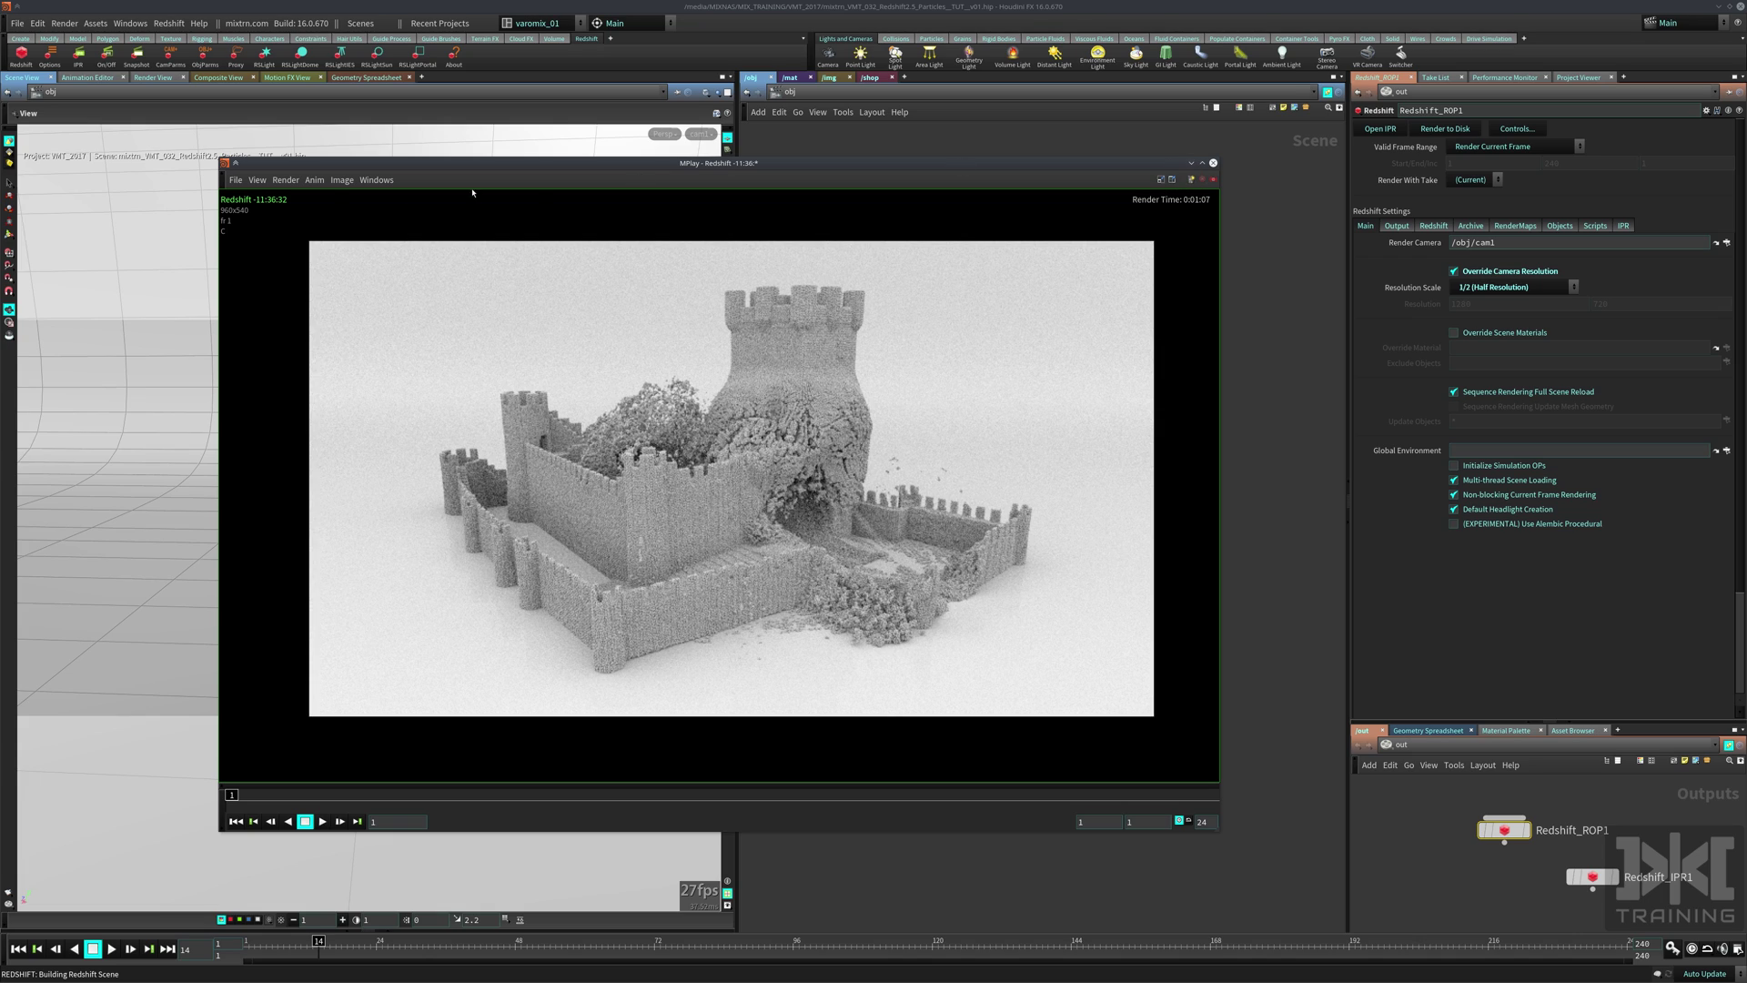
Minimize MPlay, switch the network pane to /mat, and give the panes more room.
left_click(1193, 163)
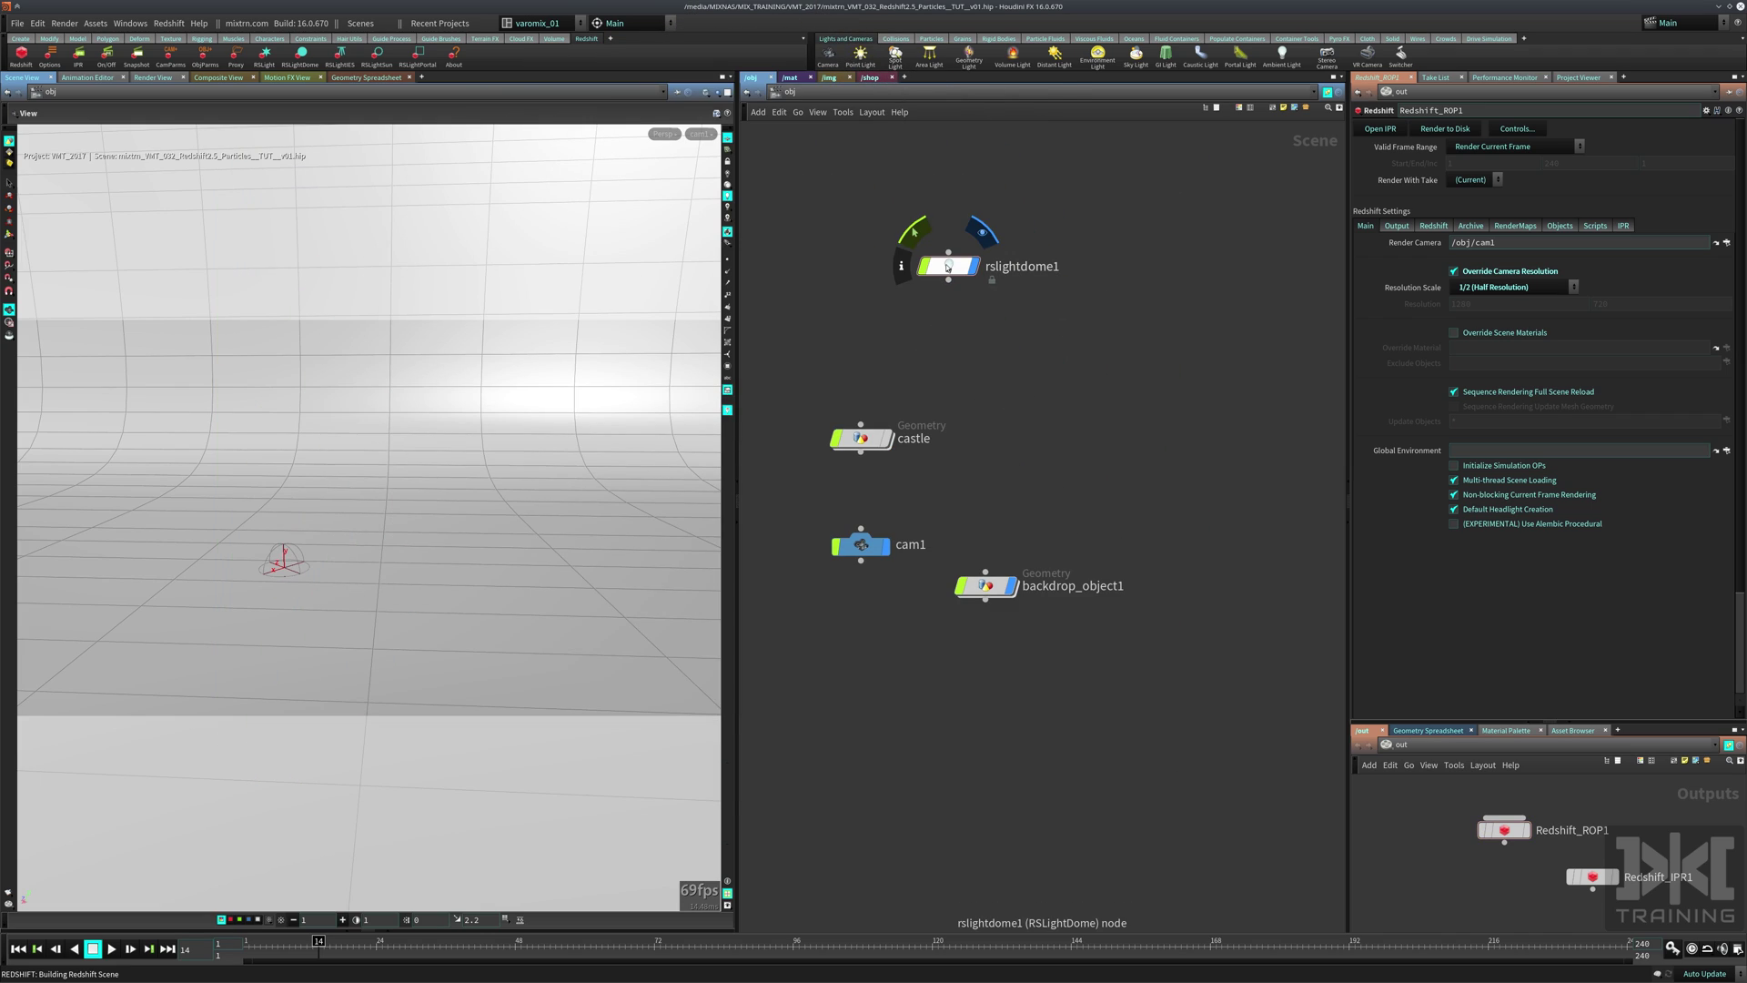
left_click(788, 80)
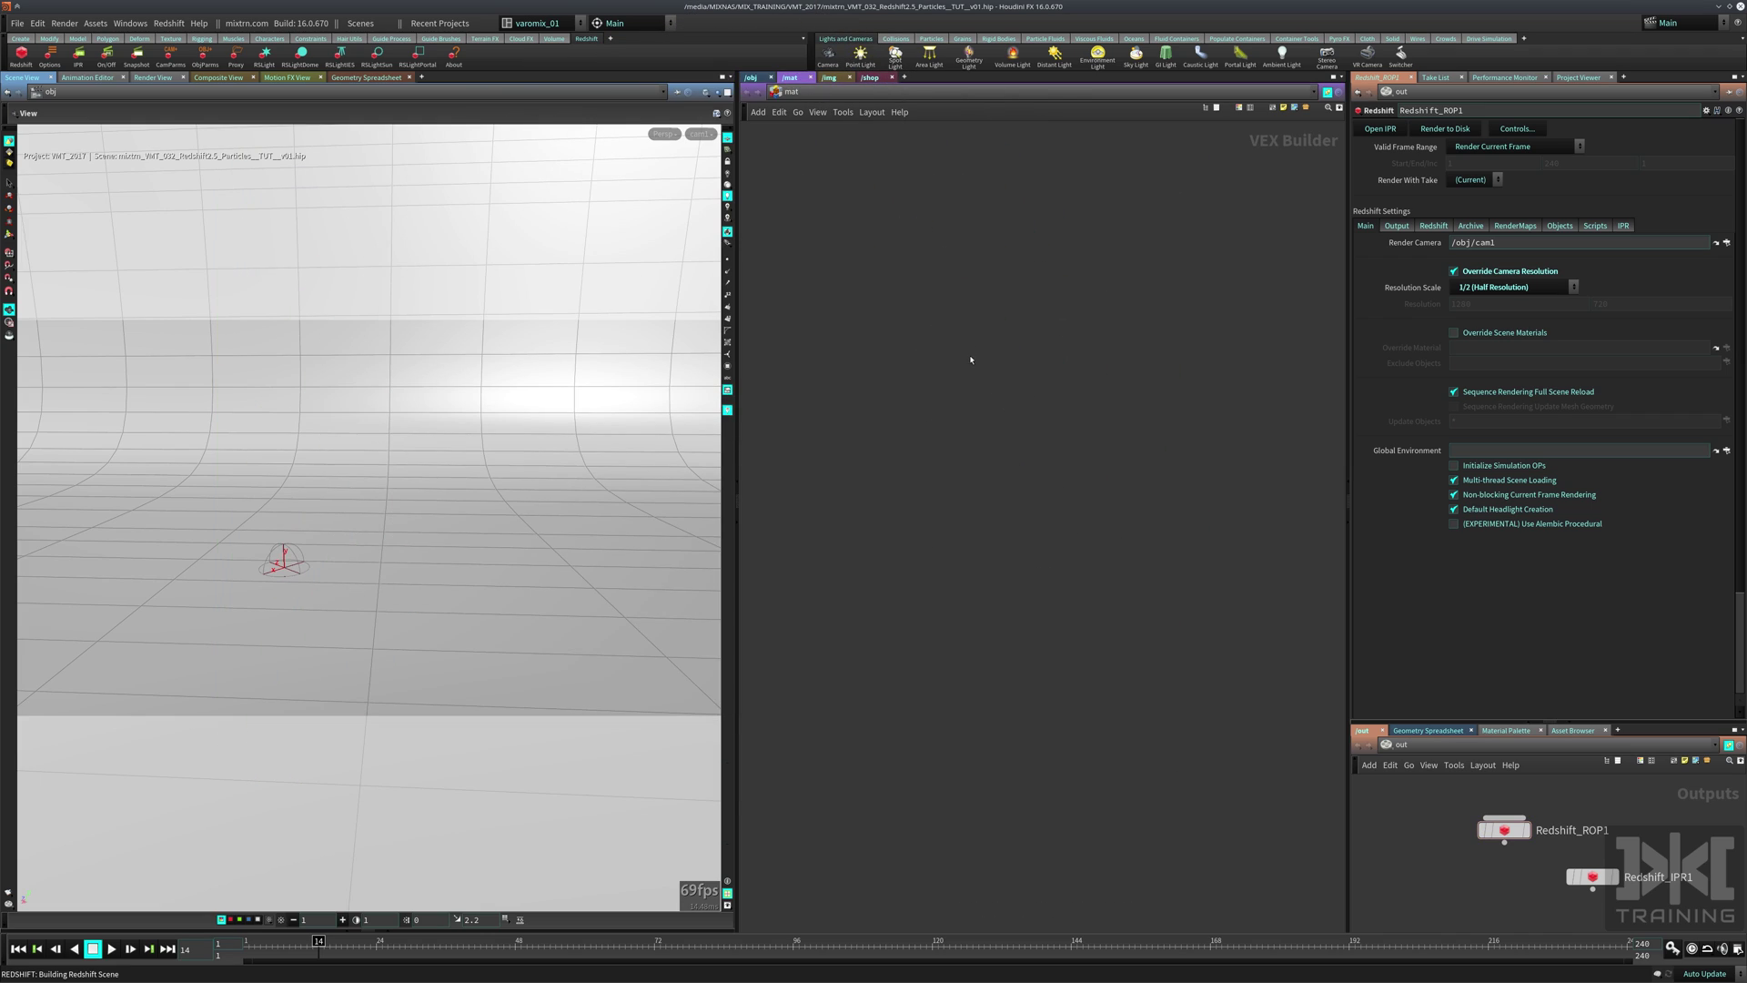
key("Tab")
key("Escape")
left_click(6, 50)
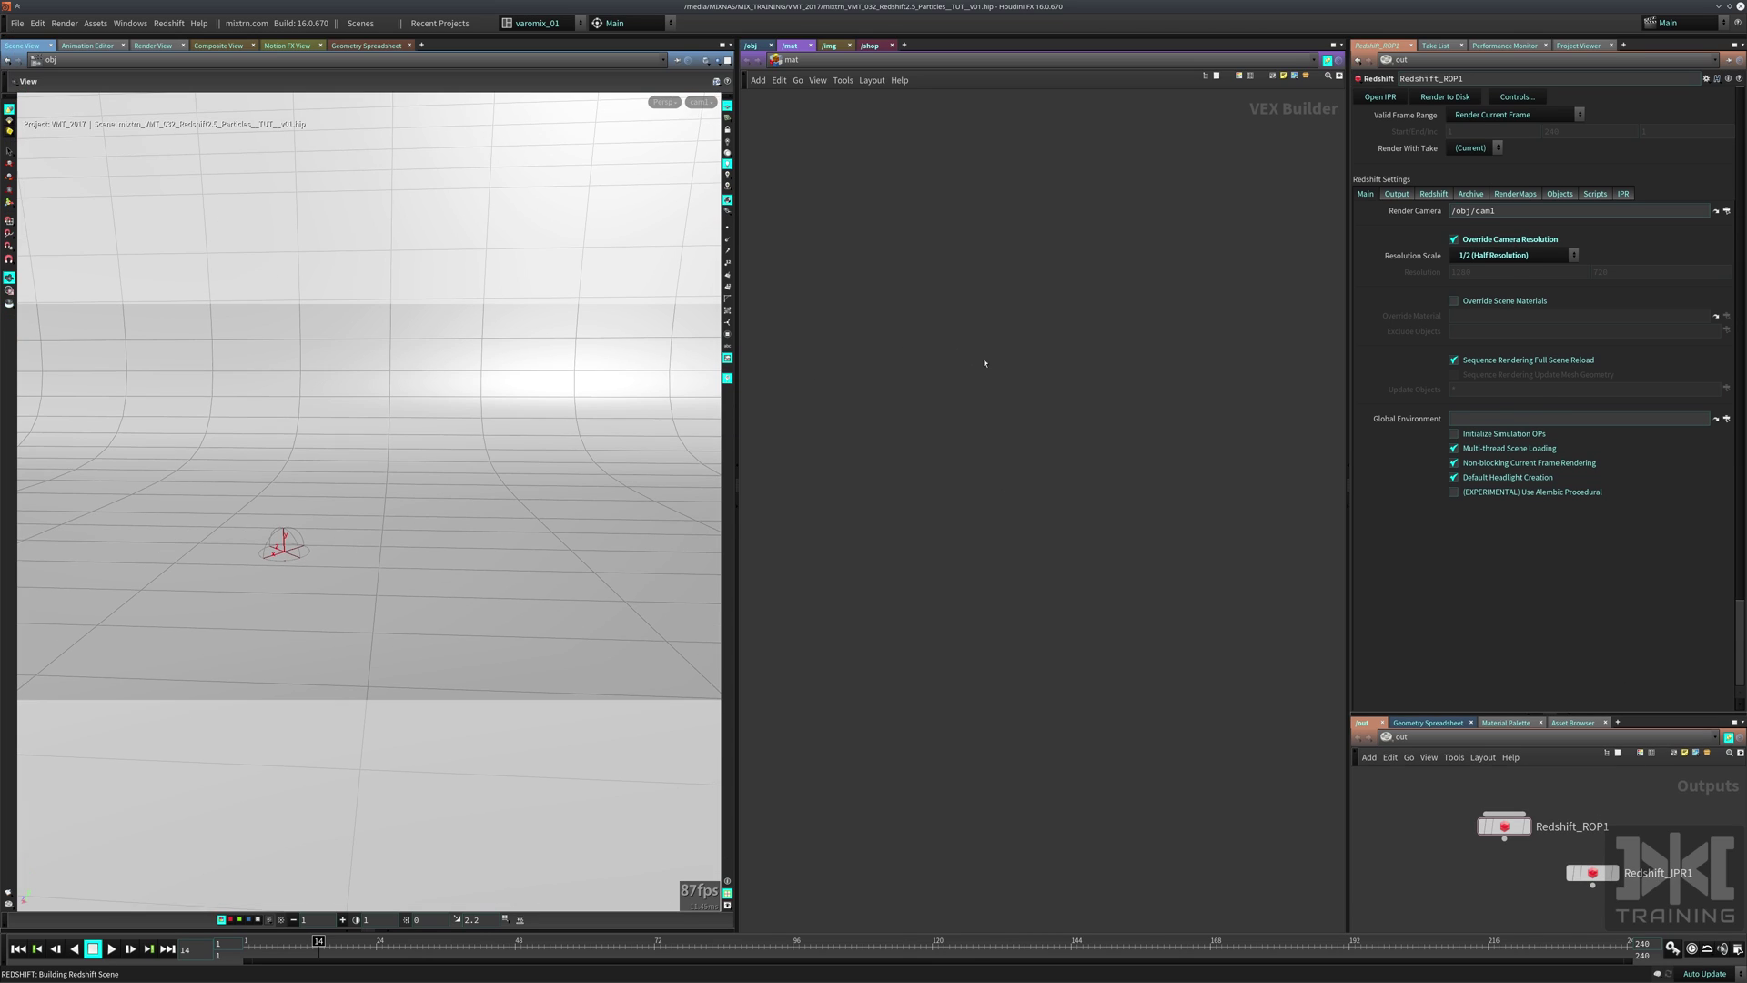
Add an RS Material node, Material1, set its flag, and move it up and right.
key("Tab")
type("redshift")
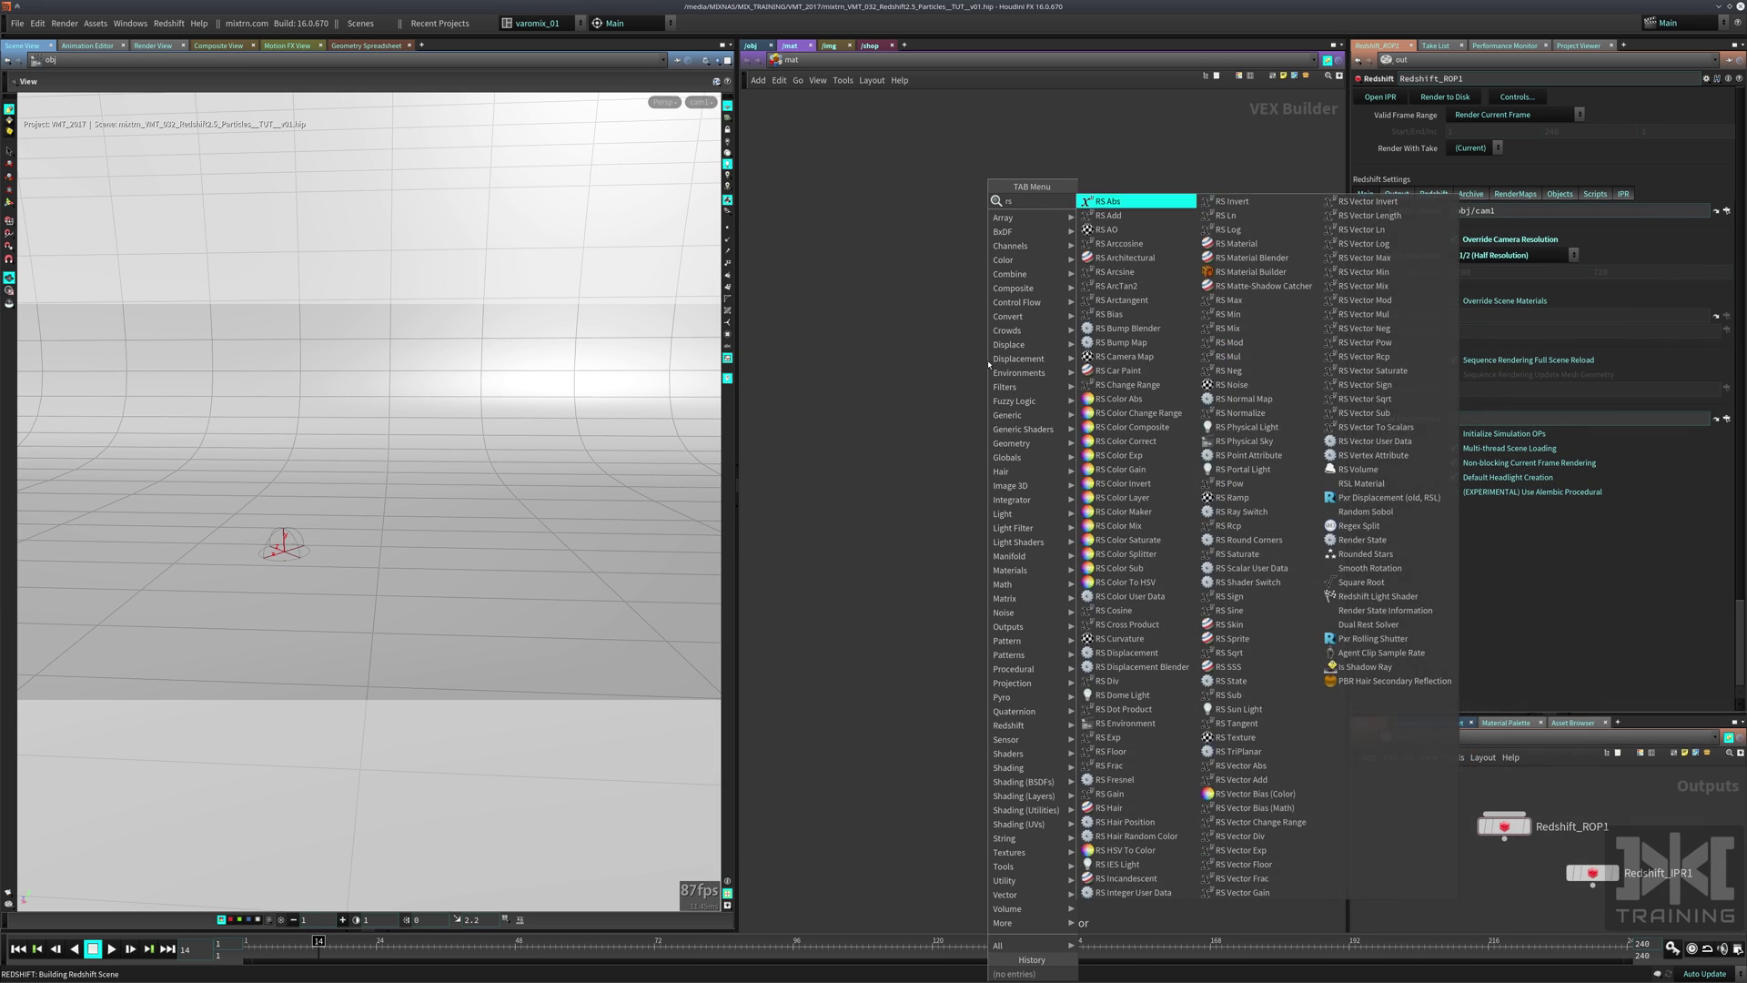
key("Return")
left_click(984, 337)
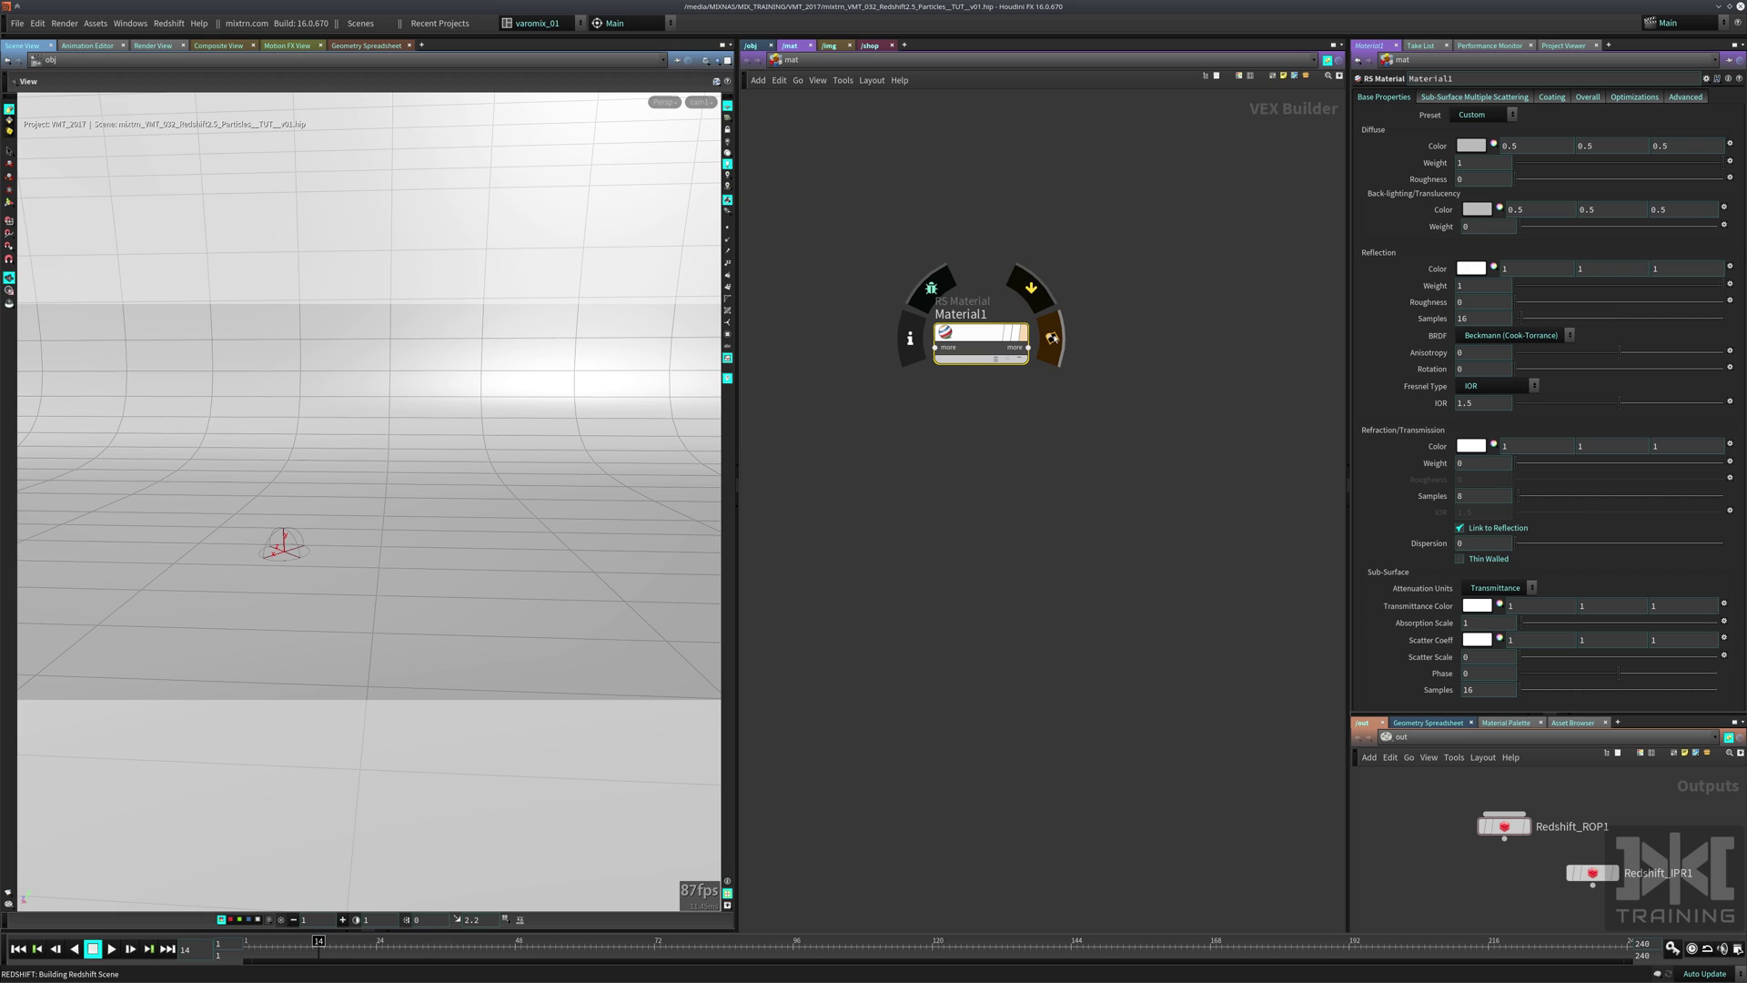
left_click(1052, 338)
middle_click_drag(1023, 374, 1099, 345)
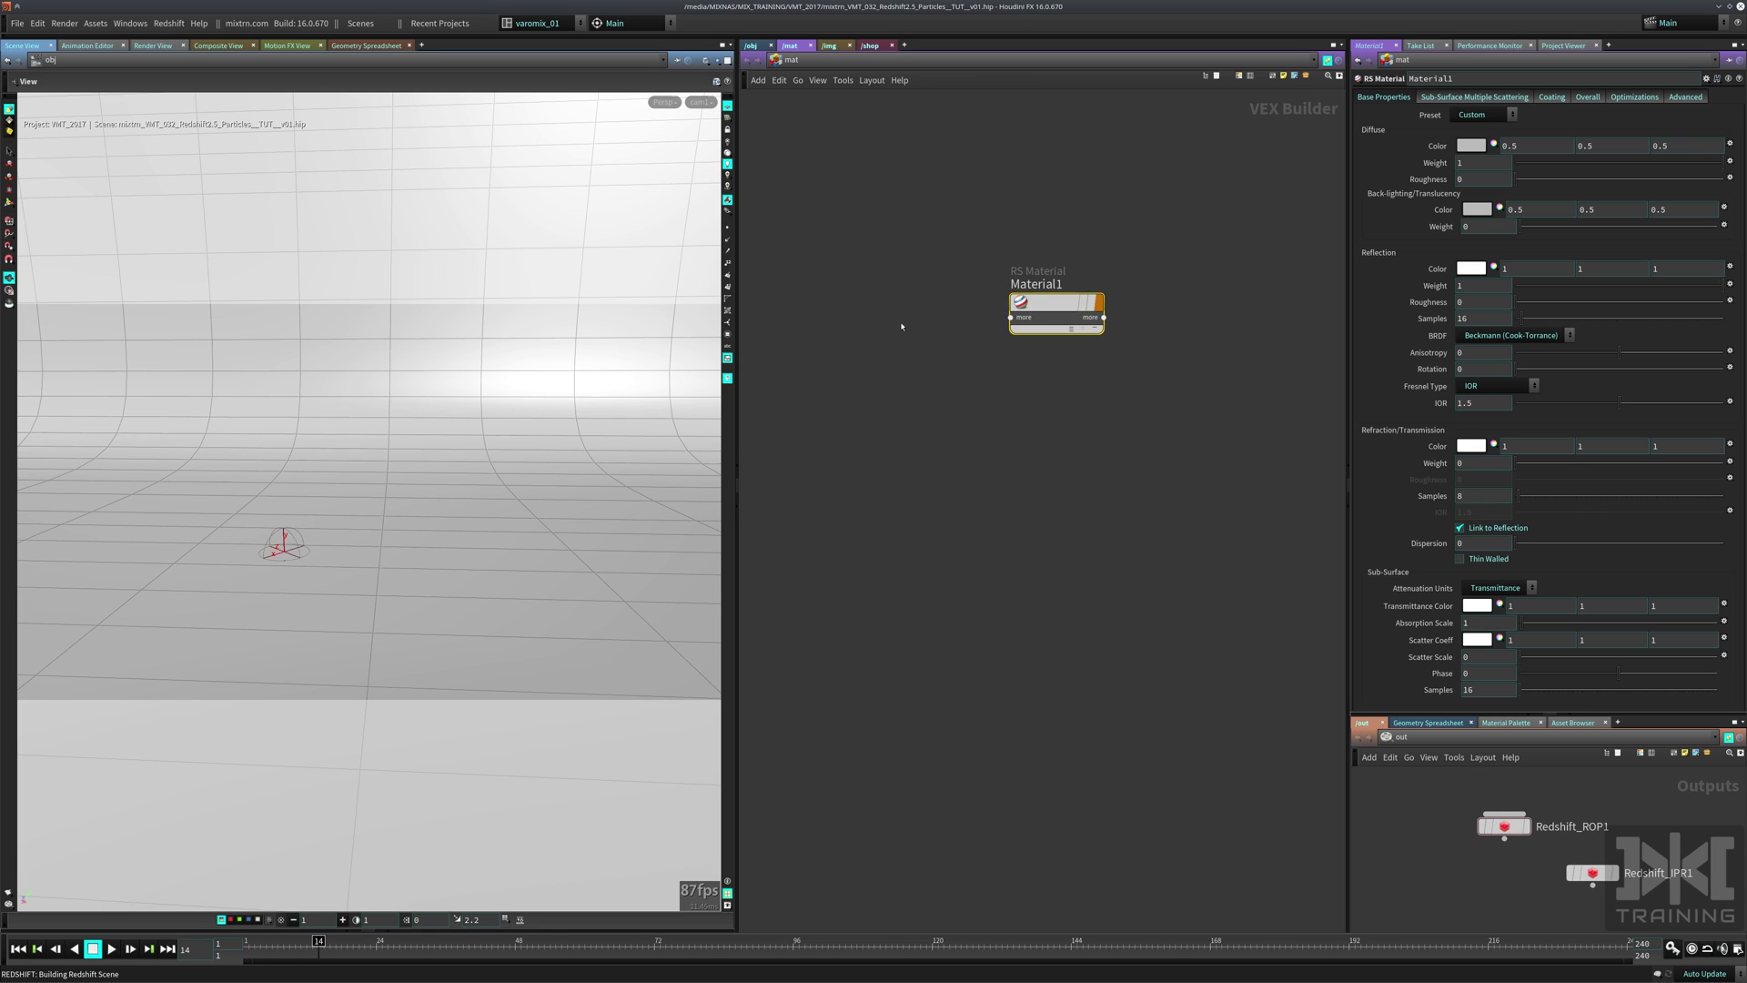
Add an RS Color User Data node with its attribute name set to Cd.
key("Tab")
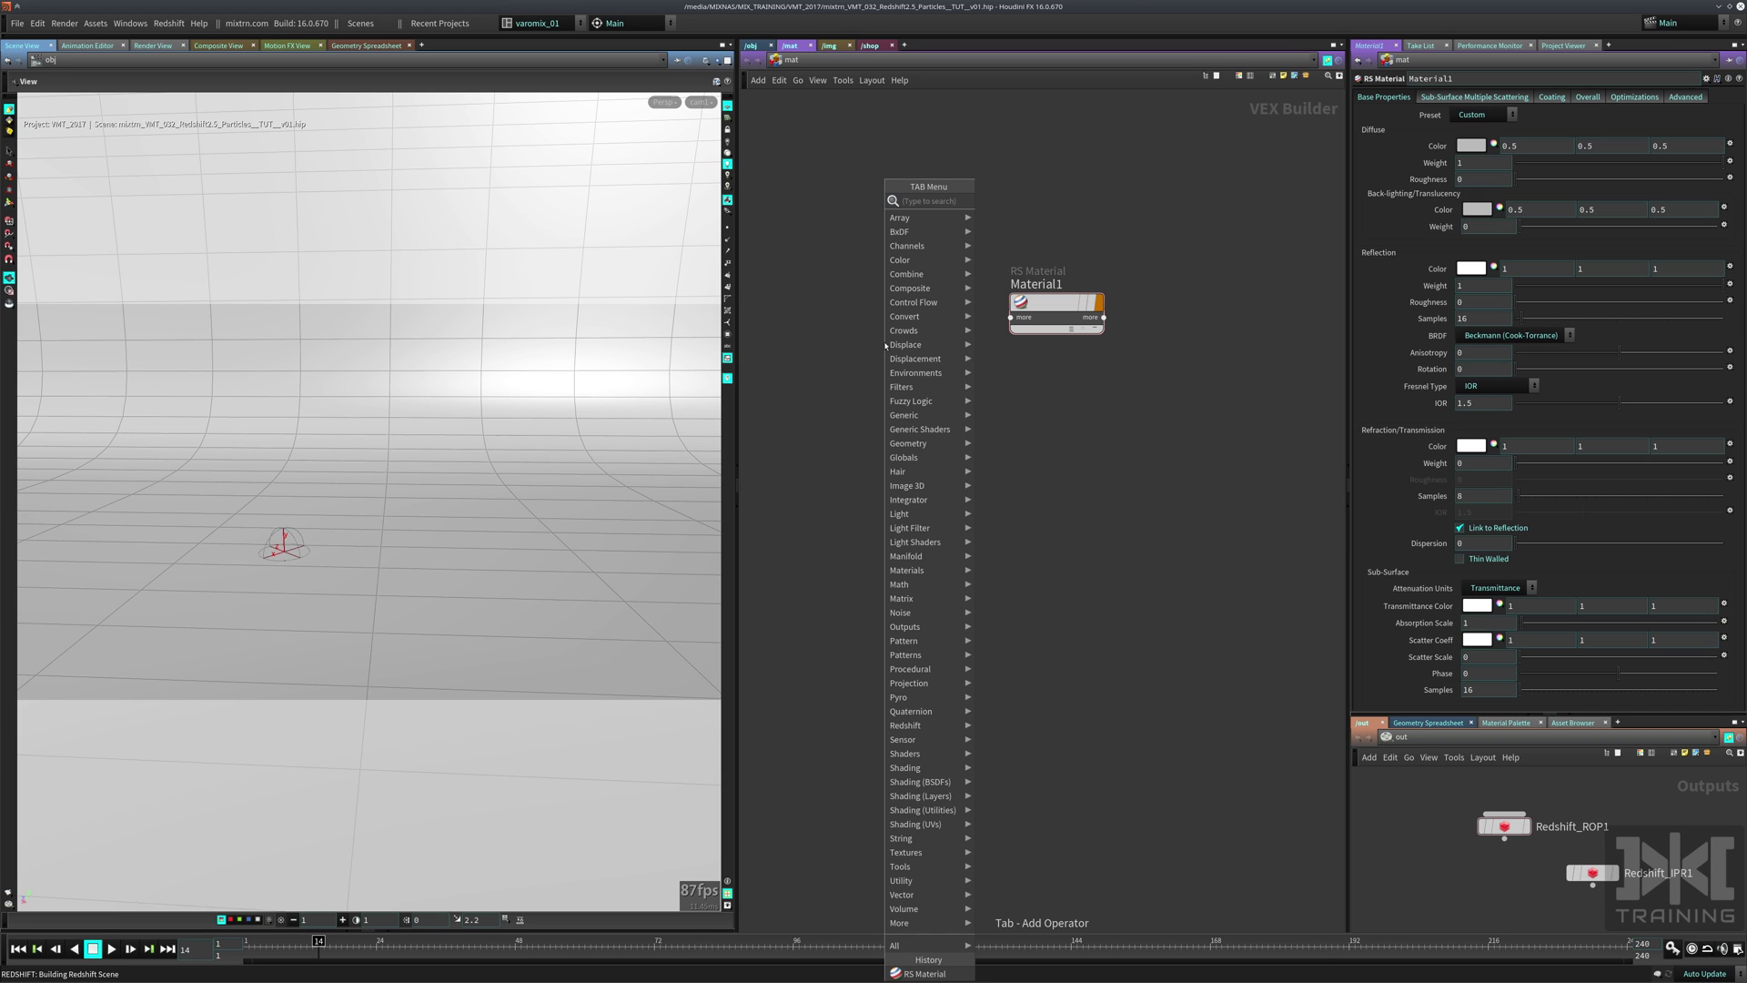
type("rs col")
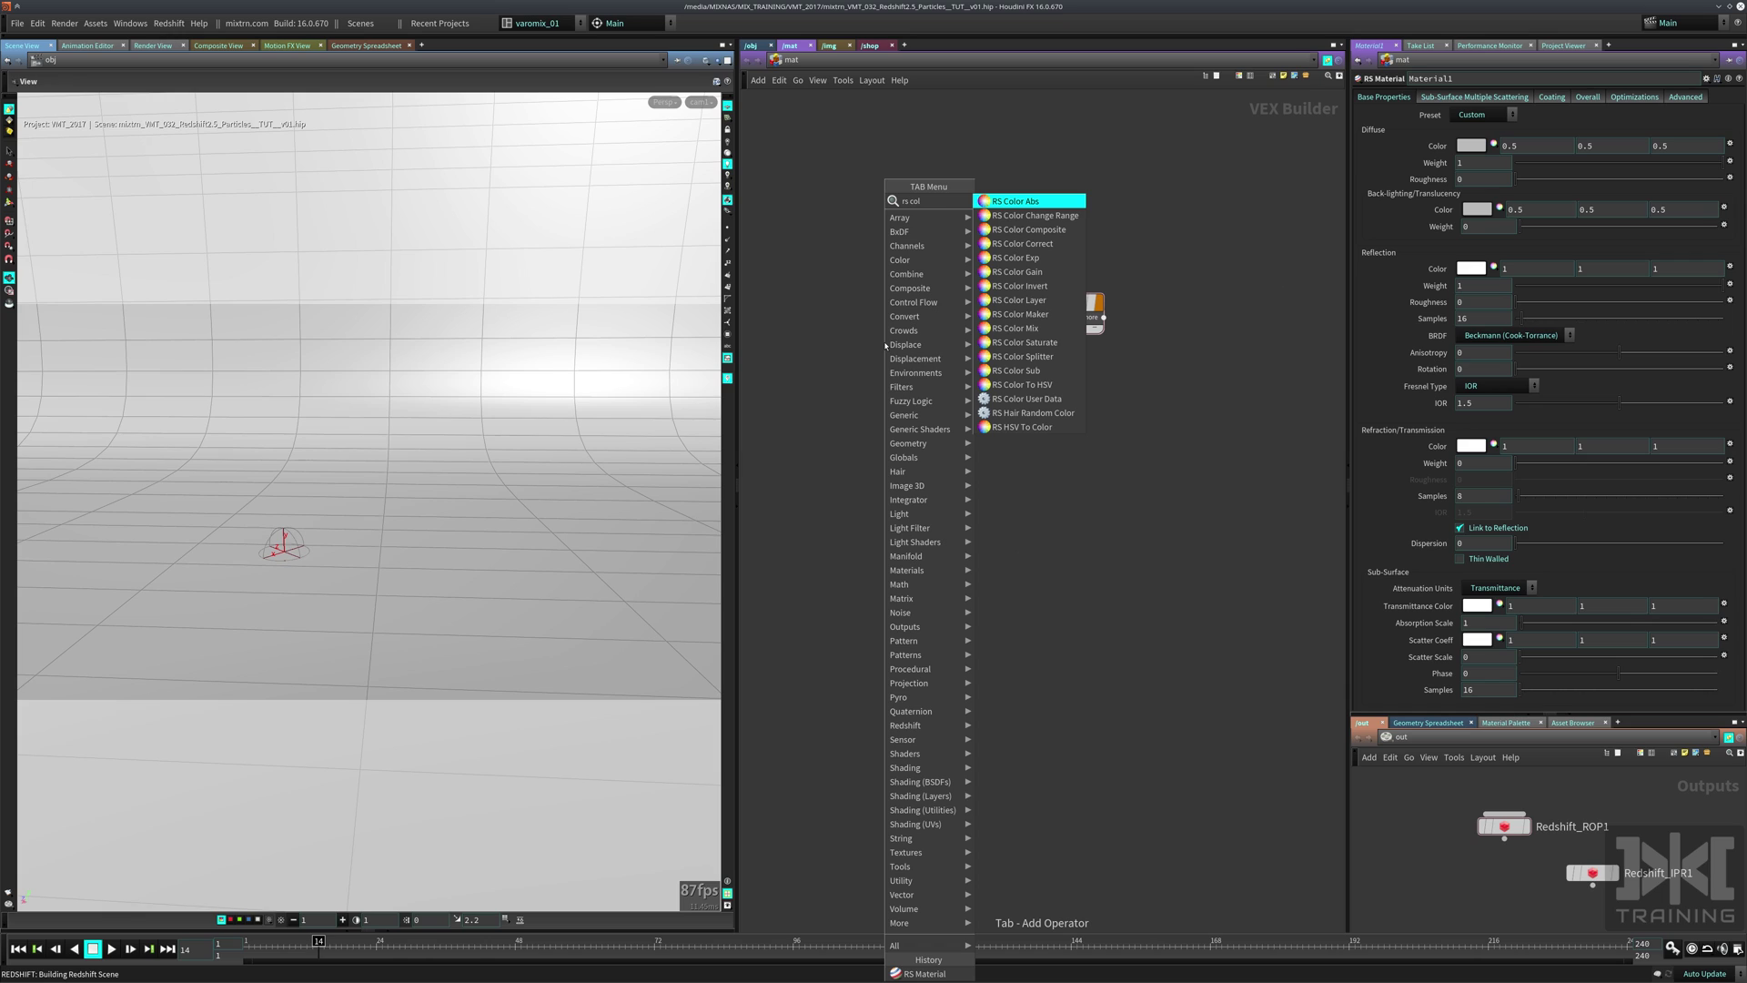
key("Up")
key("Up")
key("Up")
key("Return")
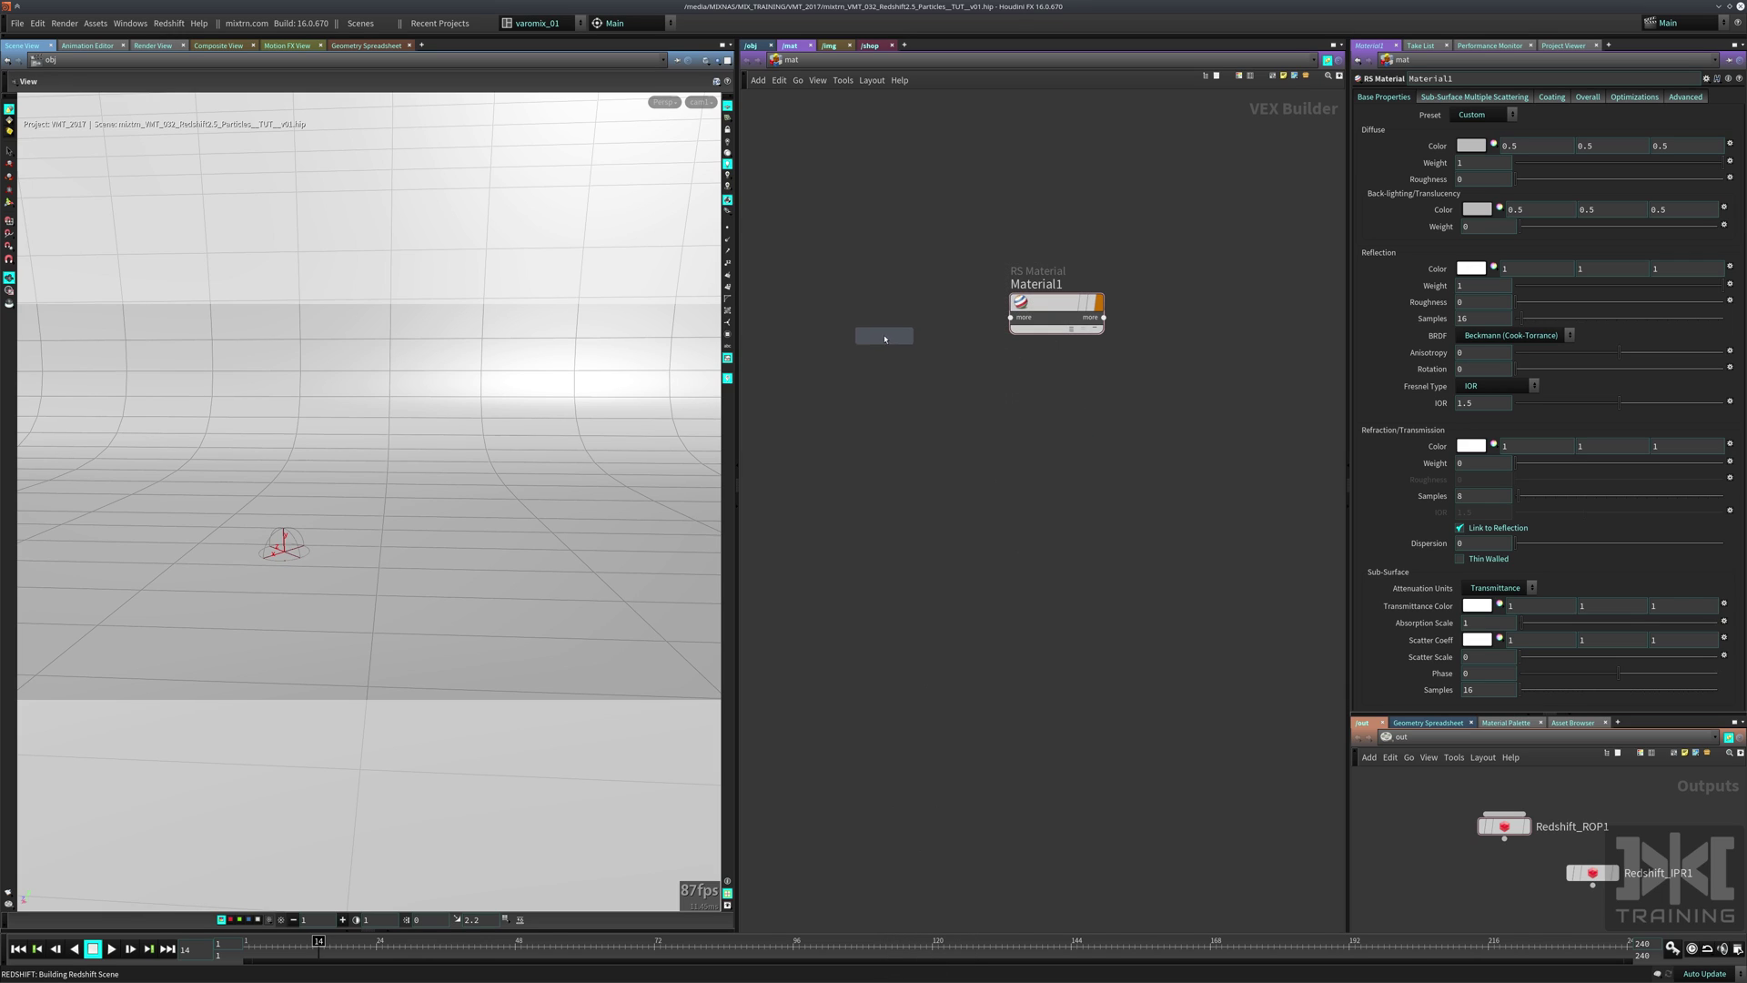
left_click(885, 338)
double_click(1501, 95)
type("Cd")
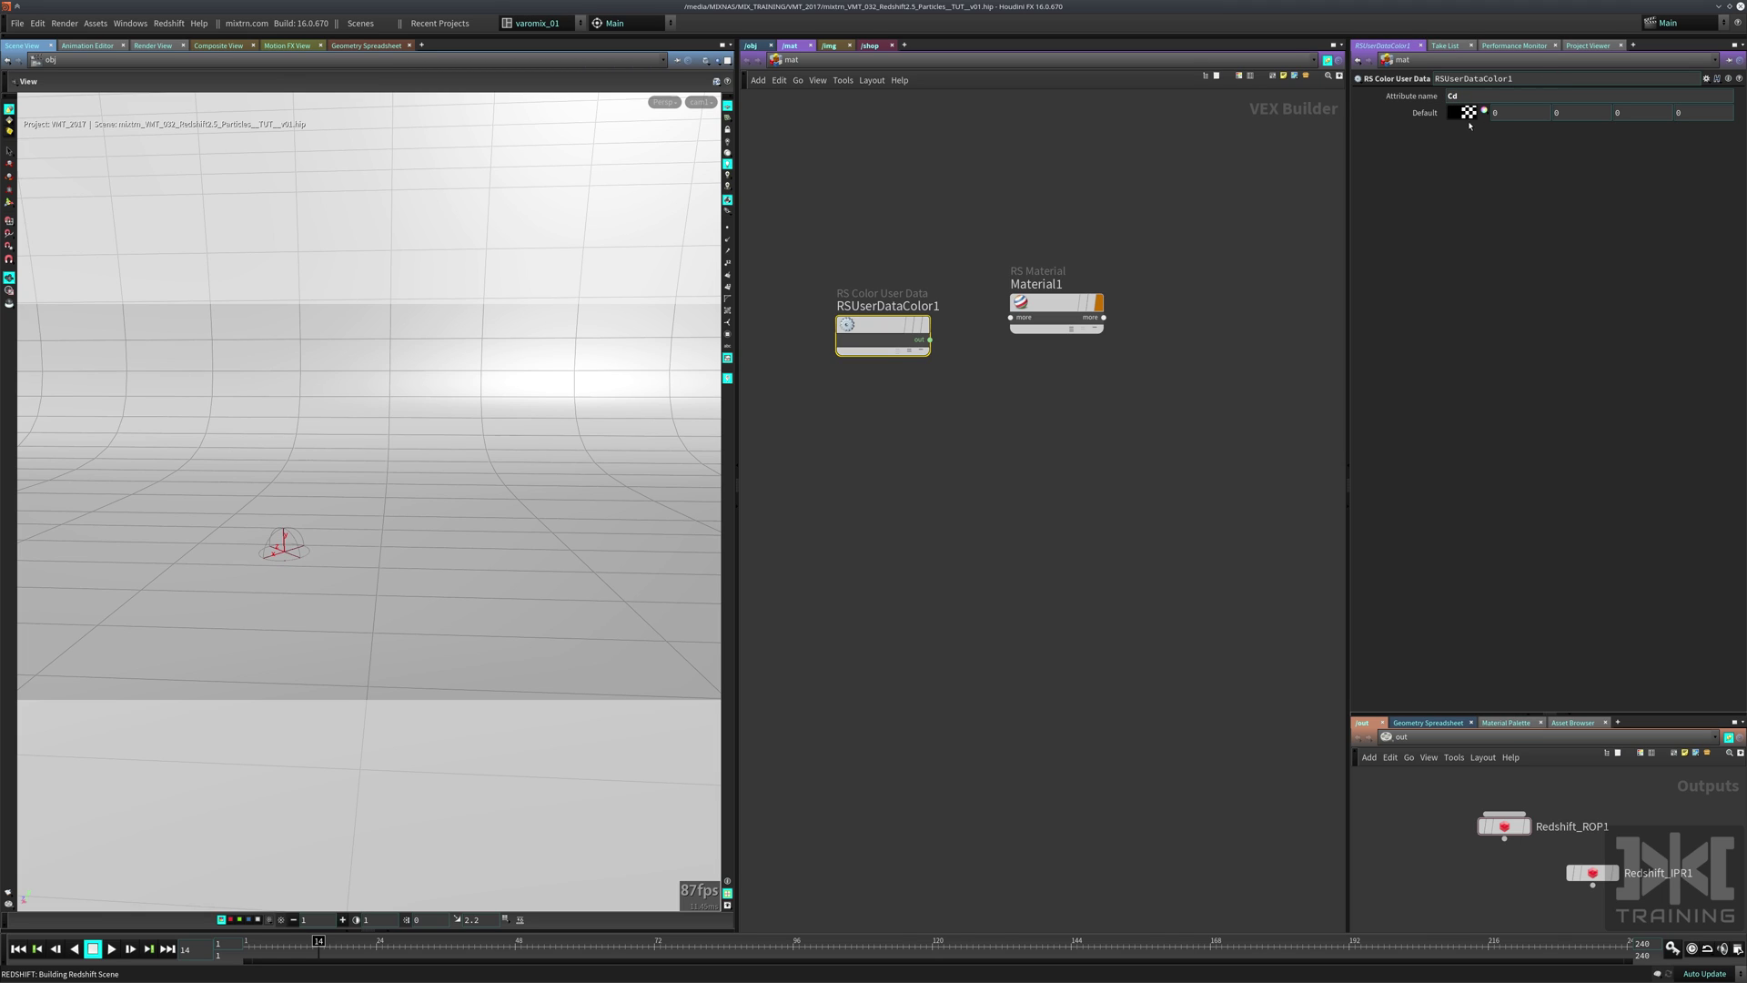
Wire RSUserDataColor1 into Material1's diffuse_color, then return to the /obj network.
left_click(929, 339)
mouse_move(1000, 324)
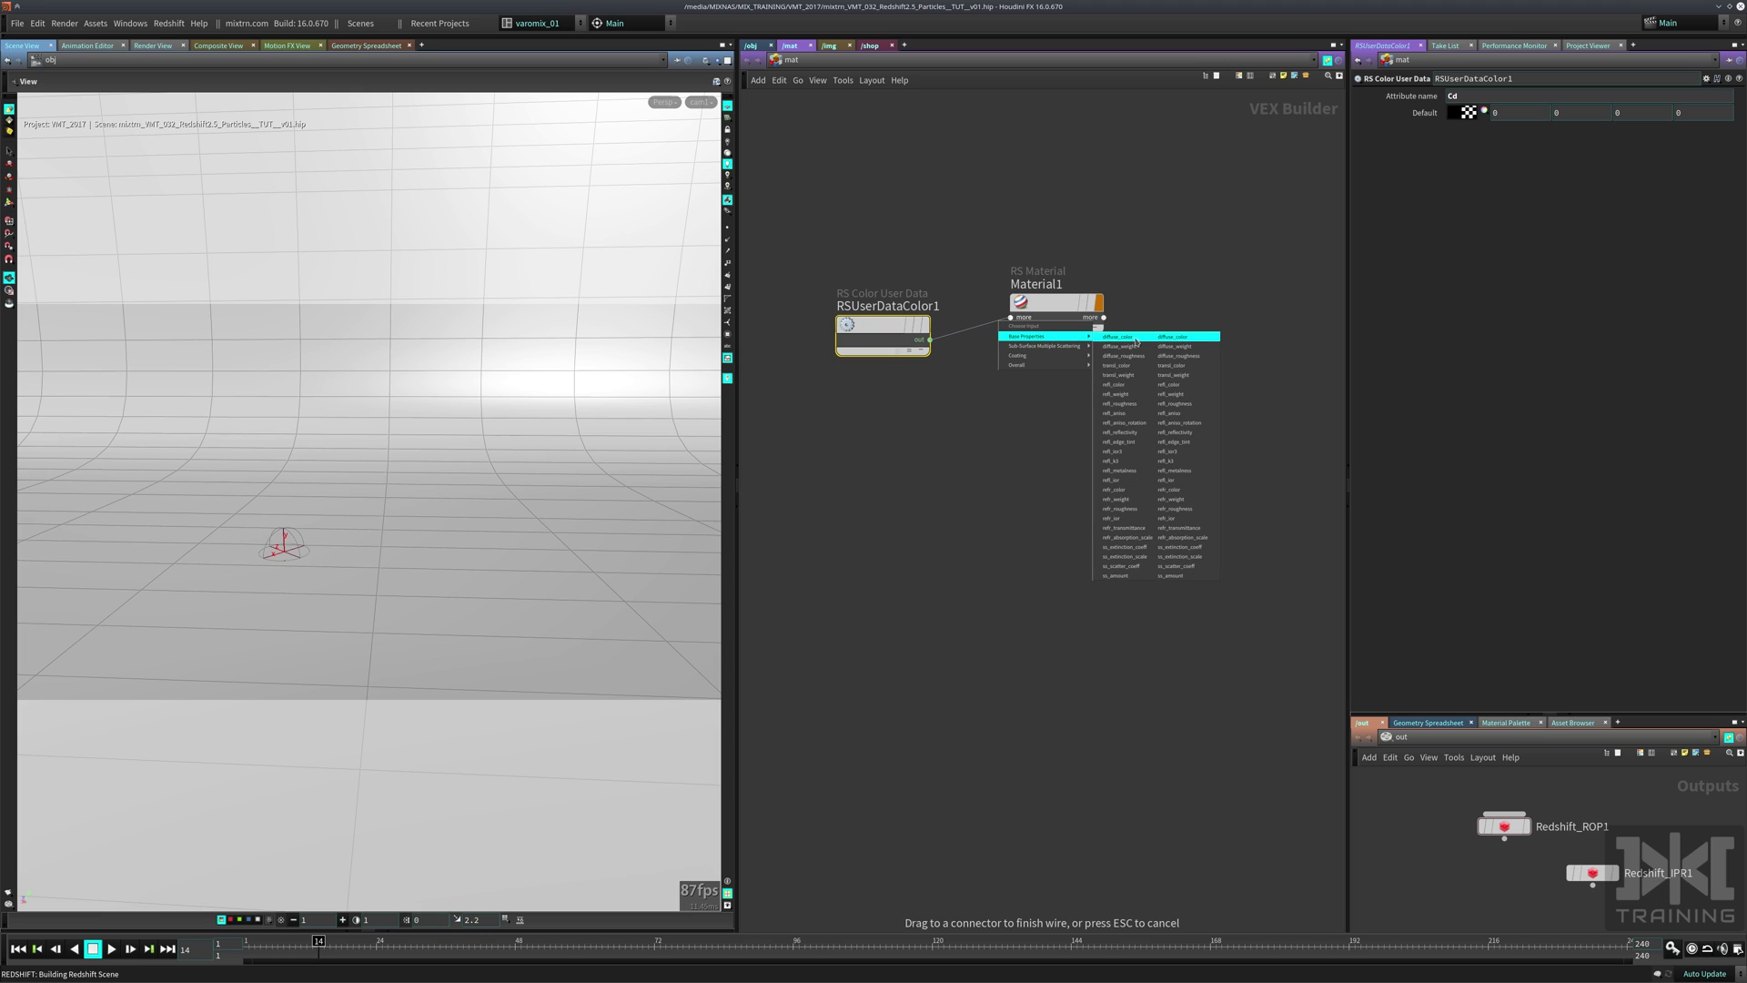
left_click(1151, 341)
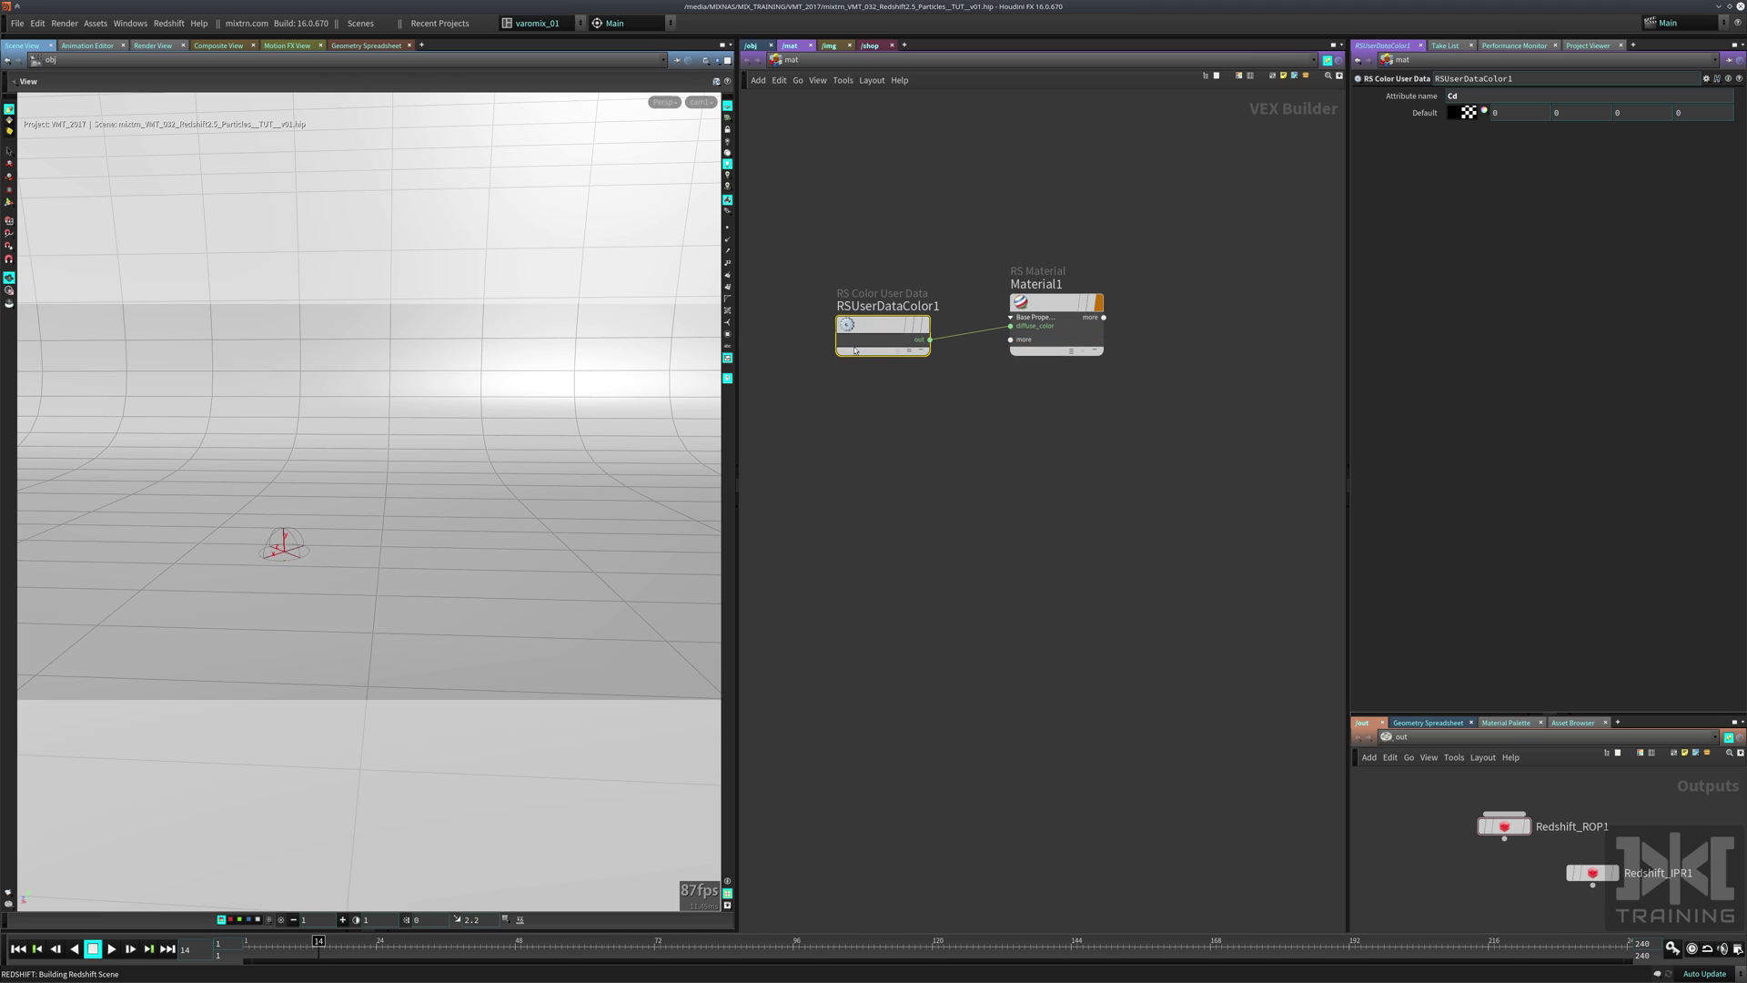
left_click_drag(877, 326, 890, 315)
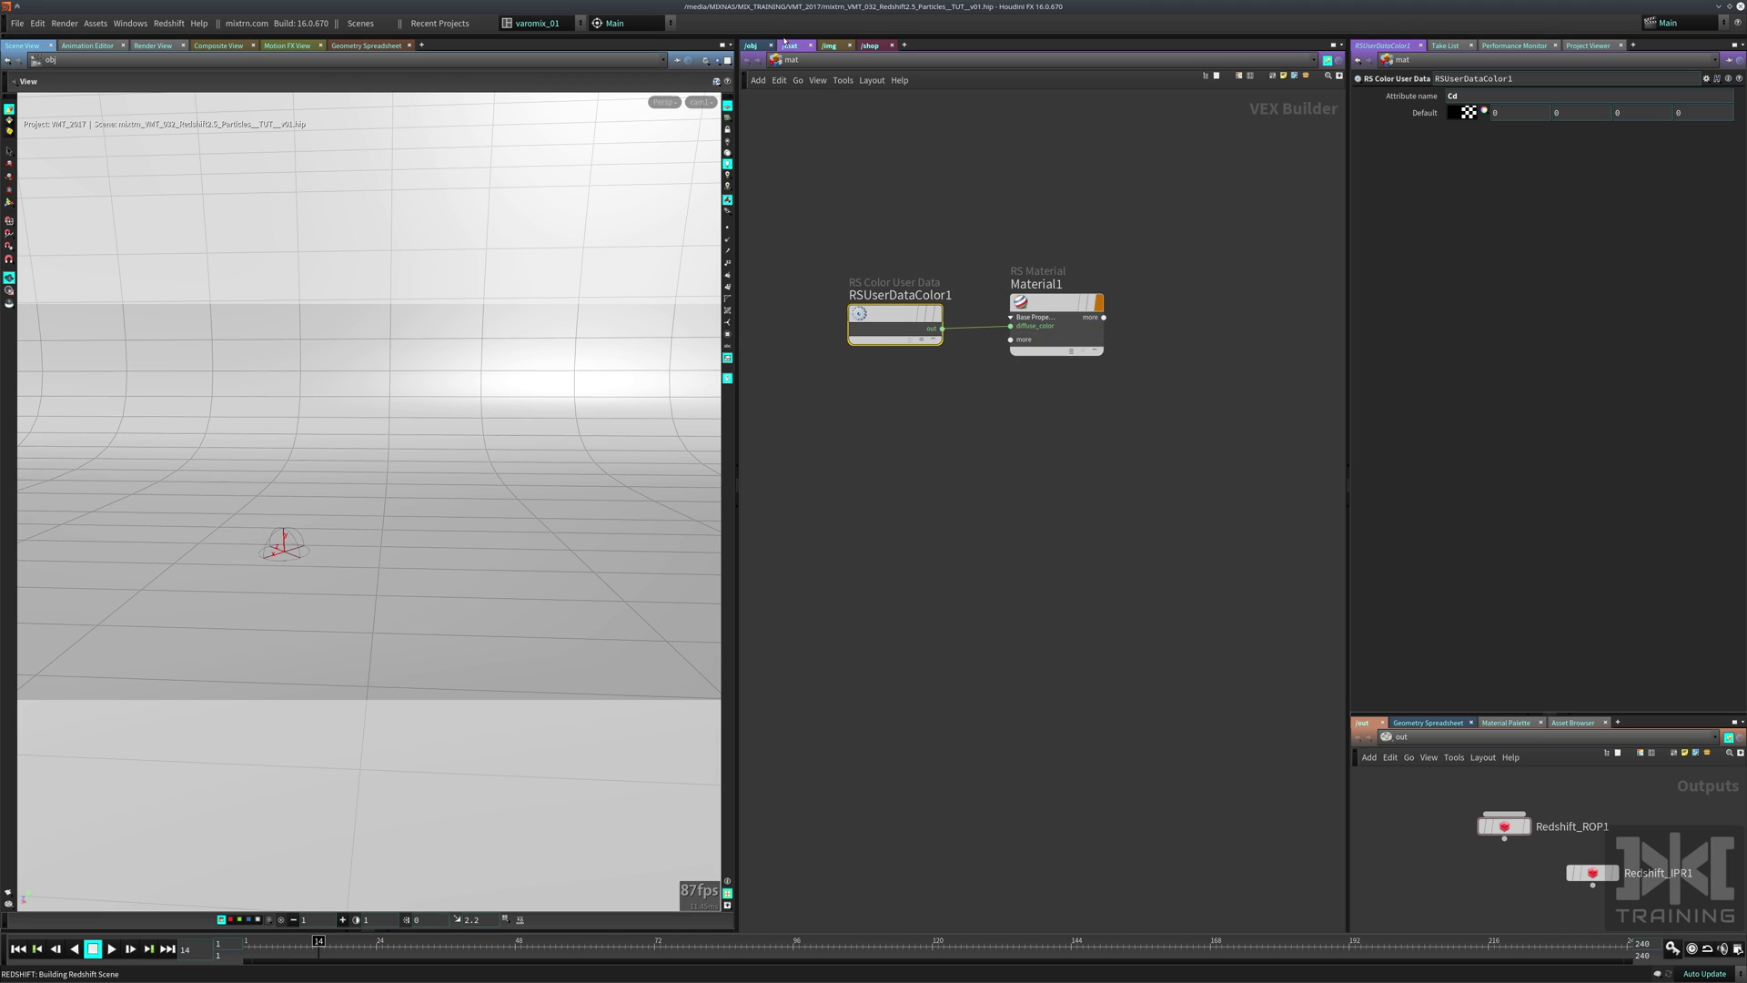
left_click(751, 45)
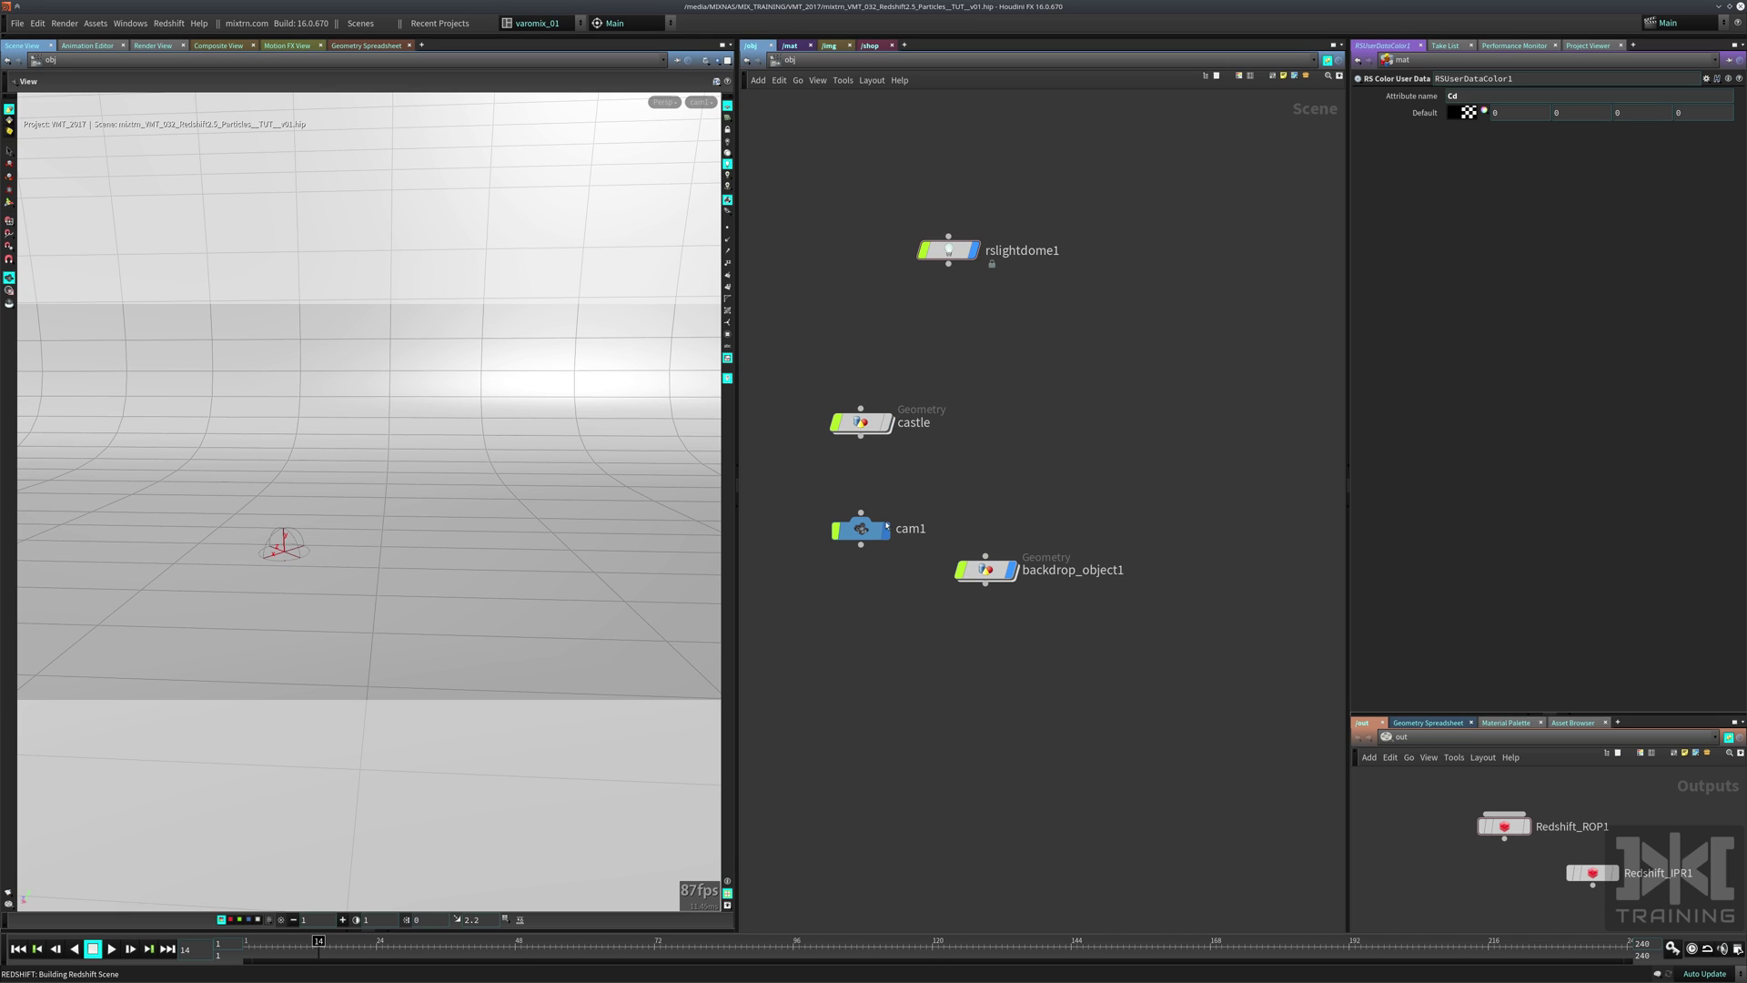
Look inside the castle object and return to the scene level.
double_click(862, 424)
mouse_move(958, 455)
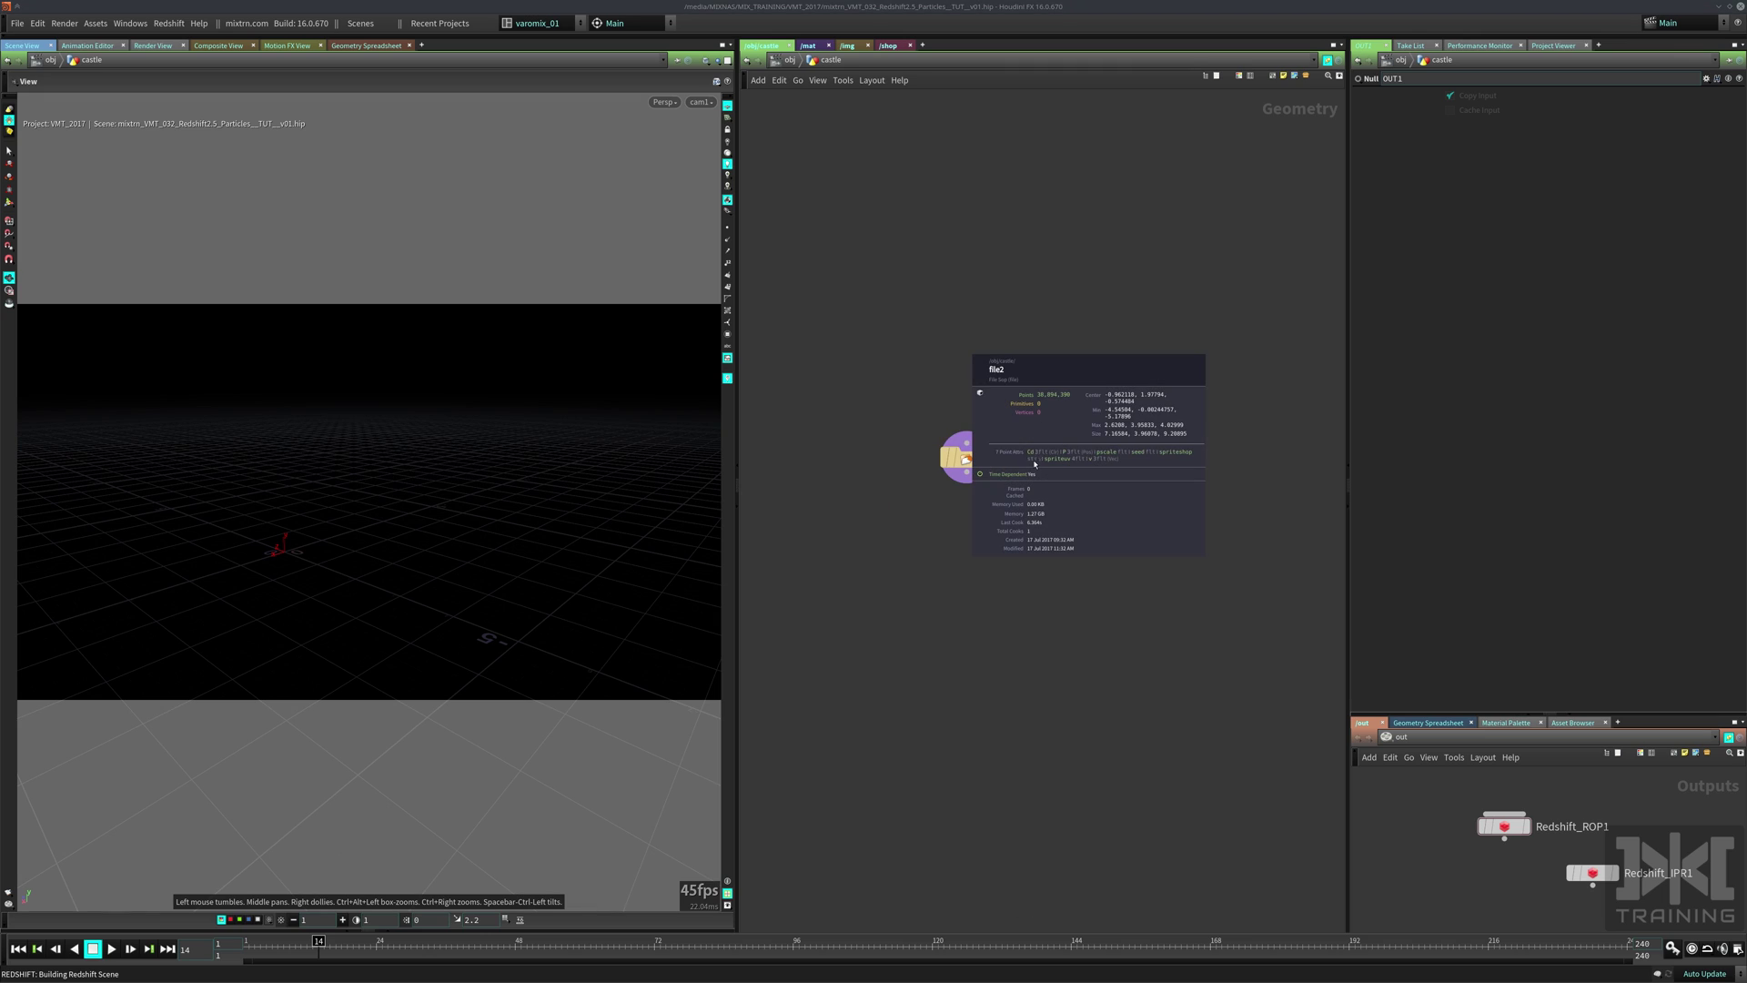
key("u")
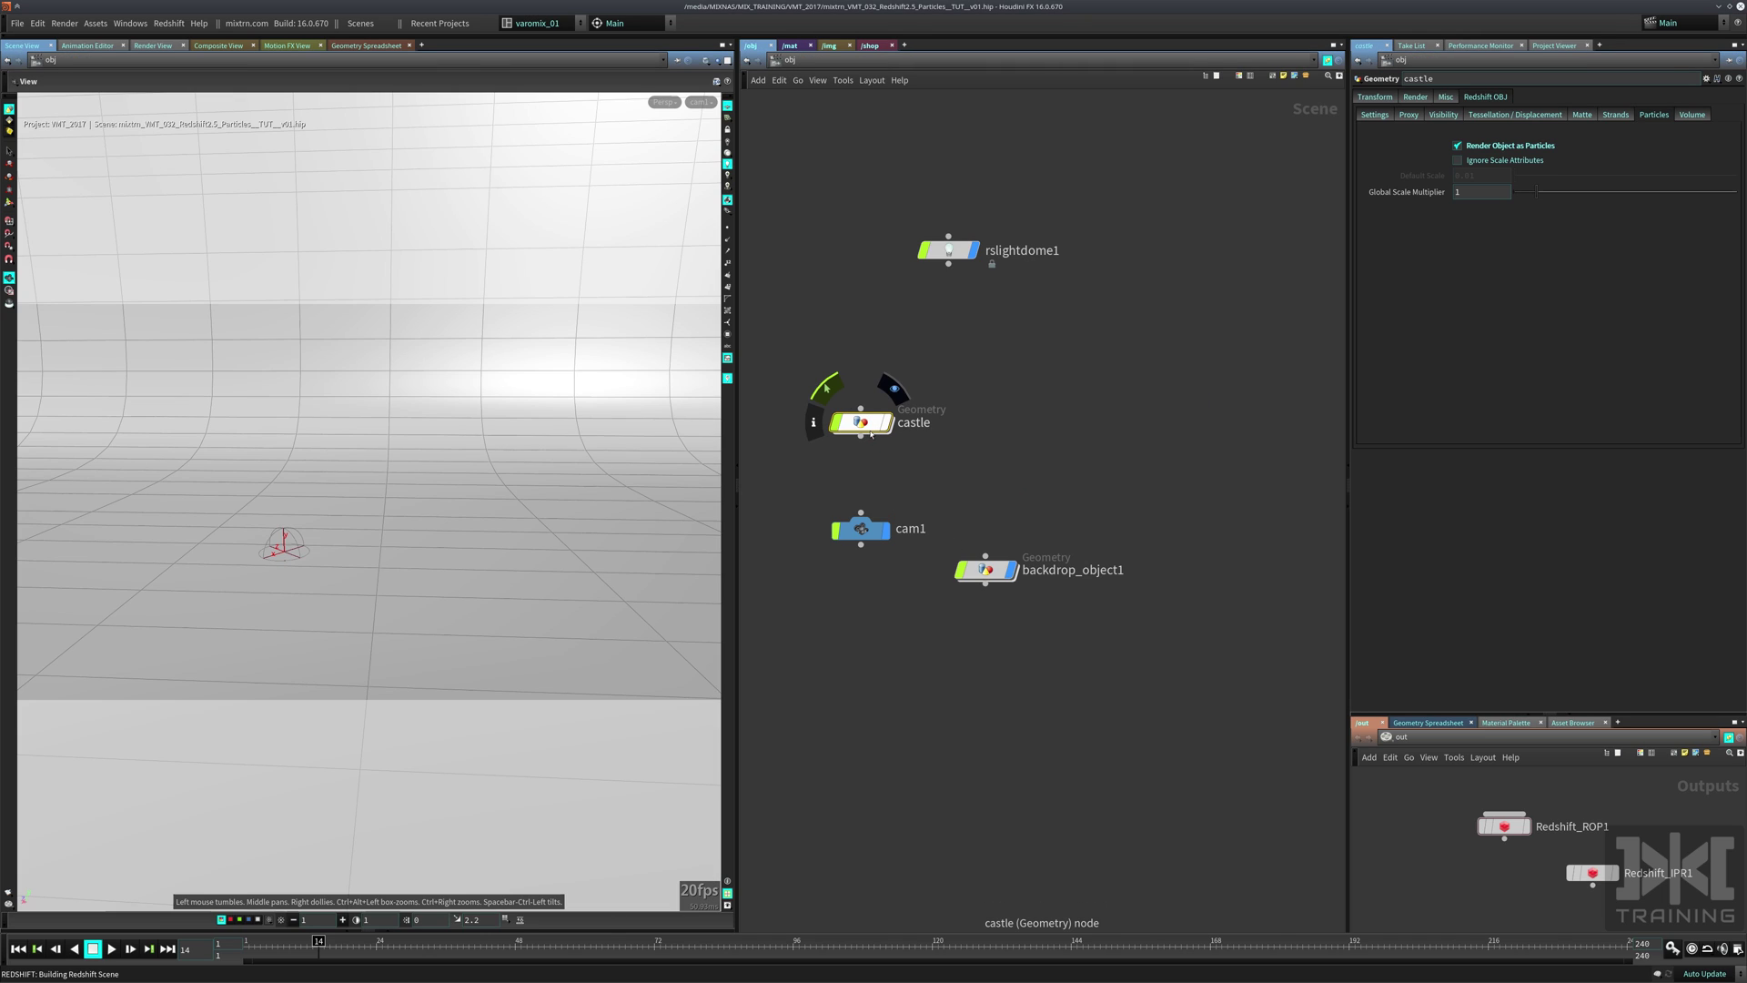
Set castle's material to /mat/Material1, then return to the Redshift OBJ tab.
left_click(1415, 97)
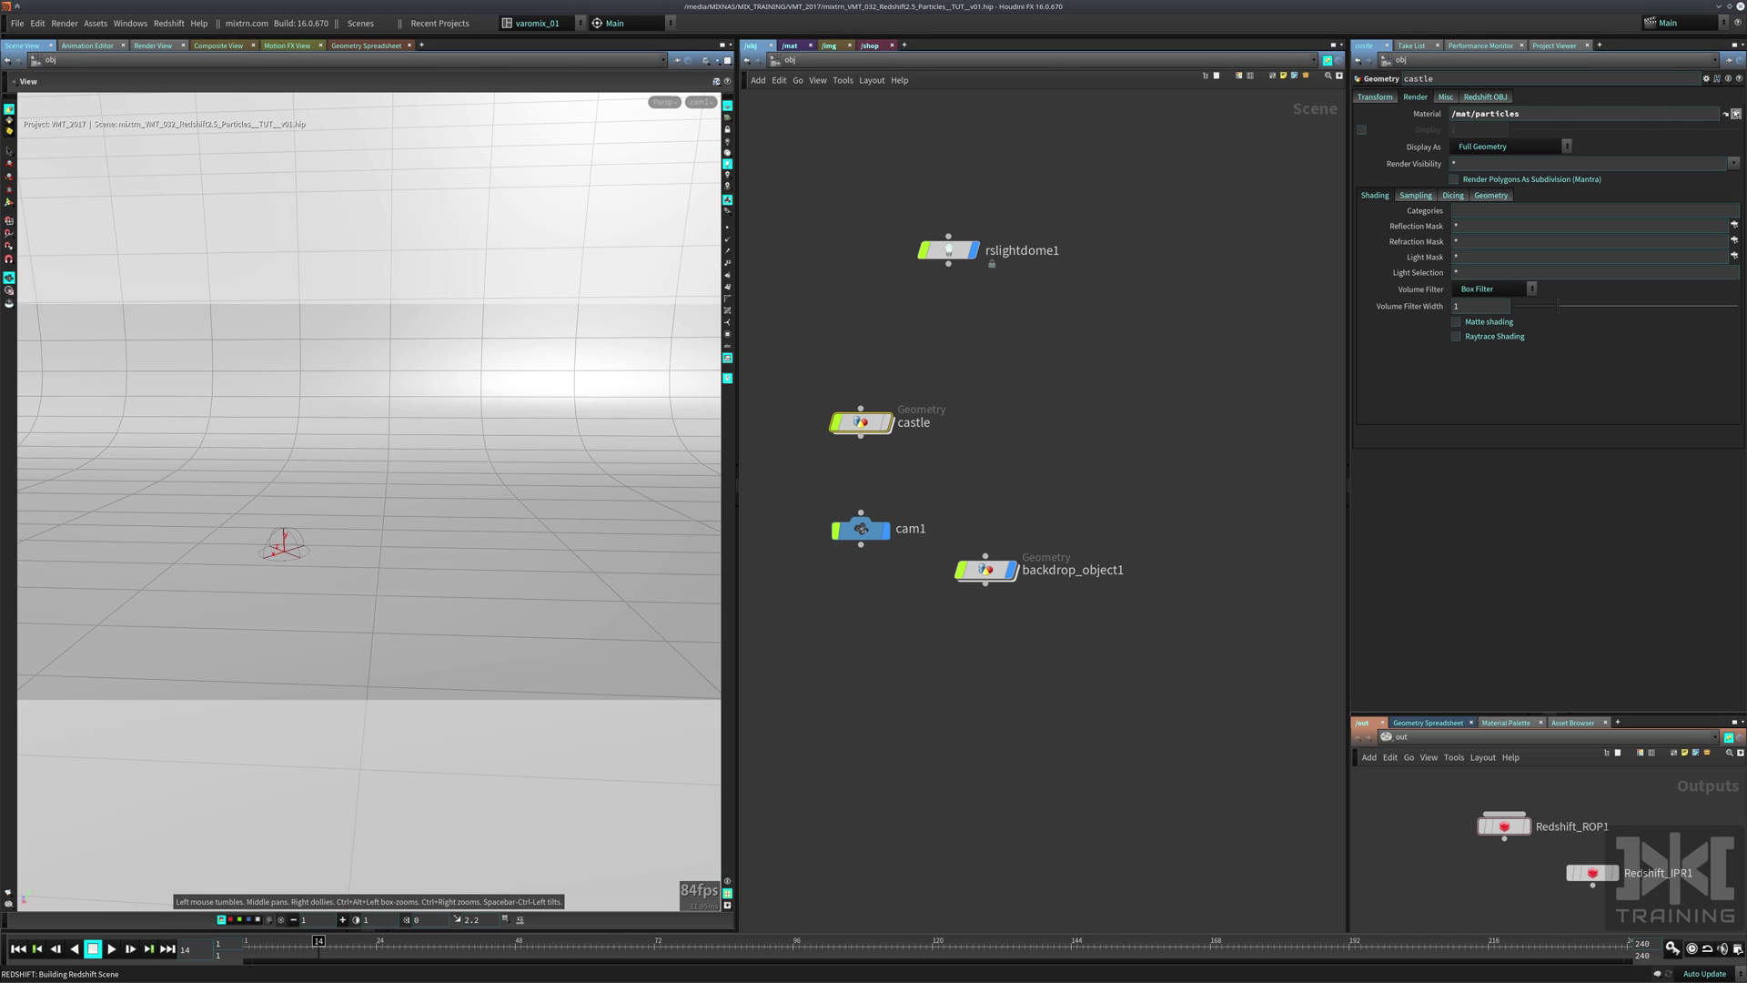
left_click(1734, 113)
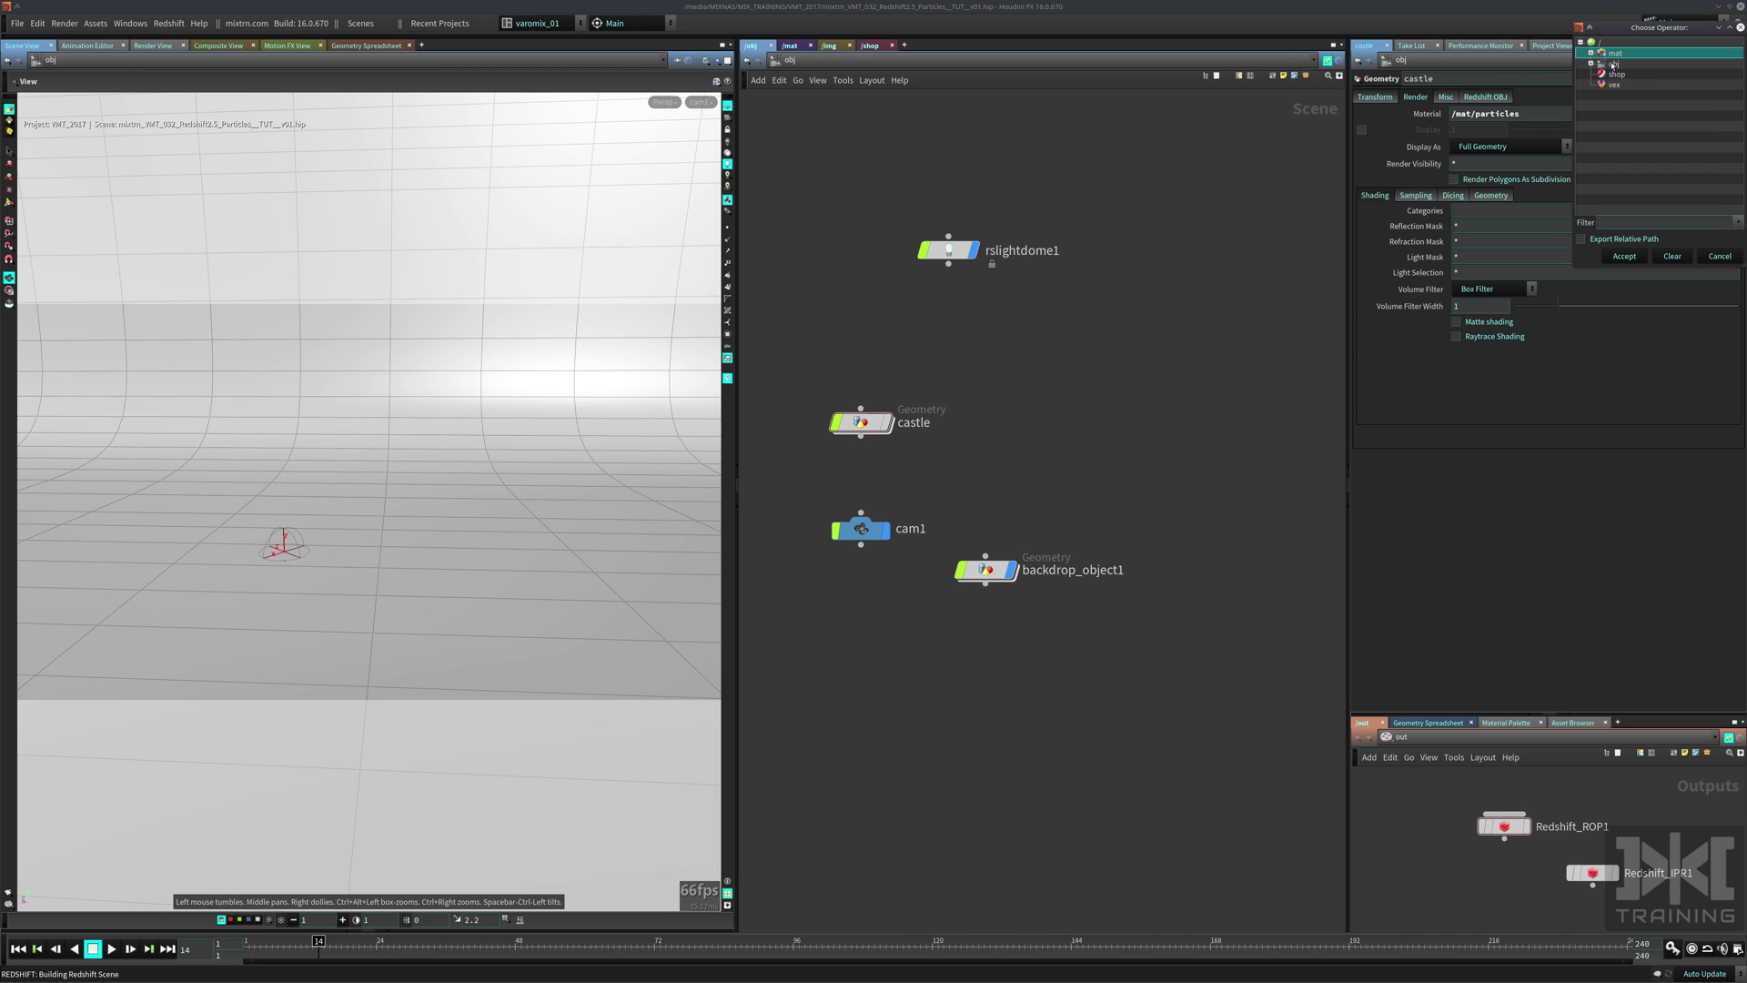
left_click(1591, 53)
double_click(1624, 66)
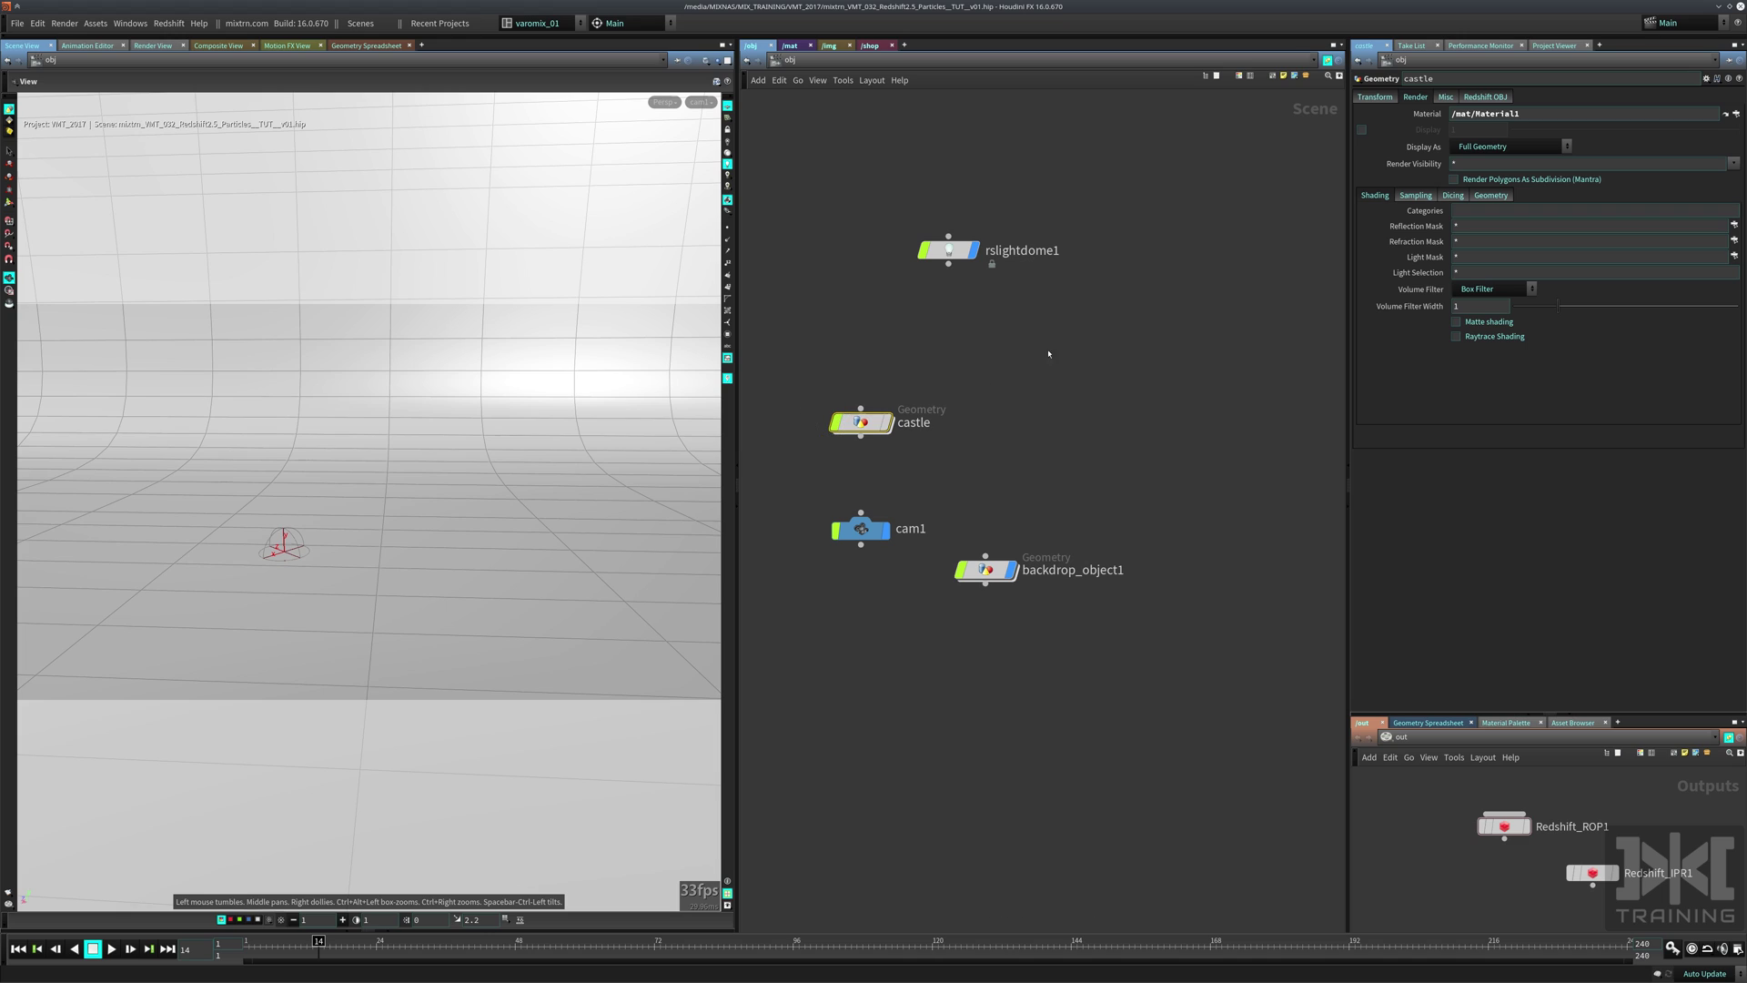
left_click(1484, 97)
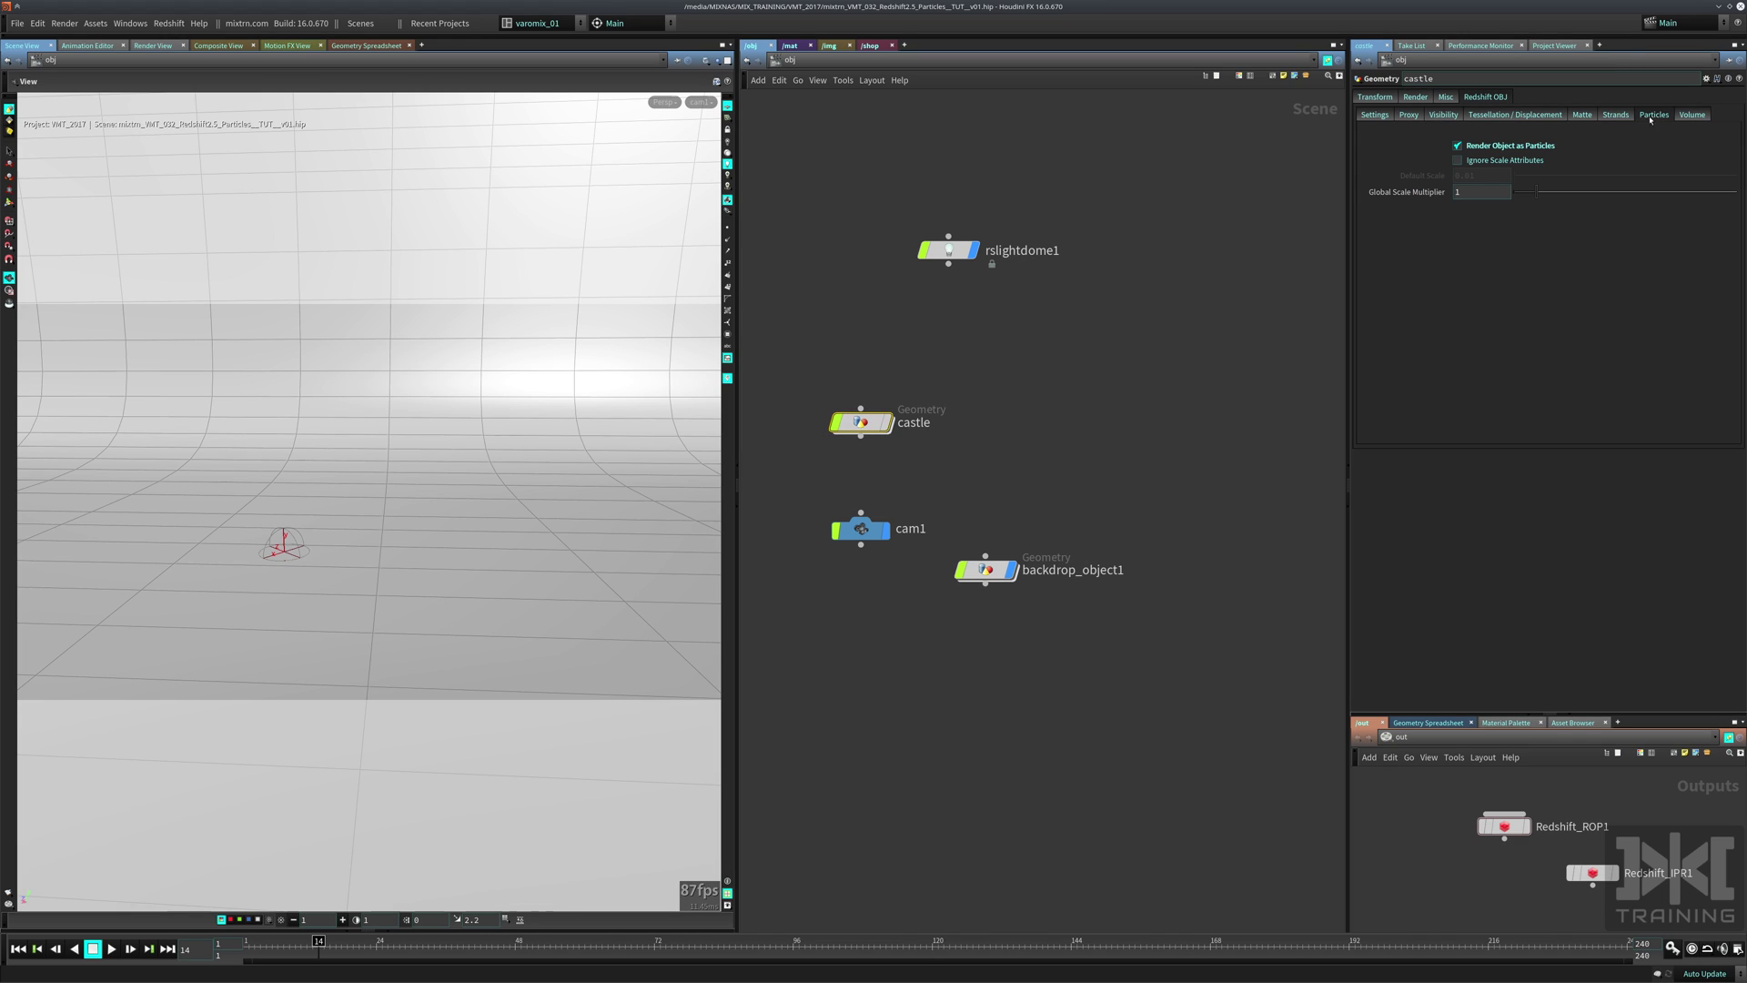
Verify Cd is listed under the castle's Redshift Point Attributes, then save the .hip file.
left_click(1376, 115)
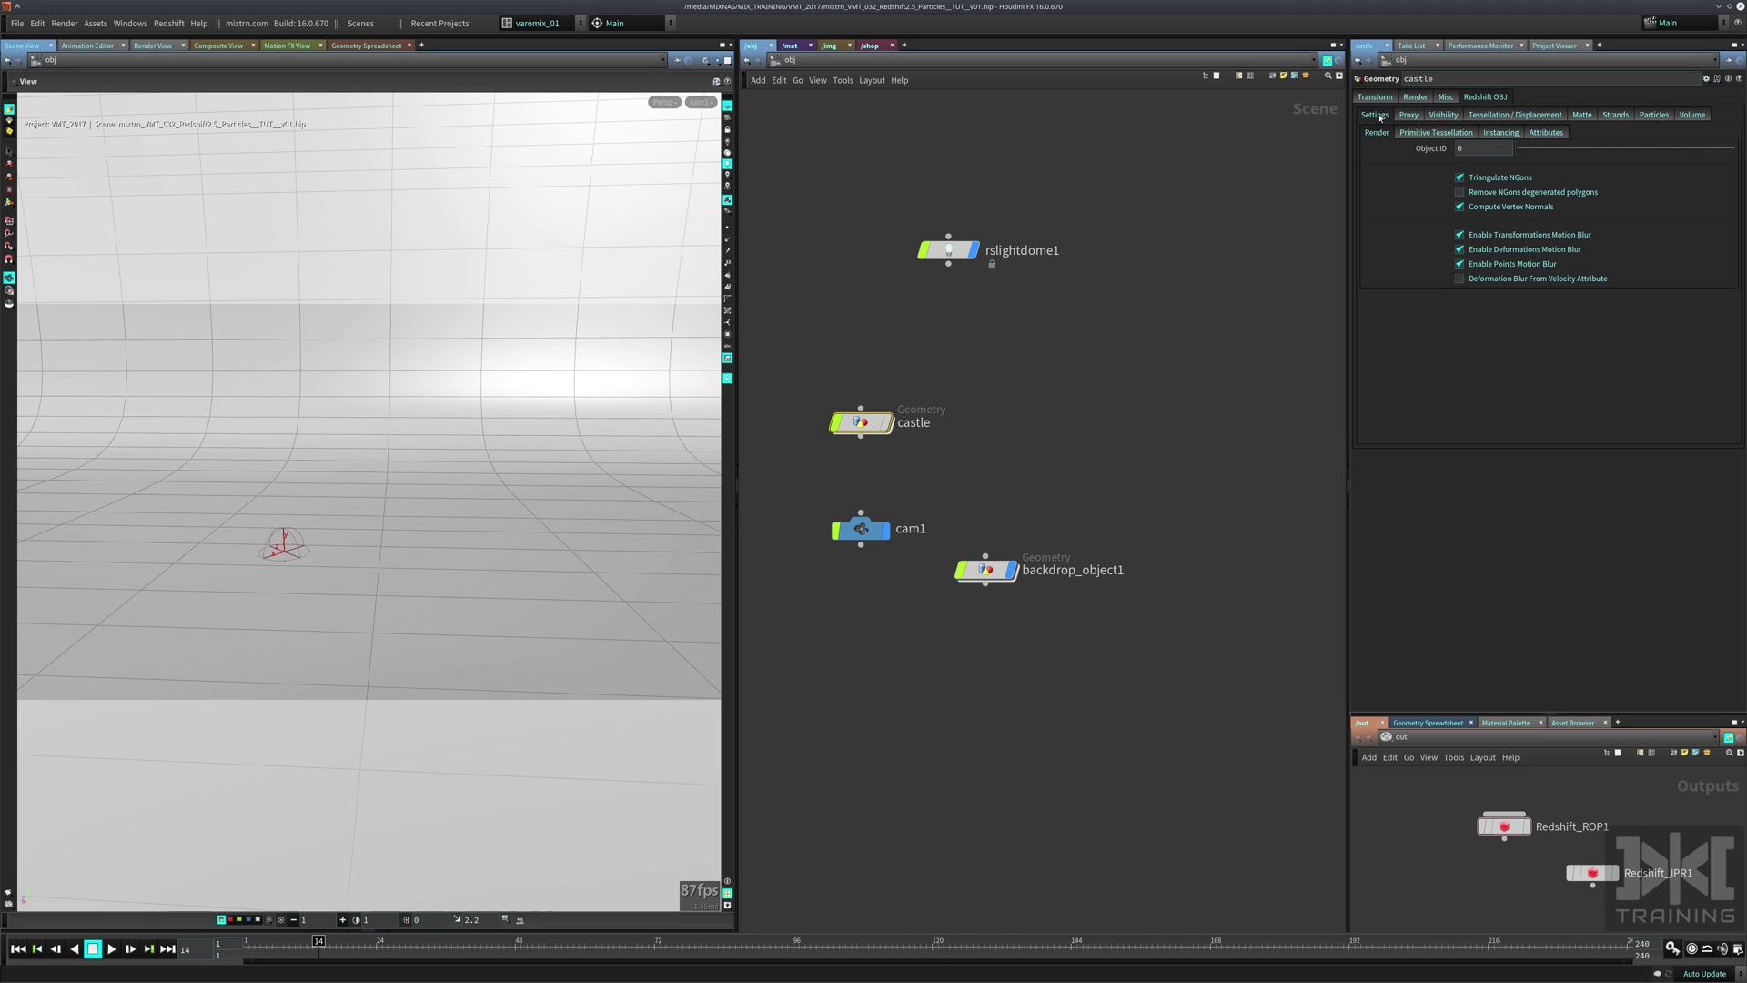
left_click(1545, 133)
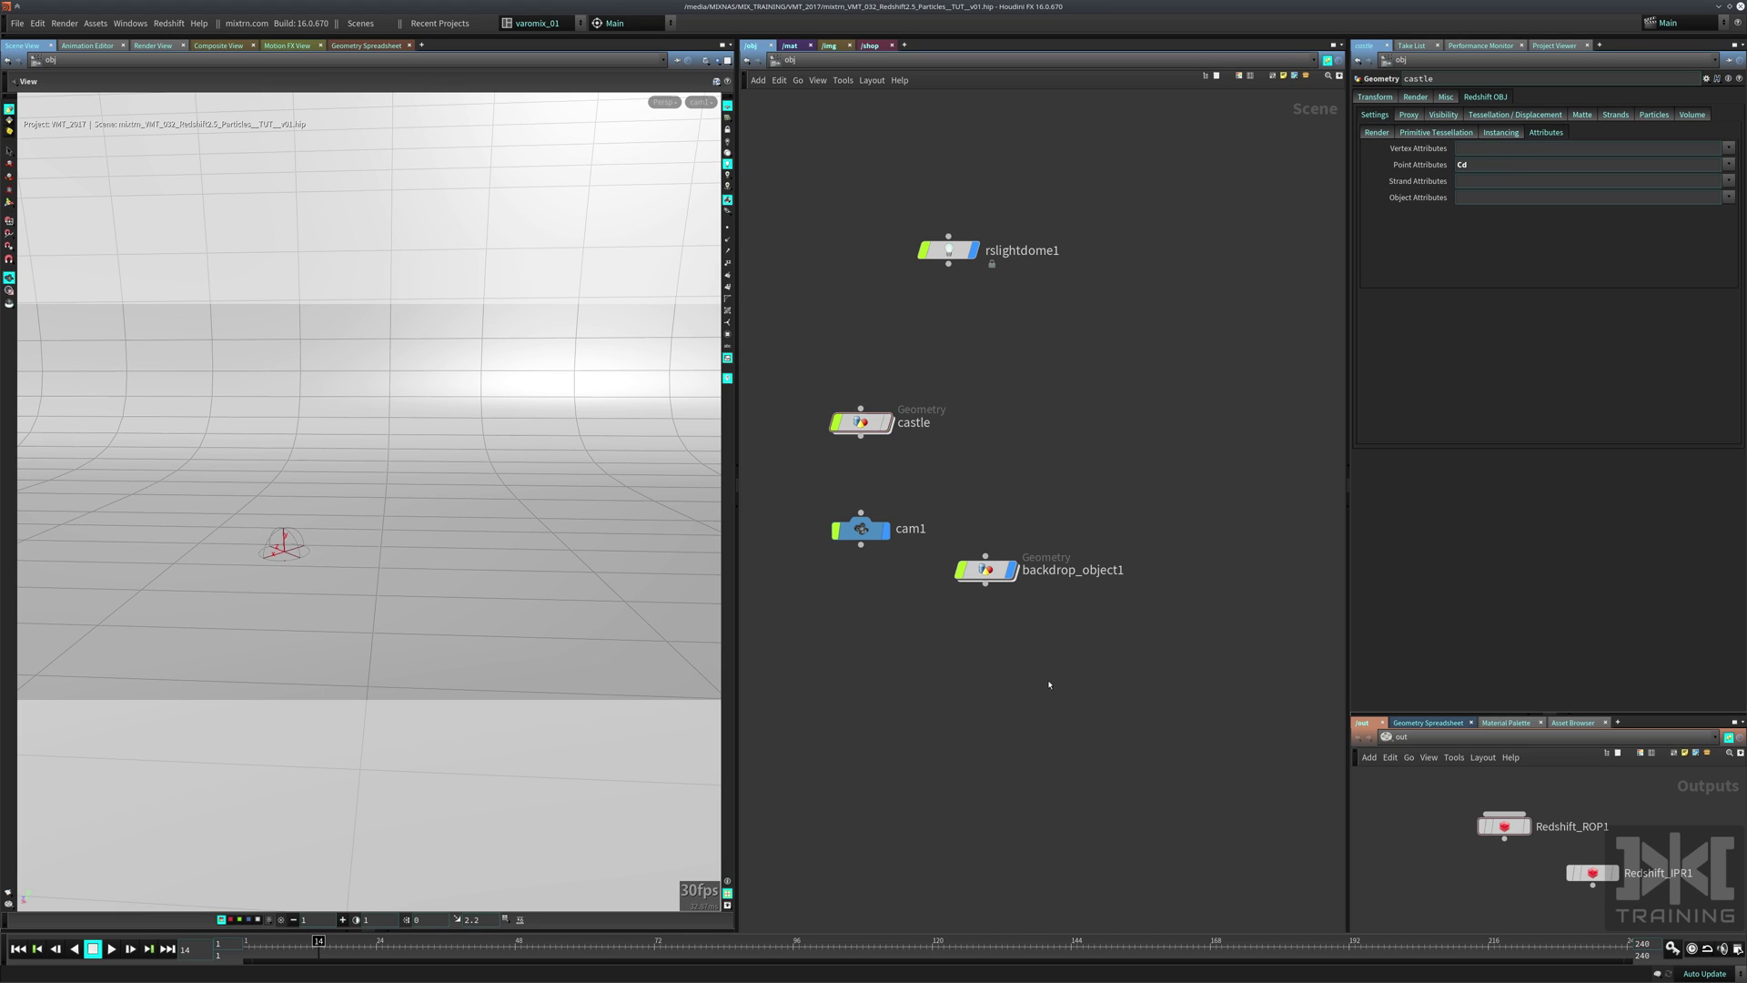
key("ctrl+s")
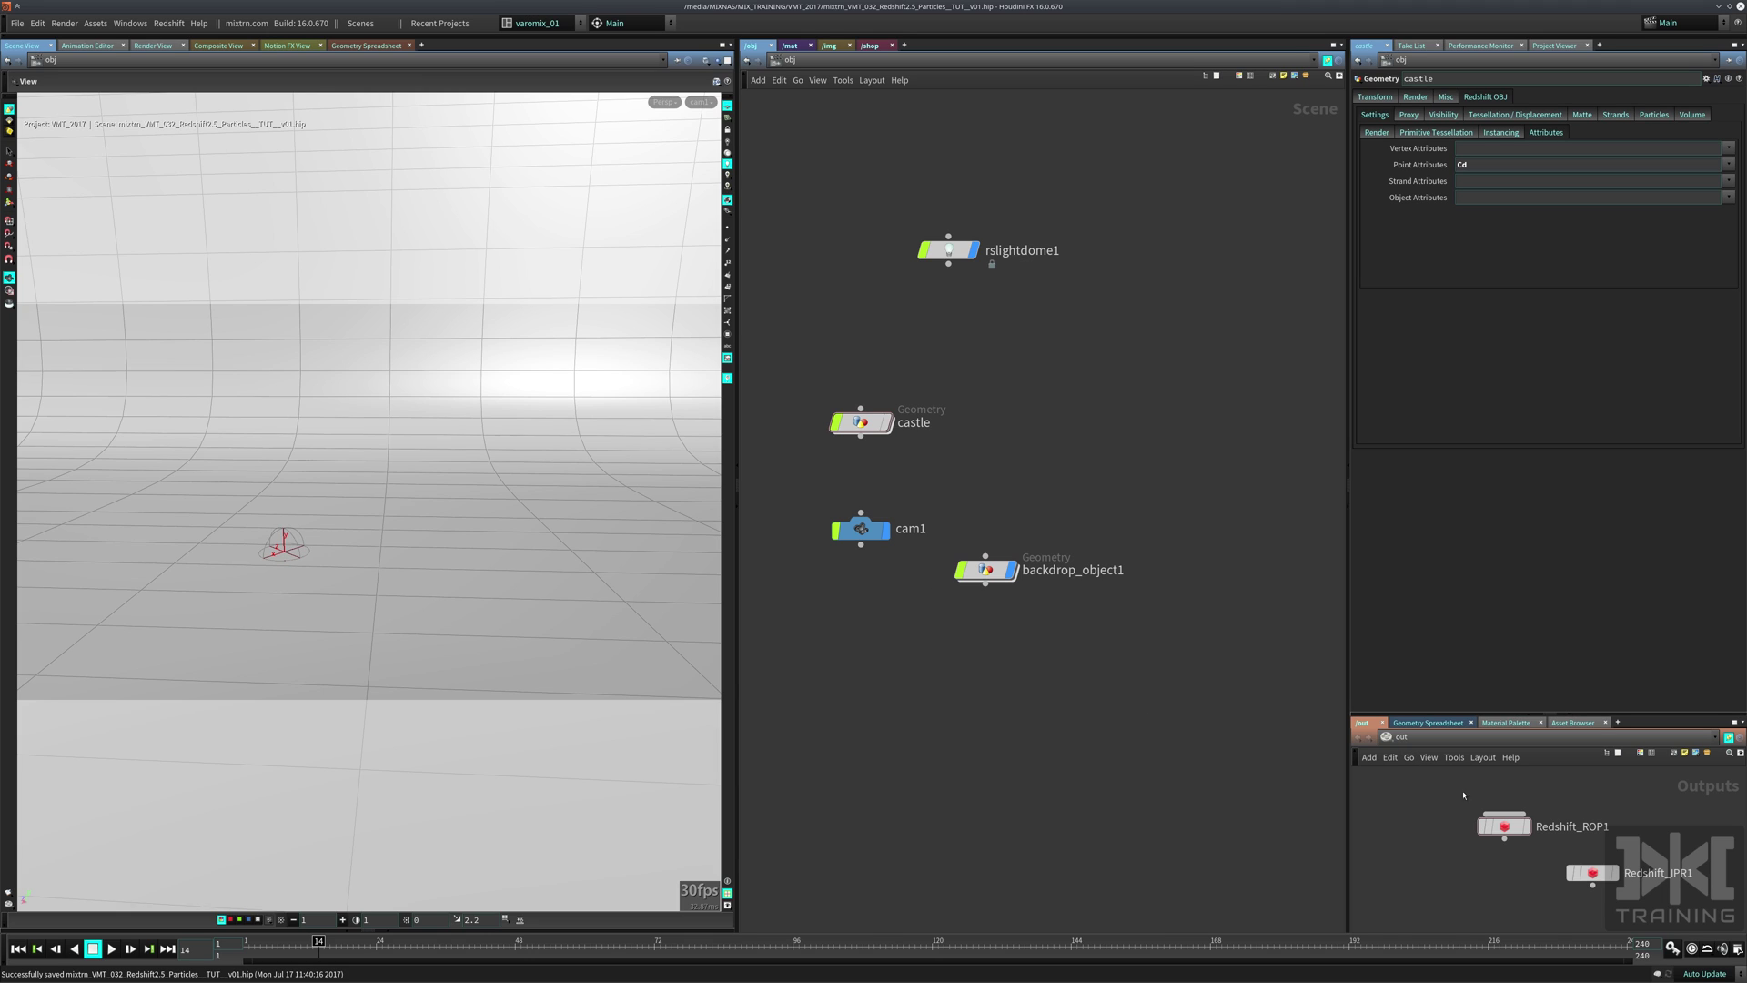
Render the current frame to disk from Redshift_ROP1, with the image appearing in MPlay.
left_click(1504, 825)
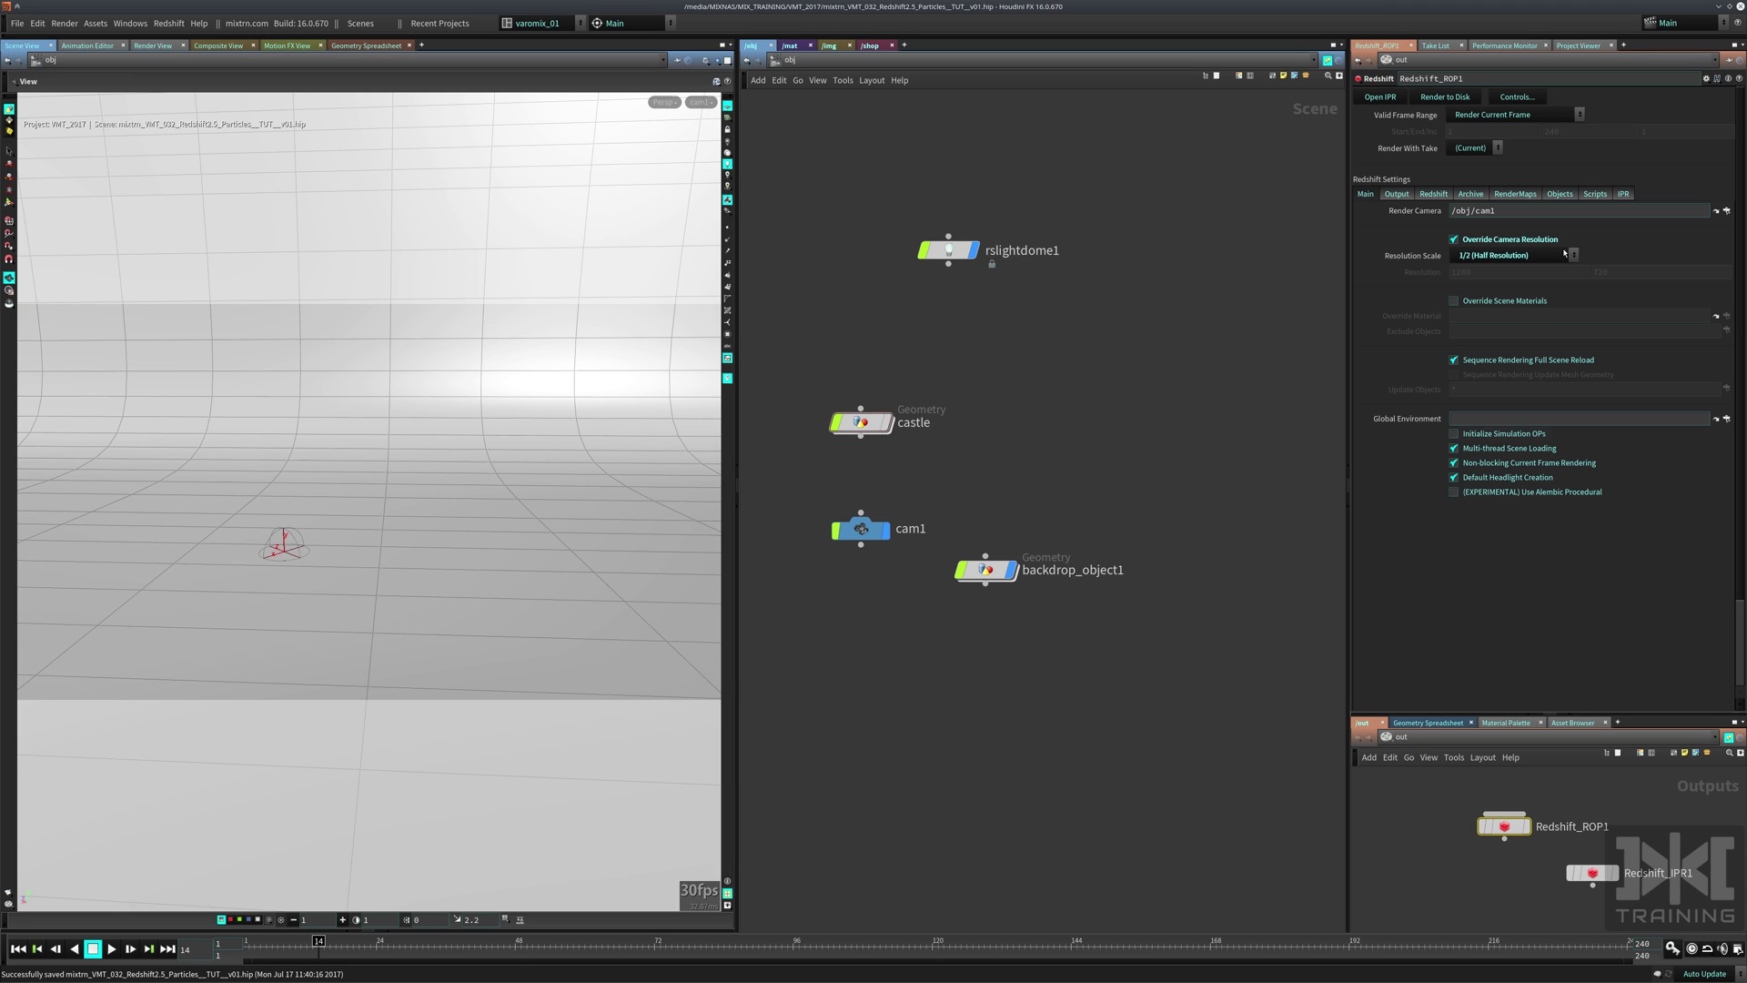
left_click(1458, 98)
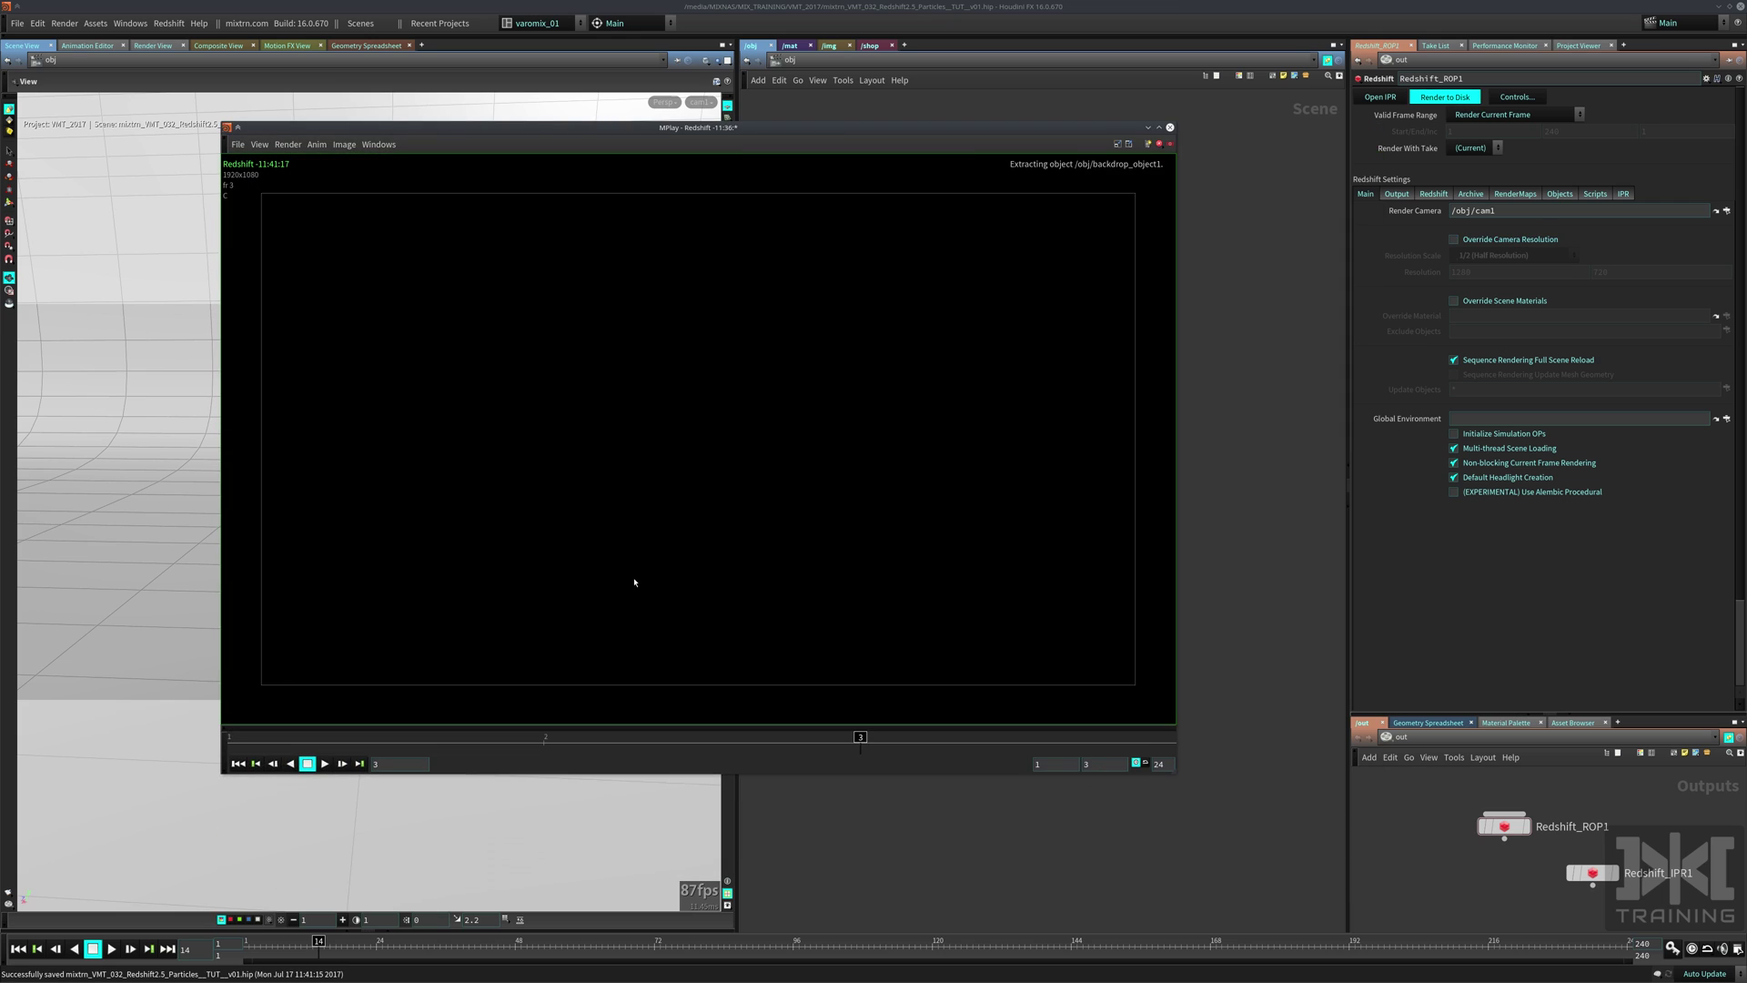